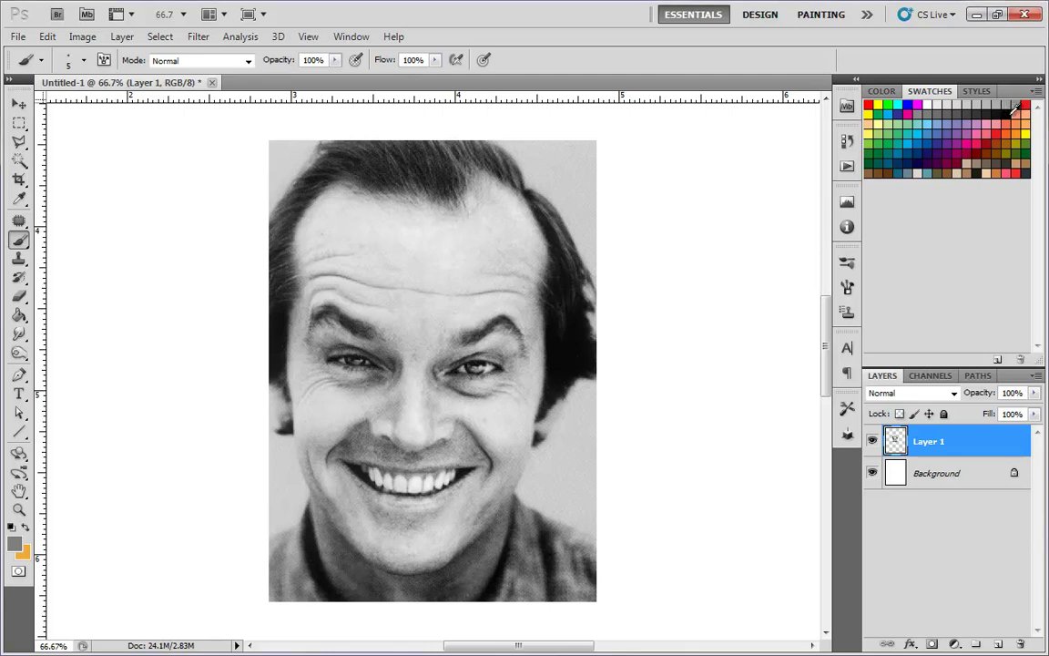
# - With near-black as the foreground colour, fade the portrait photo layer to a low opacity and add a new layer above it
pyautogui.click(993, 114)
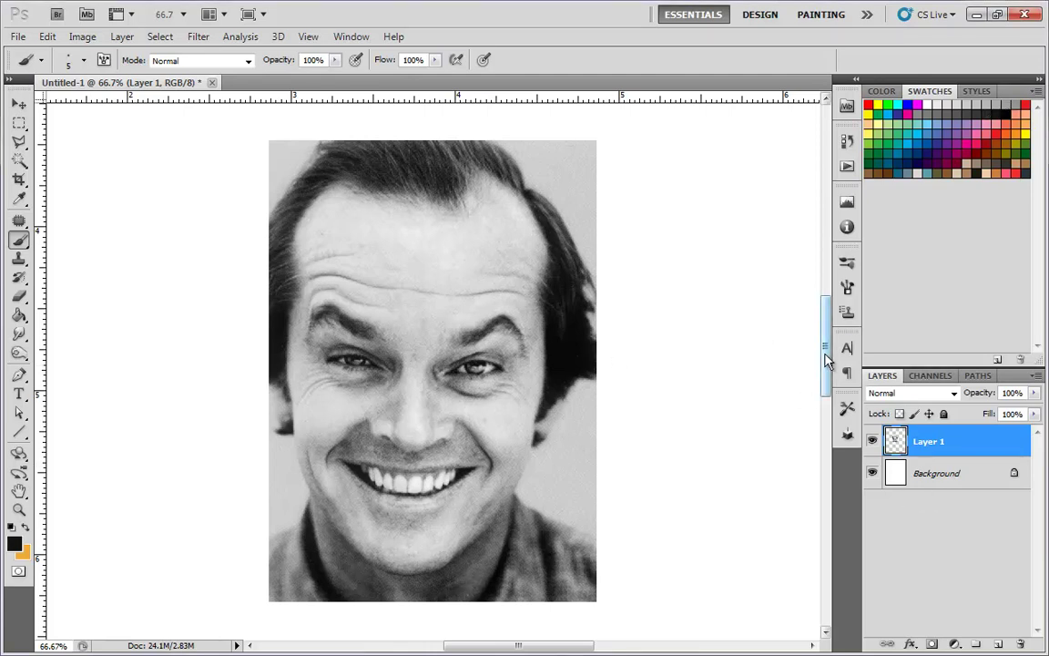
pyautogui.click(1034, 393)
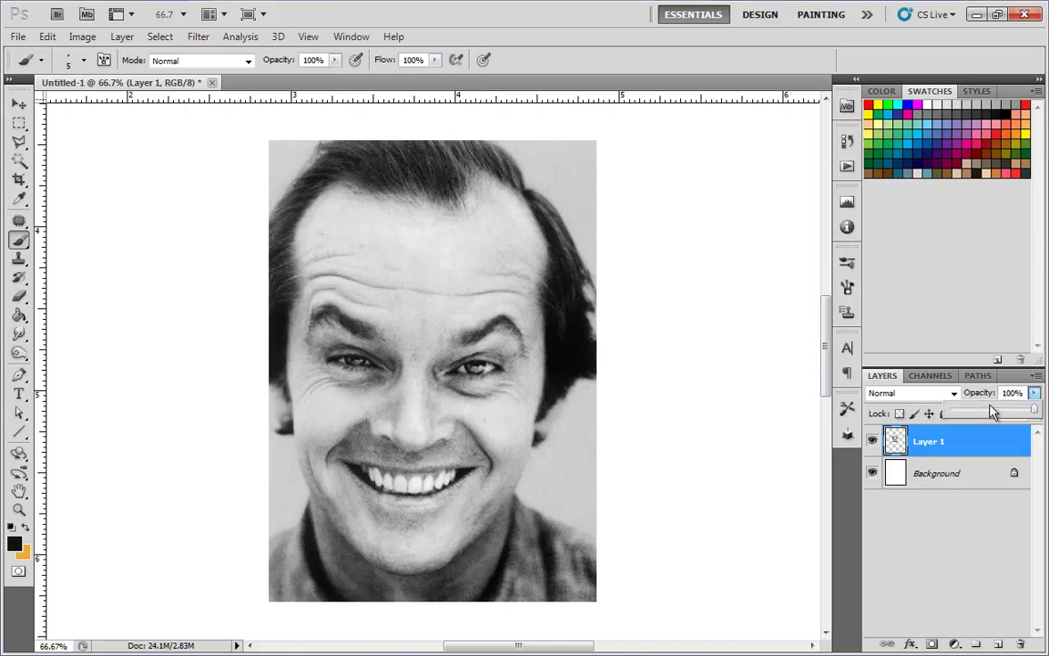
pyautogui.moveTo(997, 413); pyautogui.dragTo(989, 409)
pyautogui.click(999, 644)
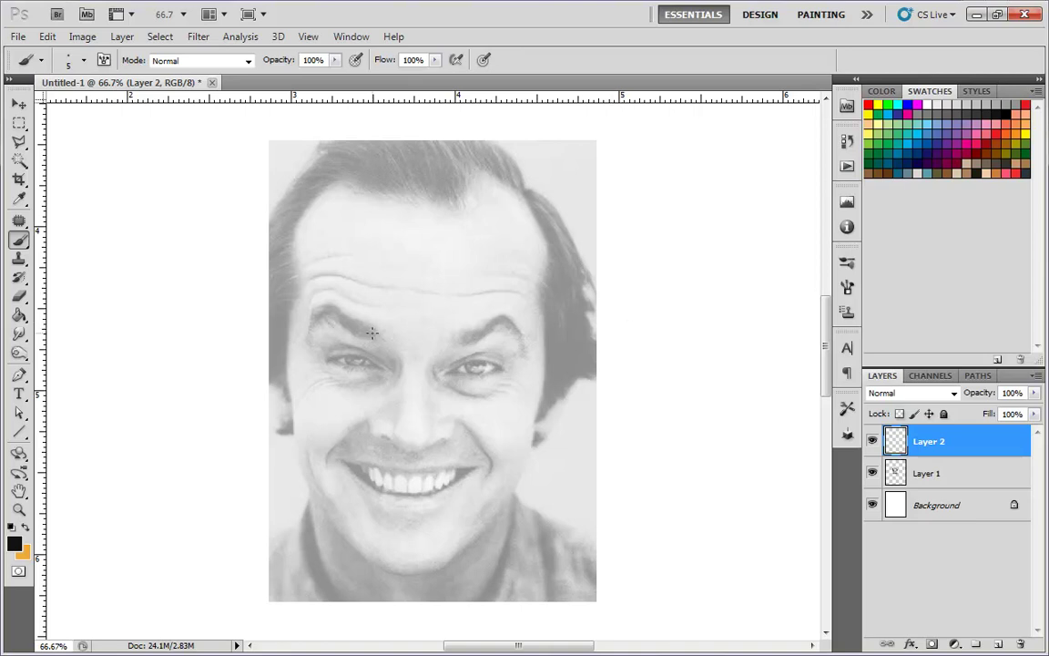
pyautogui.moveTo(388, 342)
pyautogui.mouseDown()
pyautogui.moveTo(329, 317)
pyautogui.moveTo(307, 327)
pyautogui.moveTo(315, 302)
pyautogui.moveTo(380, 327)
pyautogui.mouseUp()
pyautogui.moveTo(323, 307)
pyautogui.mouseDown()
pyautogui.moveTo(316, 322)
pyautogui.moveTo(369, 334)
pyautogui.mouseUp()
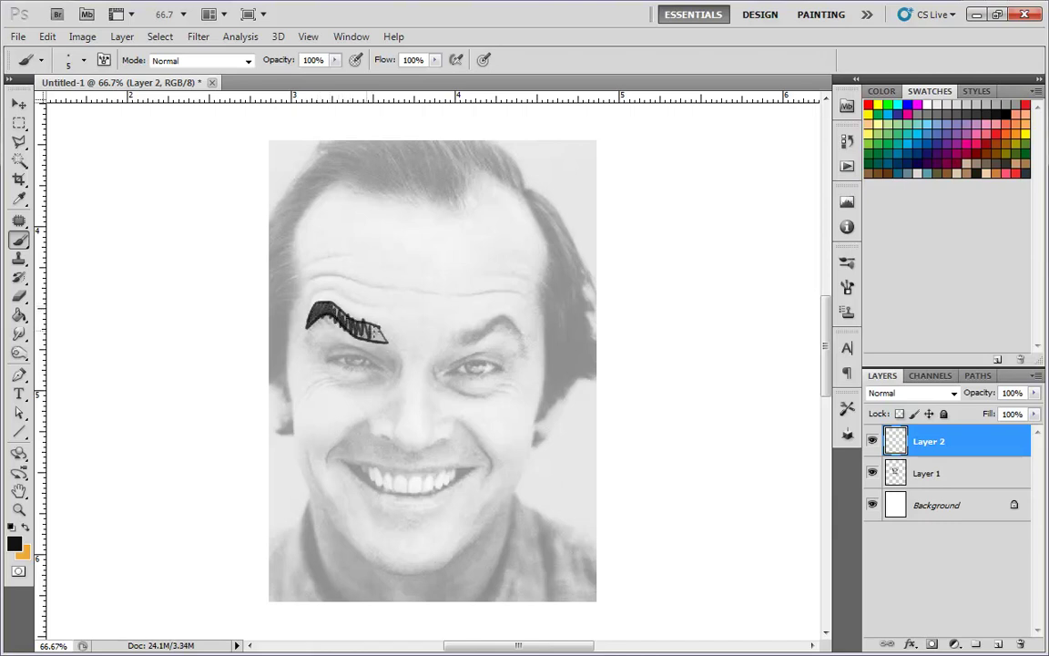
pyautogui.hotkey('ctrl', 'z')
pyautogui.hotkey('ctrl', 'alt', 'z')
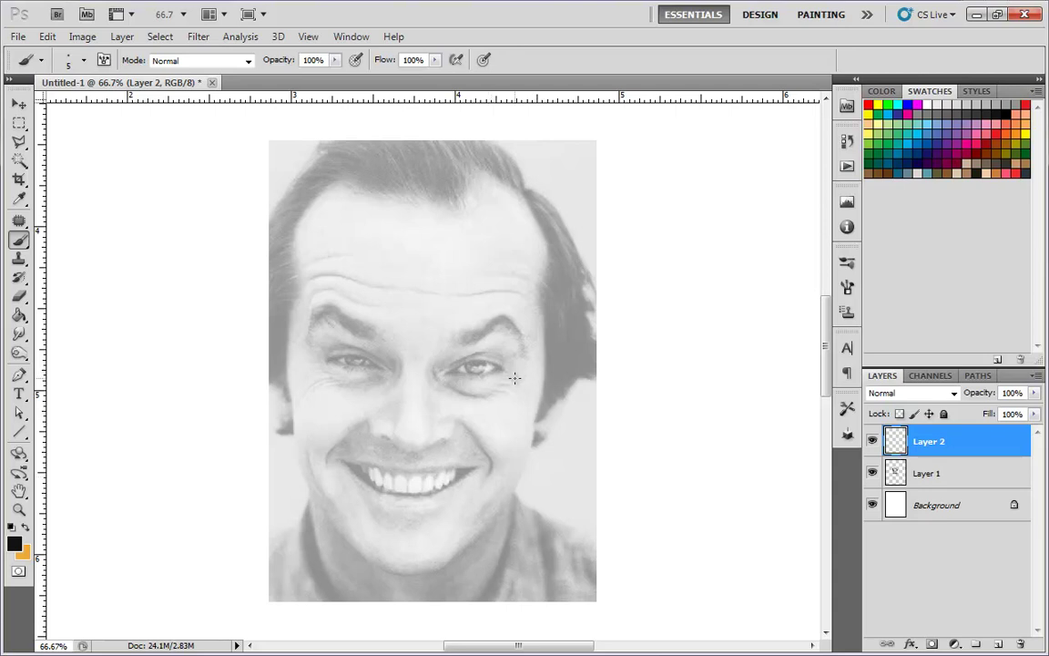
pyautogui.moveTo(376, 337)
pyautogui.mouseDown()
pyautogui.moveTo(417, 358)
pyautogui.moveTo(370, 305)
pyautogui.moveTo(356, 318)
pyautogui.moveTo(329, 298)
pyautogui.moveTo(310, 315)
pyautogui.moveTo(355, 329)
pyautogui.mouseUp()
pyautogui.hotkey('ctrl', 'z')
pyautogui.moveTo(300, 305)
pyautogui.mouseDown()
pyautogui.moveTo(334, 280)
pyautogui.moveTo(350, 298)
pyautogui.moveTo(392, 307)
pyautogui.mouseUp()
pyautogui.hotkey('ctrl', 'alt', 'z')
pyautogui.hotkey('ctrl', 'alt', 'z')
# - Draw a line down the edge of the face along the photo's left-hand sideburn
pyautogui.hotkey('ctrl', '-')
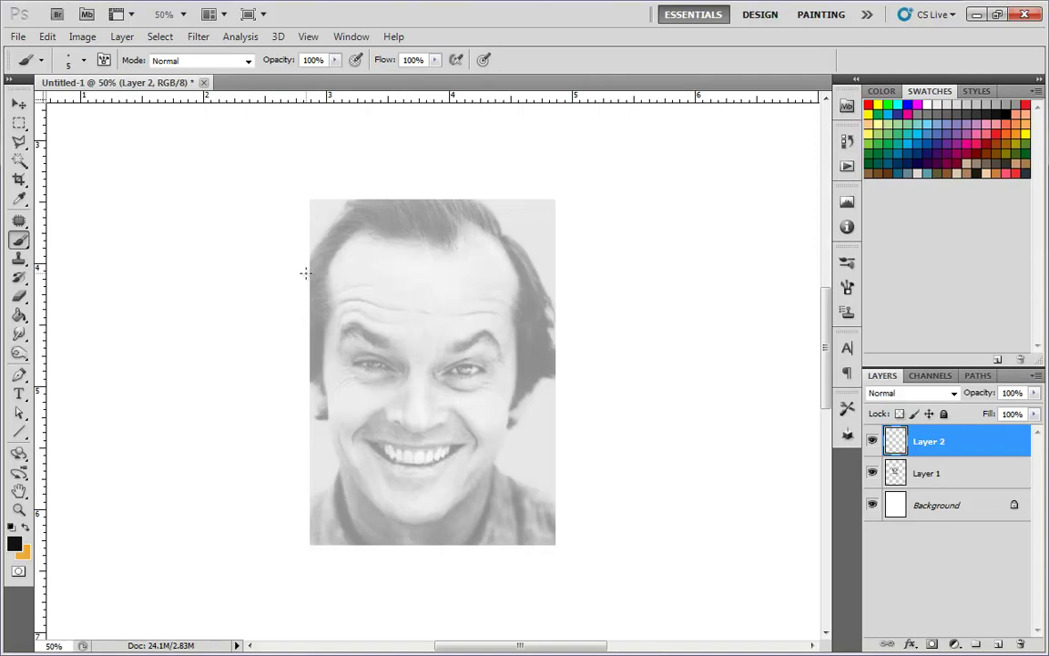
pyautogui.moveTo(327, 324); pyautogui.dragTo(325, 384)
pyautogui.moveTo(327, 321)
pyautogui.mouseDown()
pyautogui.moveTo(313, 264)
pyautogui.moveTo(361, 212)
pyautogui.moveTo(415, 226)
pyautogui.moveTo(472, 214)
pyautogui.moveTo(508, 234)
pyautogui.moveTo(538, 282)
pyautogui.moveTo(524, 315)
pyautogui.moveTo(512, 404)
pyautogui.mouseUp()
pyautogui.moveTo(319, 293); pyautogui.dragTo(323, 308)
pyautogui.hotkey('ctrl', 'alt', 'z')
pyautogui.hotkey('ctrl', 'alt', 'z')
pyautogui.hotkey('ctrl', 'alt', 'z')
pyautogui.hotkey('ctrl', 'alt', 'z')
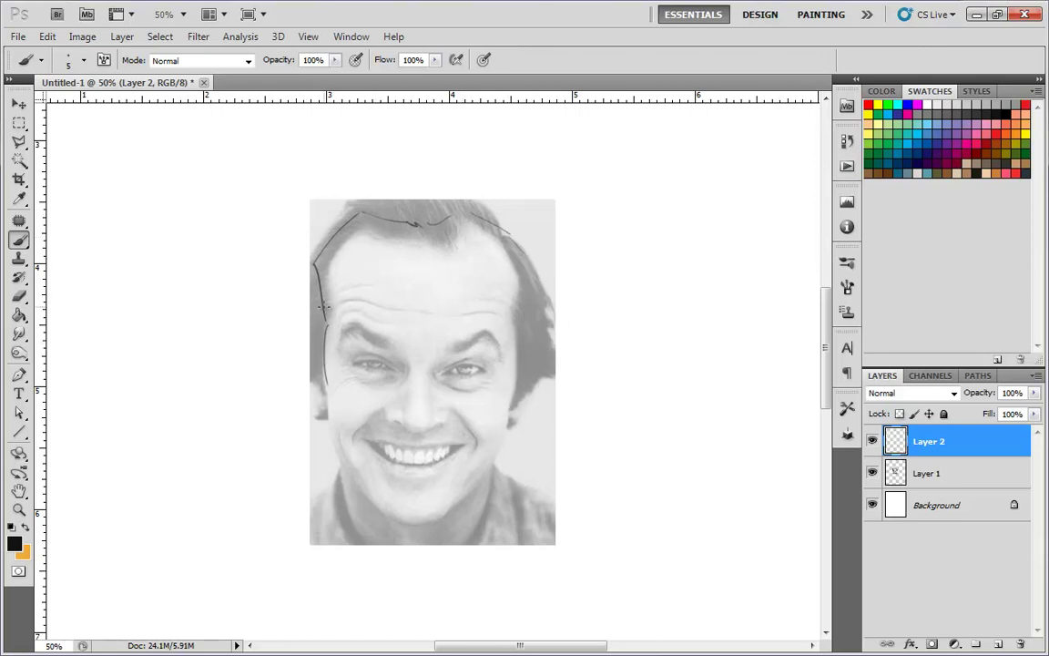
pyautogui.hotkey('ctrl', 'alt', 'z')
pyautogui.hotkey('ctrl', 'alt', 'z')
pyautogui.hotkey('ctrl', 'alt', 'z')
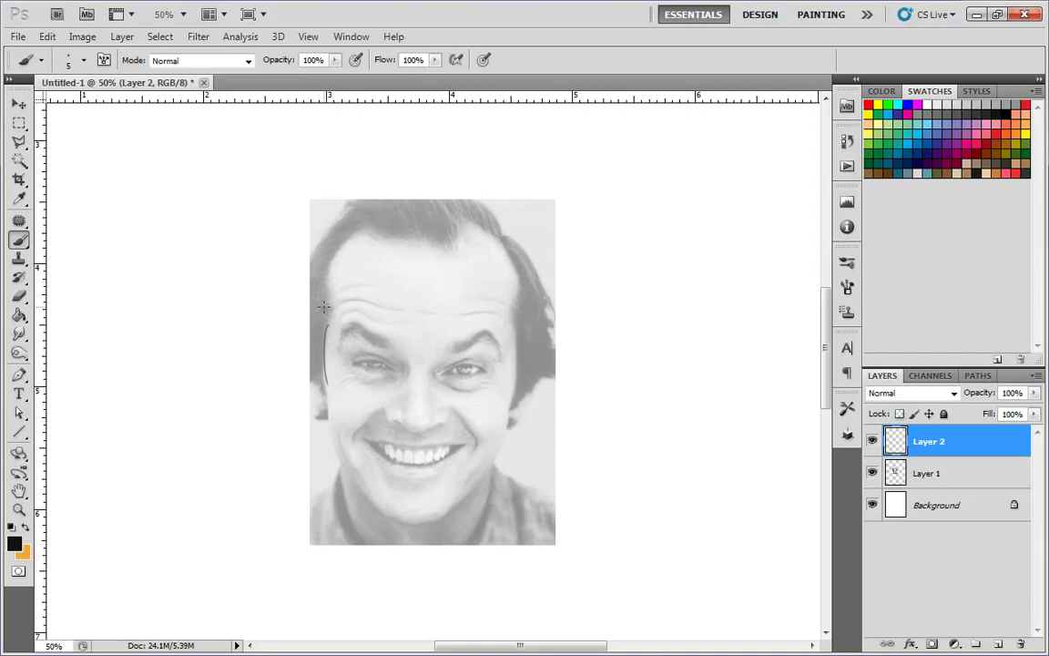
# - Sketch the hairline around the forehead and a larger, wild hair outline with jagged tufts reaching beyond the photo
pyautogui.moveTo(325, 322)
pyautogui.mouseDown()
pyautogui.moveTo(309, 293)
pyautogui.moveTo(341, 218)
pyautogui.moveTo(494, 215)
pyautogui.moveTo(536, 277)
pyautogui.moveTo(512, 408)
pyautogui.moveTo(587, 370)
pyautogui.moveTo(527, 201)
pyautogui.moveTo(499, 202)
pyautogui.moveTo(369, 113)
pyautogui.moveTo(361, 163)
pyautogui.moveTo(257, 262)
pyautogui.mouseUp()
pyautogui.moveTo(322, 363)
pyautogui.mouseDown()
pyautogui.moveTo(321, 388)
pyautogui.moveTo(239, 336)
pyautogui.moveTo(274, 328)
pyautogui.moveTo(261, 264)
pyautogui.mouseUp()
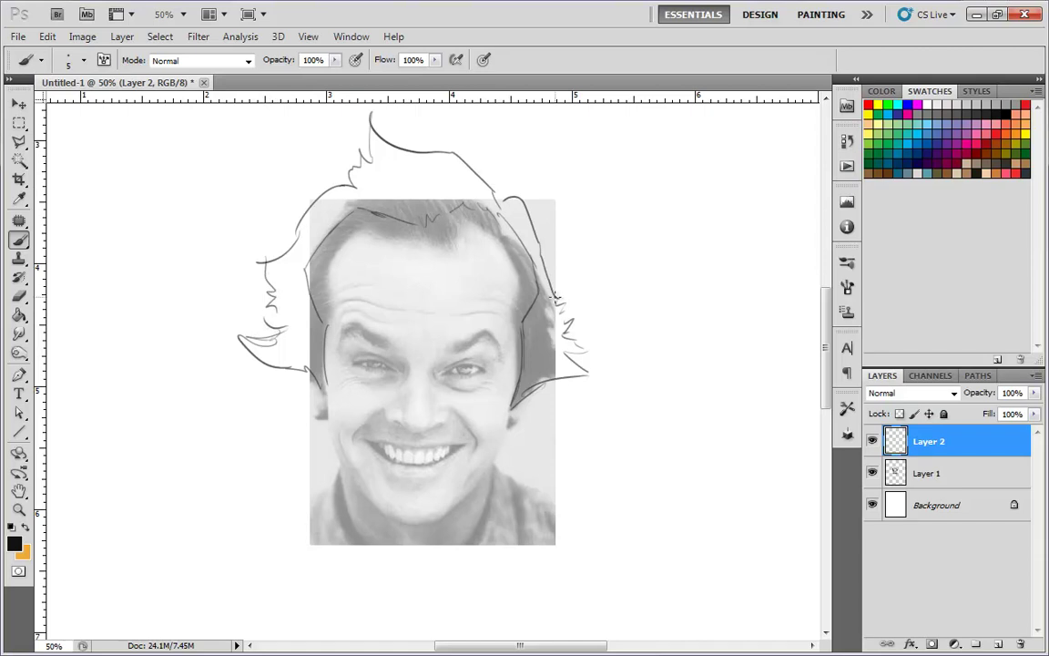
# - Sketch and shade both earlobes and start the jawline below the right-hand ear
pyautogui.hotkey('ctrl', '+')
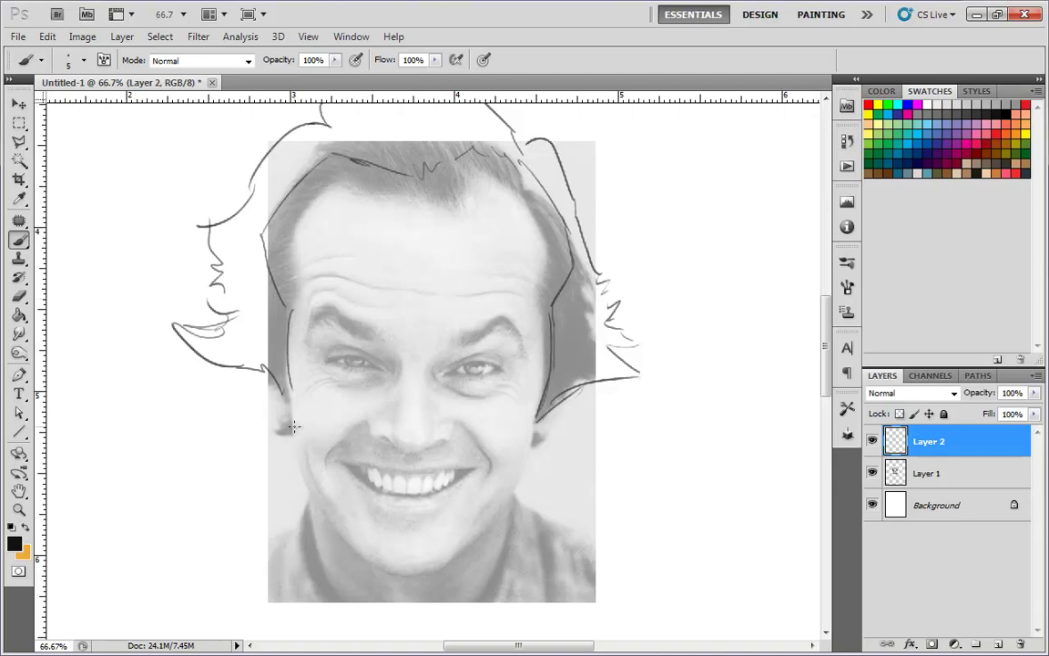
pyautogui.moveTo(258, 380)
pyautogui.mouseDown()
pyautogui.moveTo(296, 426)
pyautogui.moveTo(288, 431)
pyautogui.moveTo(263, 396)
pyautogui.moveTo(266, 415)
pyautogui.mouseUp()
pyautogui.moveTo(540, 437)
pyautogui.mouseDown()
pyautogui.moveTo(559, 410)
pyautogui.moveTo(541, 444)
pyautogui.moveTo(545, 429)
pyautogui.moveTo(532, 443)
pyautogui.moveTo(538, 425)
pyautogui.moveTo(552, 416)
pyautogui.moveTo(536, 426)
pyautogui.moveTo(518, 485)
pyautogui.mouseUp()
pyautogui.hotkey('ctrl', 'alt', 'z')
pyautogui.hotkey('ctrl', 'alt', 'z')
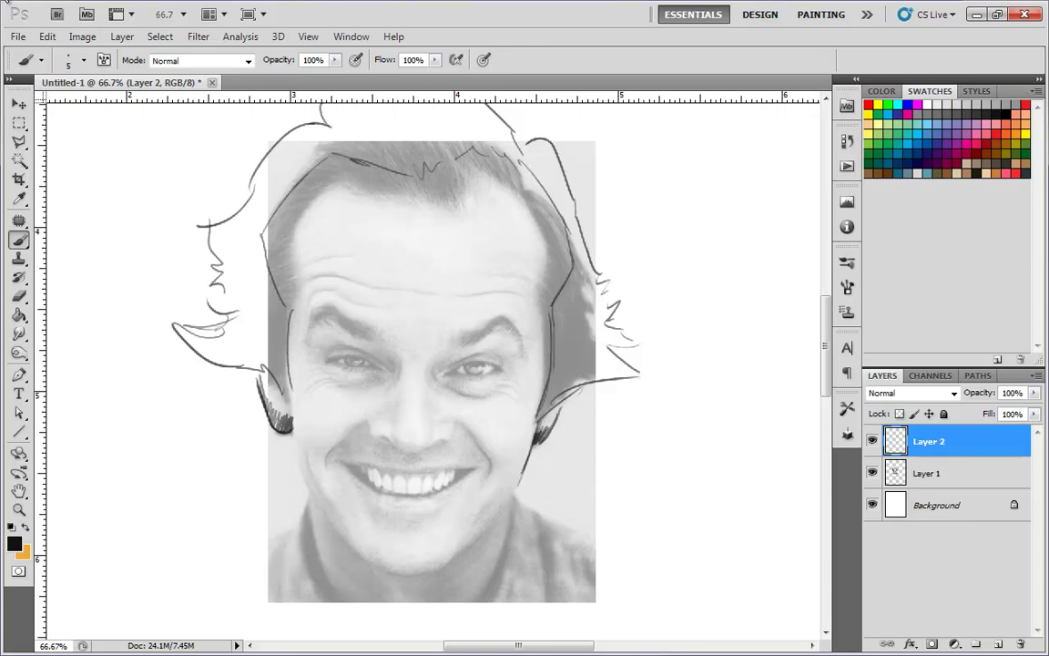
pyautogui.hotkey('ctrl', '+')
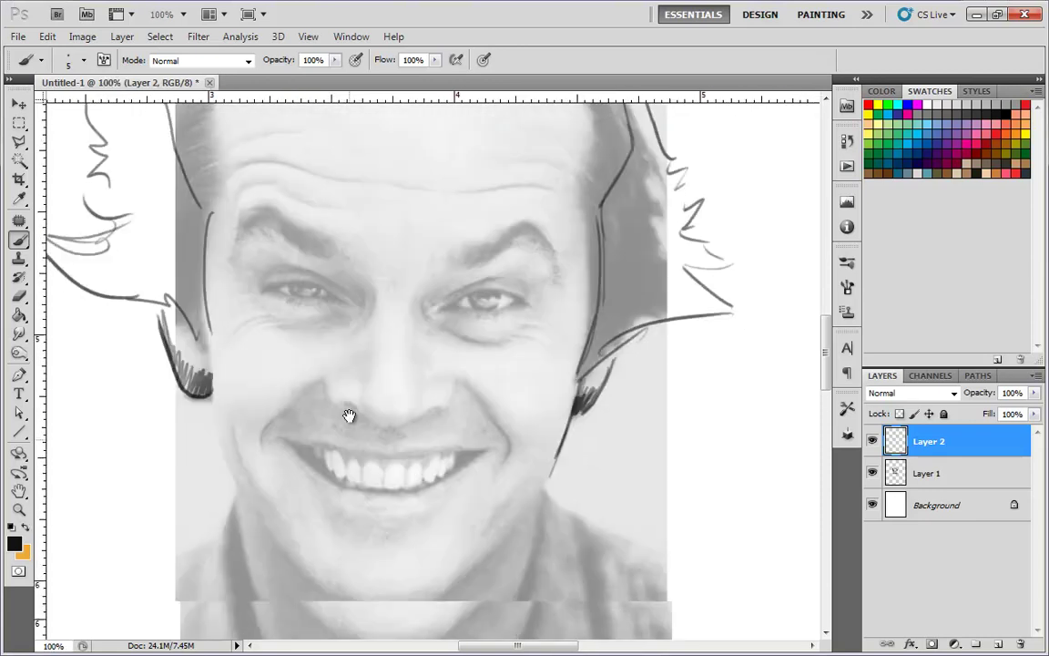
pyautogui.moveTo(234, 398); pyautogui.dragTo(276, 460)
pyautogui.moveTo(187, 314)
pyautogui.mouseDown()
pyautogui.moveTo(238, 435)
pyautogui.moveTo(313, 526)
pyautogui.mouseUp()
pyautogui.hotkey('ctrl', 'z')
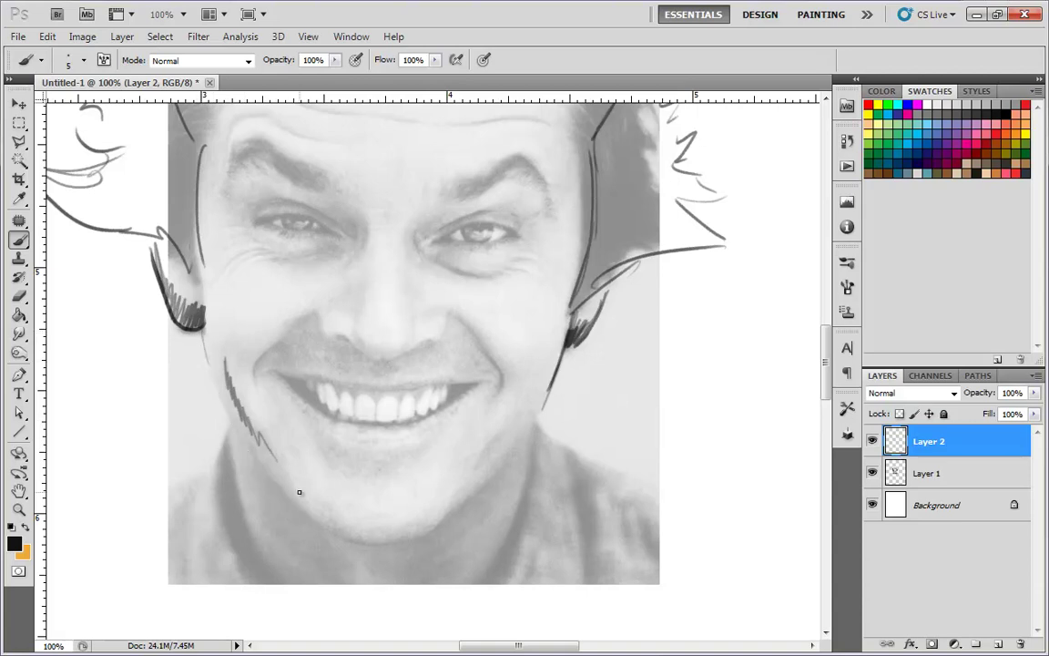
pyautogui.hotkey('ctrl', 'alt', 'z')
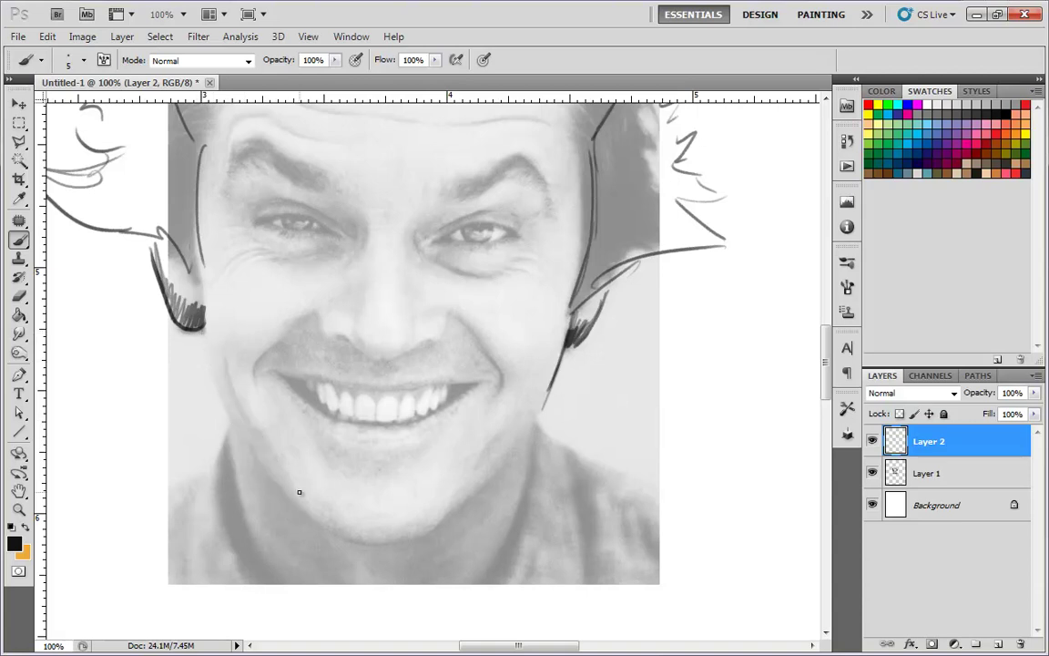
# - Outline the left-hand eyebrow as a raised arch and draw two curved wrinkle lines above it
pyautogui.hotkey('ctrl', '-')
pyautogui.moveTo(566, 385); pyautogui.dragTo(569, 452)
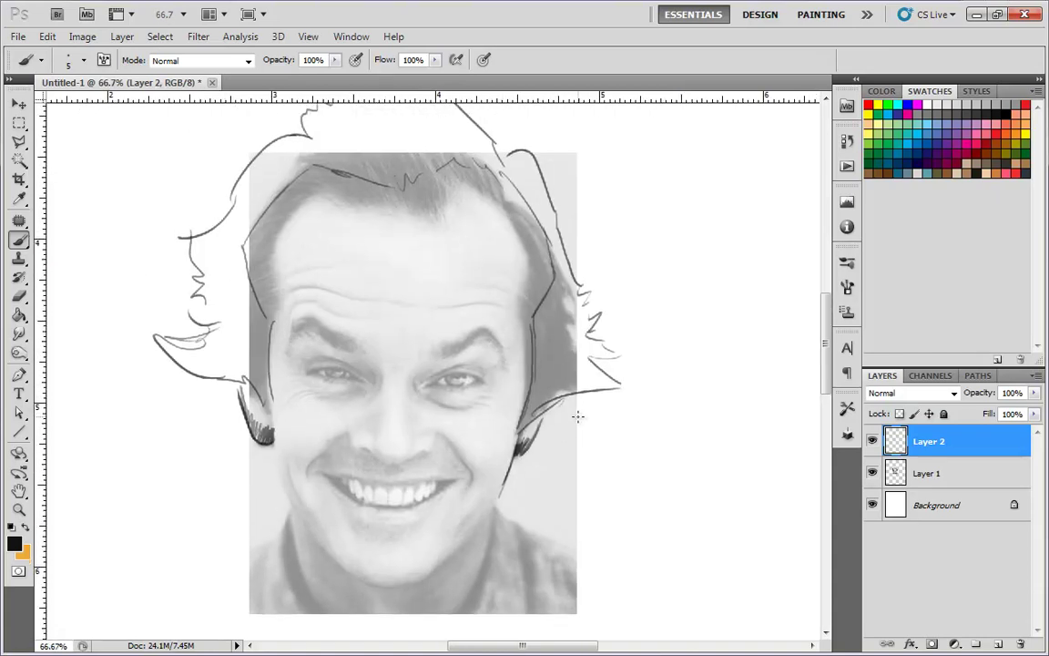
pyautogui.hotkey('ctrl', '+')
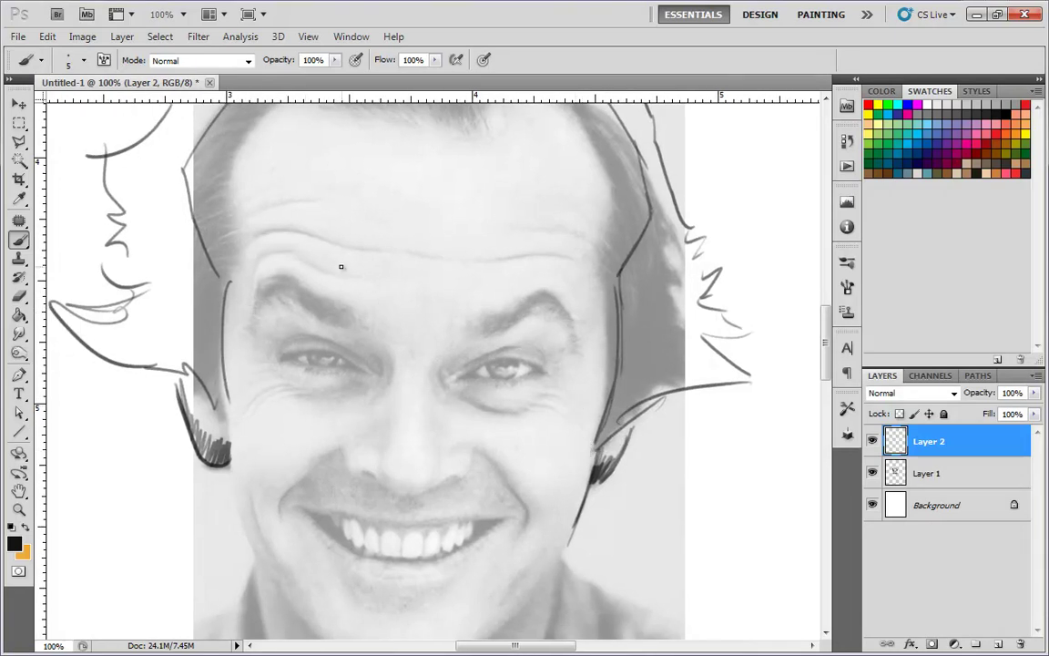
pyautogui.moveTo(361, 311)
pyautogui.mouseDown()
pyautogui.moveTo(325, 323)
pyautogui.moveTo(275, 259)
pyautogui.moveTo(247, 306)
pyautogui.moveTo(253, 258)
pyautogui.moveTo(281, 232)
pyautogui.moveTo(328, 285)
pyautogui.moveTo(362, 310)
pyautogui.mouseUp()
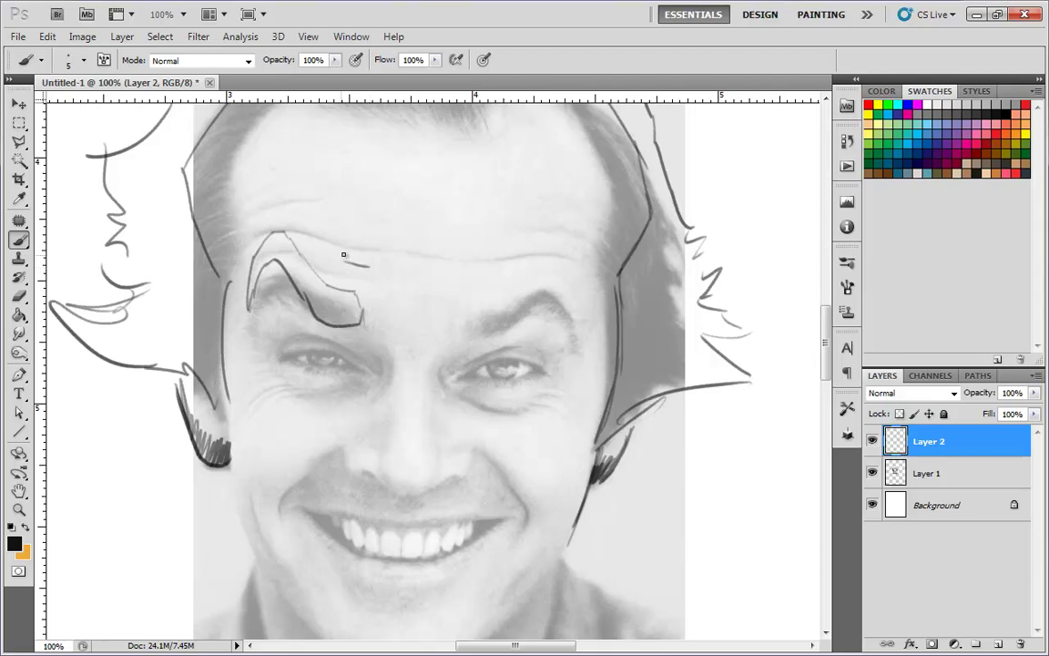
pyautogui.moveTo(330, 250)
pyautogui.mouseDown()
pyautogui.moveTo(287, 201)
pyautogui.moveTo(250, 215)
pyautogui.moveTo(239, 236)
pyautogui.moveTo(246, 180)
pyautogui.moveTo(286, 179)
pyautogui.moveTo(383, 208)
pyautogui.mouseUp()
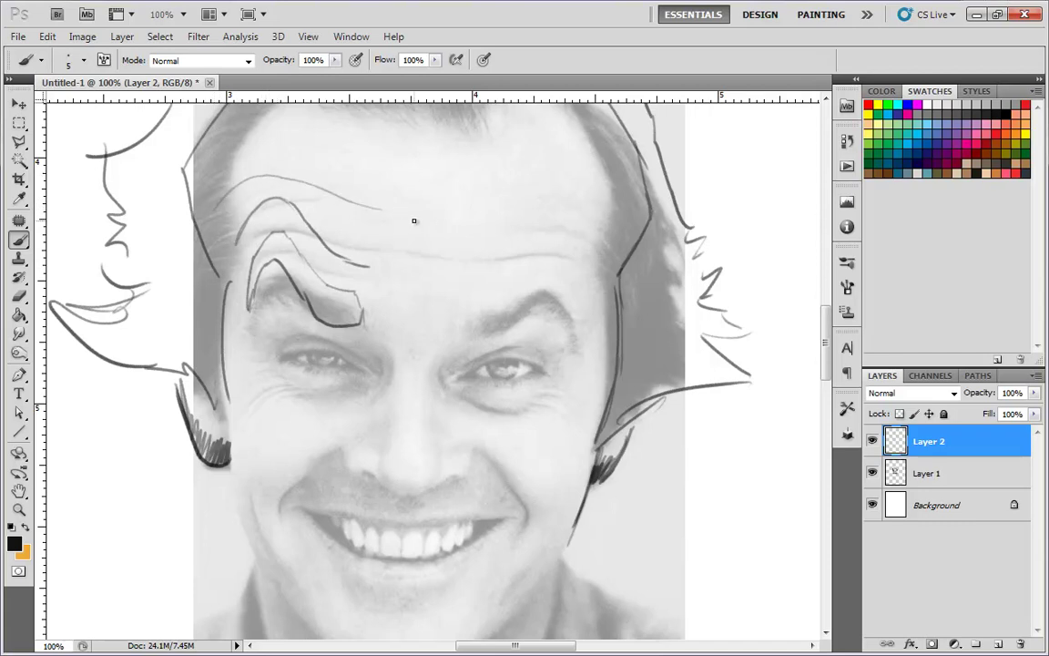
pyautogui.hotkey('ctrl', 'z')
pyautogui.moveTo(386, 235)
pyautogui.mouseDown()
pyautogui.moveTo(291, 176)
pyautogui.moveTo(237, 198)
pyautogui.mouseUp()
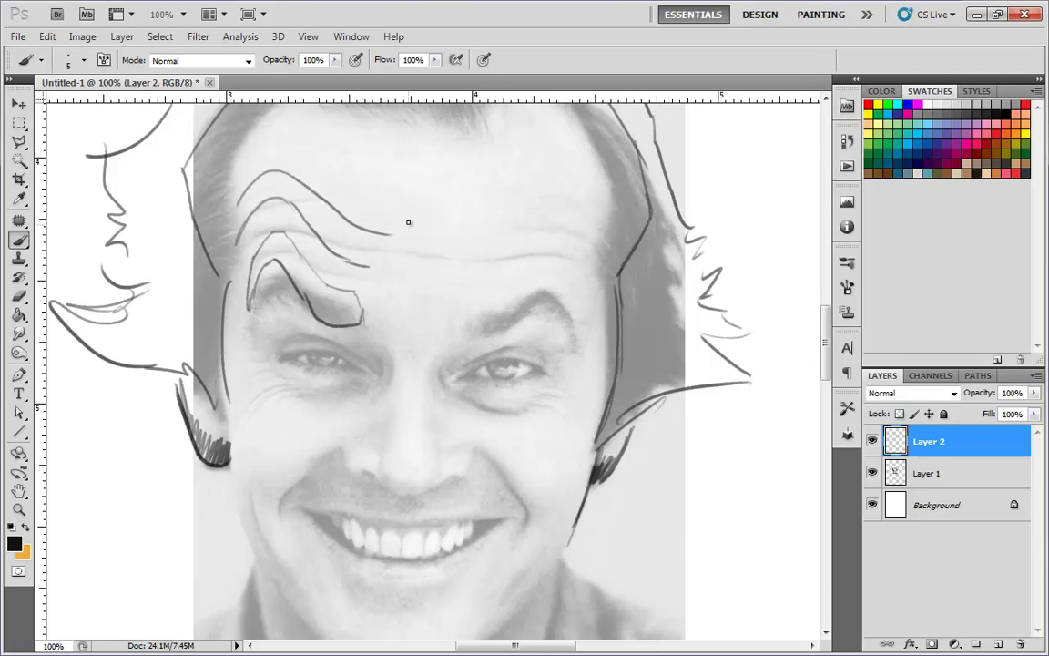
# - Outline the right-hand eyebrow and add wavy wrinkle lines above it and across the rest of the forehead
pyautogui.moveTo(460, 321)
pyautogui.mouseDown()
pyautogui.moveTo(520, 332)
pyautogui.moveTo(471, 315)
pyautogui.moveTo(505, 307)
pyautogui.moveTo(474, 306)
pyautogui.moveTo(519, 314)
pyautogui.moveTo(550, 279)
pyautogui.moveTo(571, 298)
pyautogui.moveTo(579, 341)
pyautogui.mouseUp()
pyautogui.moveTo(550, 279)
pyautogui.mouseDown()
pyautogui.moveTo(580, 326)
pyautogui.moveTo(547, 265)
pyautogui.mouseUp()
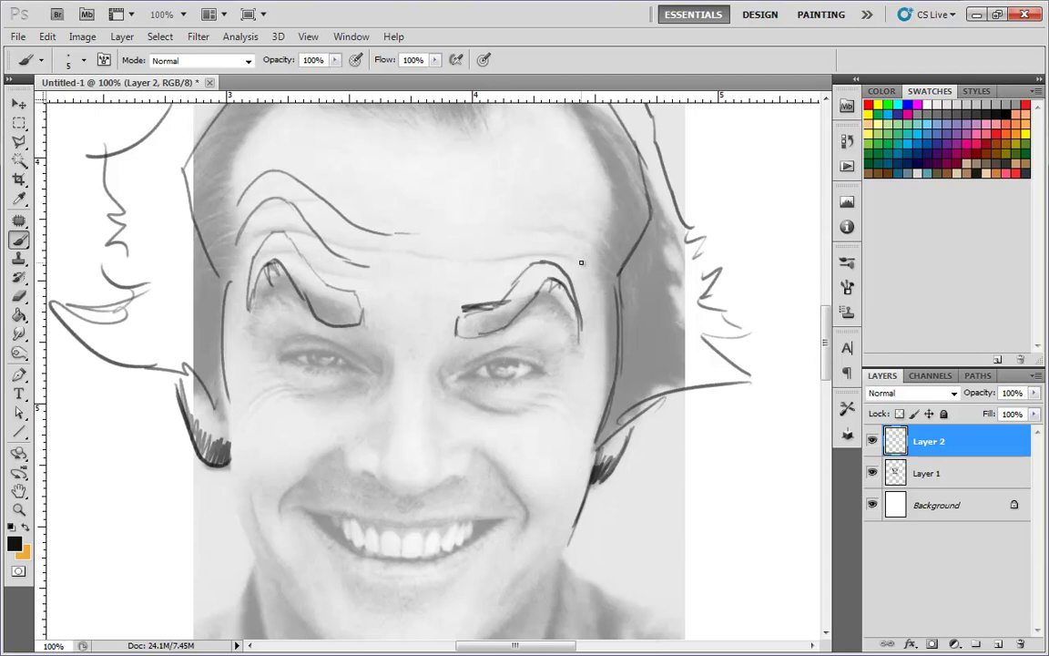
pyautogui.moveTo(523, 245); pyautogui.dragTo(583, 258)
pyautogui.moveTo(593, 231); pyautogui.dragTo(417, 244)
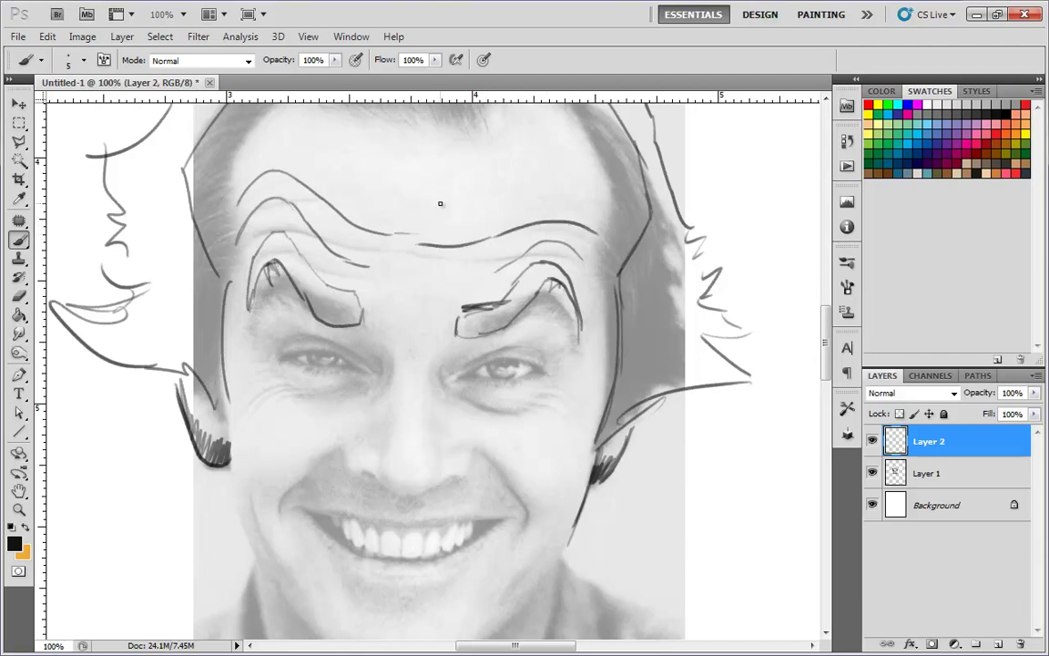
pyautogui.moveTo(611, 219); pyautogui.dragTo(533, 196)
pyautogui.moveTo(197, 155)
pyautogui.mouseDown()
pyautogui.moveTo(244, 131)
pyautogui.moveTo(337, 146)
pyautogui.mouseUp()
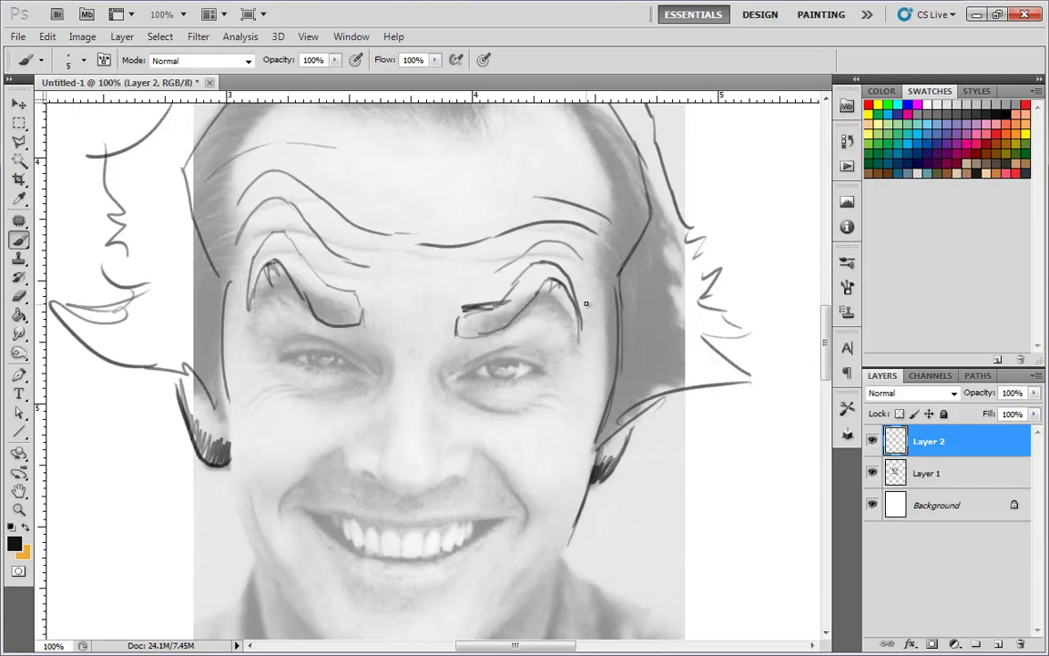
# - Draw a thick upper lash line and an eyelid crease on the left-hand eye
pyautogui.hotkey('ctrl', '-')
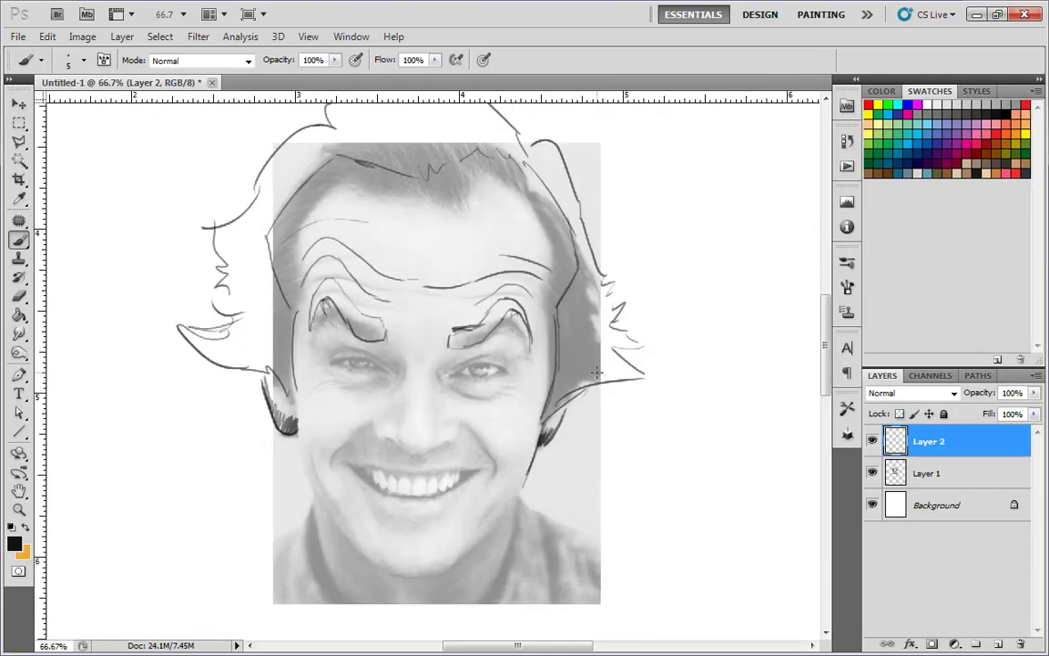
pyautogui.hotkey('ctrl', '+')
pyautogui.hotkey('ctrl', '+')
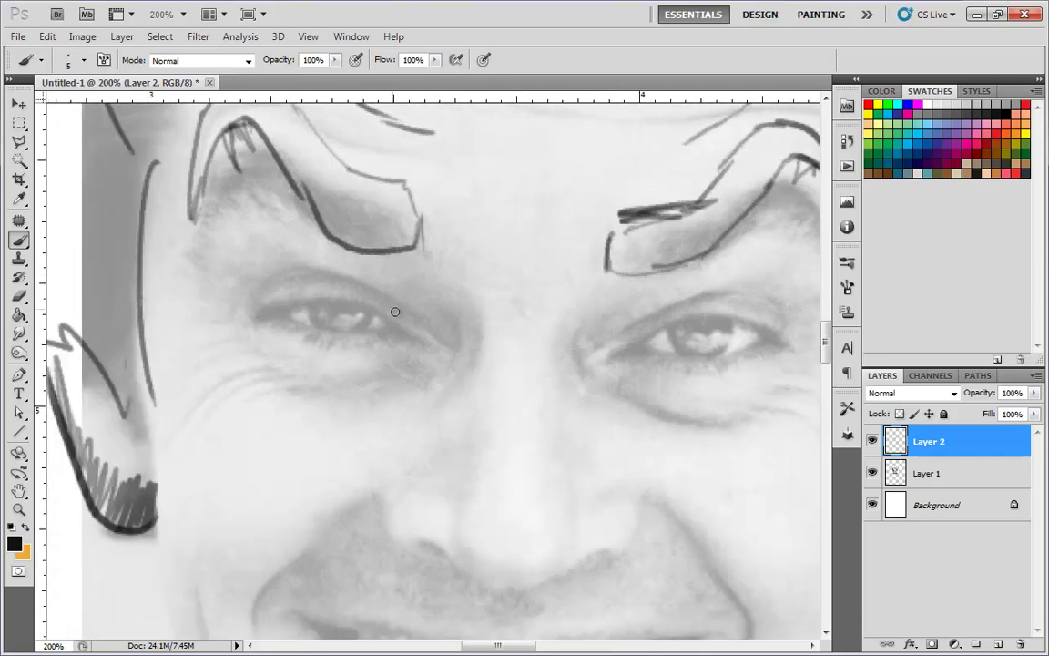
pyautogui.moveTo(423, 341)
pyautogui.mouseDown()
pyautogui.moveTo(361, 310)
pyautogui.moveTo(273, 316)
pyautogui.mouseUp()
pyautogui.moveTo(370, 310)
pyautogui.mouseDown()
pyautogui.moveTo(263, 313)
pyautogui.moveTo(268, 280)
pyautogui.moveTo(421, 319)
pyautogui.moveTo(323, 271)
pyautogui.moveTo(278, 276)
pyautogui.moveTo(295, 260)
pyautogui.moveTo(307, 267)
pyautogui.mouseUp()
pyautogui.moveTo(254, 242); pyautogui.dragTo(295, 271)
pyautogui.moveTo(234, 241)
pyautogui.mouseDown()
pyautogui.moveTo(254, 265)
pyautogui.moveTo(281, 277)
pyautogui.mouseUp()
pyautogui.moveTo(222, 251)
pyautogui.mouseDown()
pyautogui.moveTo(277, 280)
pyautogui.moveTo(223, 239)
pyautogui.moveTo(202, 290)
pyautogui.moveTo(219, 264)
pyautogui.mouseUp()
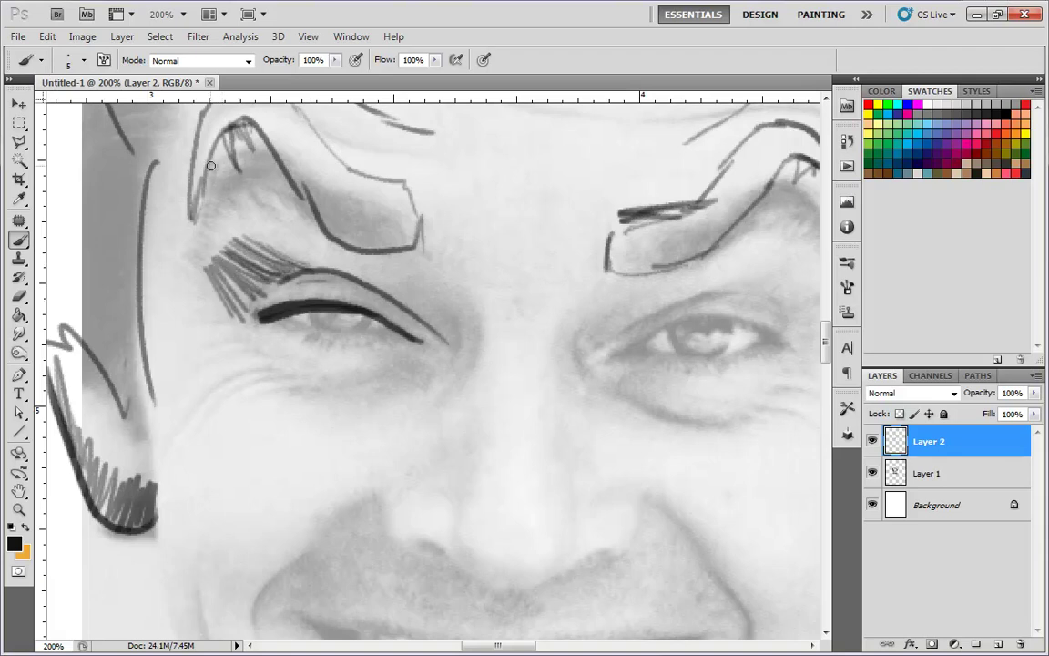
pyautogui.hotkey('ctrl', 'alt', 'z')
pyautogui.hotkey('ctrl', 'alt', 'z')
pyautogui.hotkey('ctrl', 'alt', 'z')
pyautogui.hotkey('ctrl', 'alt', 'z')
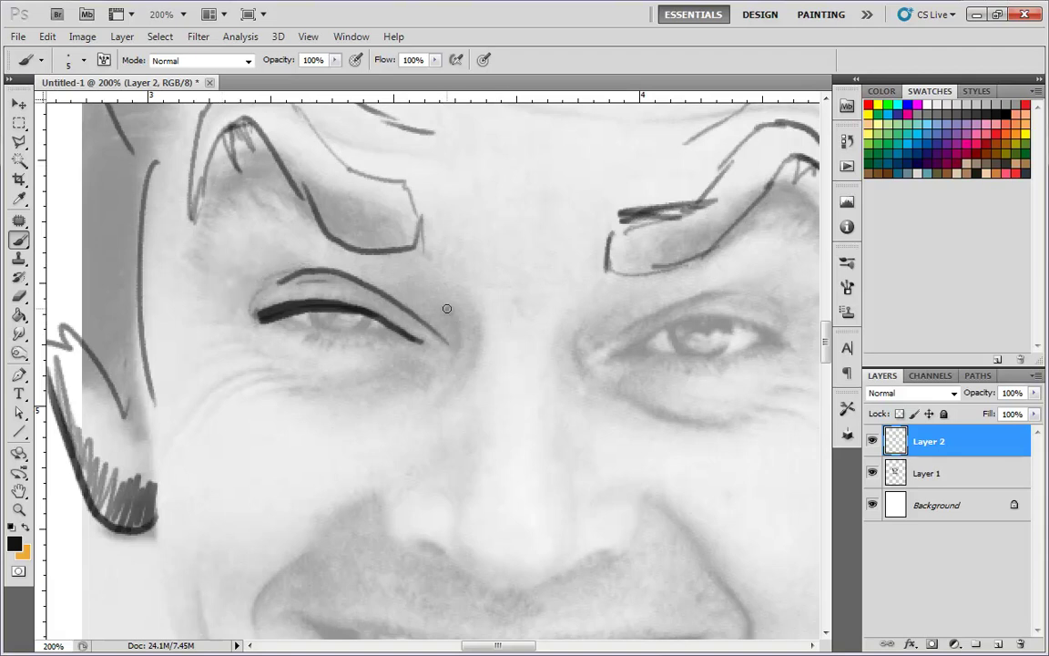
# - Draw the creases beside the nose bridge, under-eye lines and crow's feet around the left-hand eye
pyautogui.moveTo(455, 281)
pyautogui.mouseDown()
pyautogui.moveTo(473, 333)
pyautogui.moveTo(463, 381)
pyautogui.mouseUp()
pyautogui.moveTo(376, 381)
pyautogui.mouseDown()
pyautogui.moveTo(283, 396)
pyautogui.moveTo(261, 395)
pyautogui.moveTo(254, 382)
pyautogui.moveTo(186, 434)
pyautogui.mouseUp()
pyautogui.moveTo(276, 368); pyautogui.dragTo(187, 409)
pyautogui.moveTo(251, 347); pyautogui.dragTo(210, 358)
pyautogui.moveTo(239, 343)
pyautogui.mouseDown()
pyautogui.moveTo(215, 350)
pyautogui.moveTo(224, 319)
pyautogui.mouseUp()
pyautogui.moveTo(707, 482); pyautogui.dragTo(672, 470)
pyautogui.moveTo(398, 357); pyautogui.dragTo(382, 379)
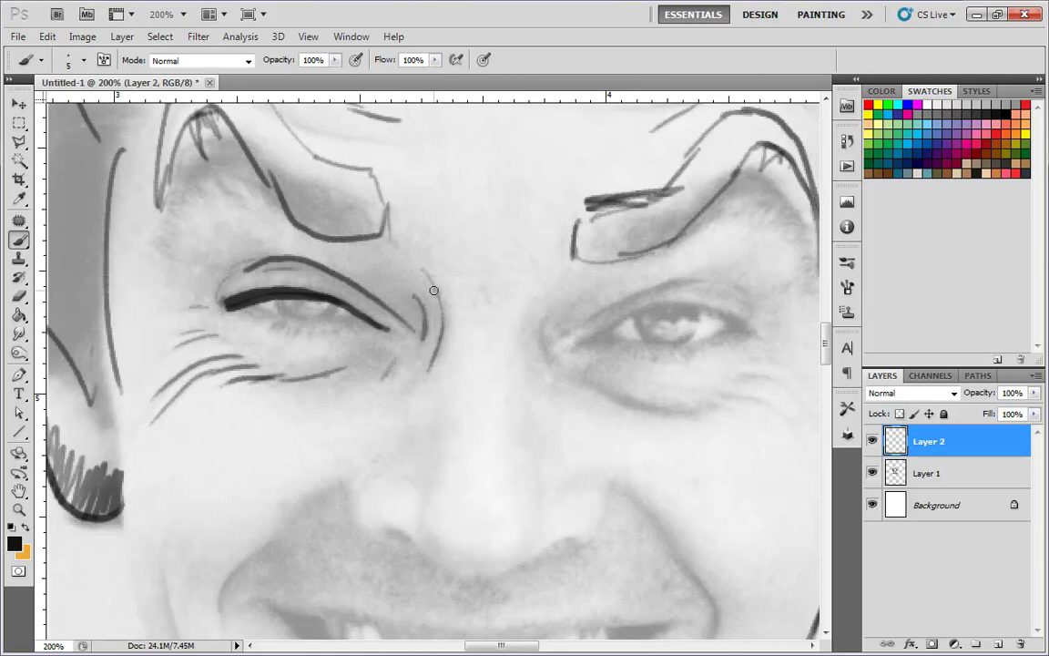
# - Draw the right-hand eye with its inner-corner crease, eyelid fold, lash line, dark iris and a light sampled-colour highlight
pyautogui.moveTo(710, 433); pyautogui.dragTo(661, 439)
pyautogui.moveTo(492, 332); pyautogui.dragTo(502, 369)
pyautogui.moveTo(704, 311)
pyautogui.mouseDown()
pyautogui.moveTo(657, 284)
pyautogui.moveTo(567, 304)
pyautogui.moveTo(525, 326)
pyautogui.mouseUp()
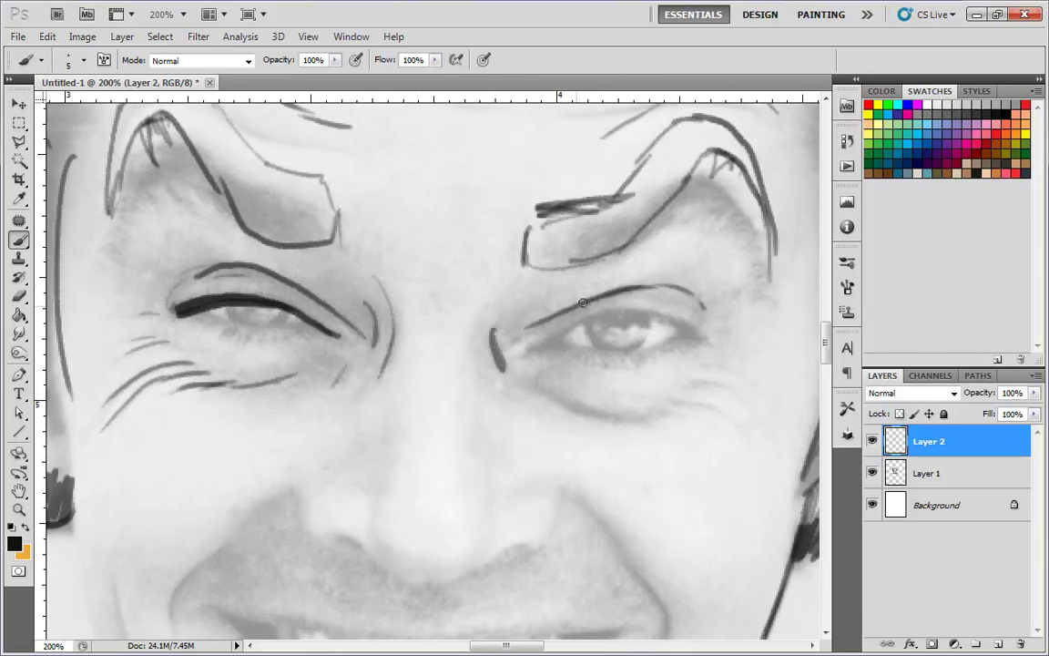
pyautogui.moveTo(696, 333)
pyautogui.mouseDown()
pyautogui.moveTo(608, 314)
pyautogui.moveTo(521, 350)
pyautogui.mouseUp()
pyautogui.moveTo(675, 324)
pyautogui.mouseDown()
pyautogui.moveTo(698, 337)
pyautogui.moveTo(664, 345)
pyautogui.moveTo(660, 319)
pyautogui.moveTo(636, 347)
pyautogui.moveTo(587, 326)
pyautogui.moveTo(634, 316)
pyautogui.moveTo(592, 329)
pyautogui.moveTo(603, 344)
pyautogui.moveTo(641, 321)
pyautogui.moveTo(602, 342)
pyautogui.moveTo(597, 325)
pyautogui.mouseUp()
pyautogui.keyDown('alt'); pyautogui.click(734, 334); pyautogui.keyUp('alt')
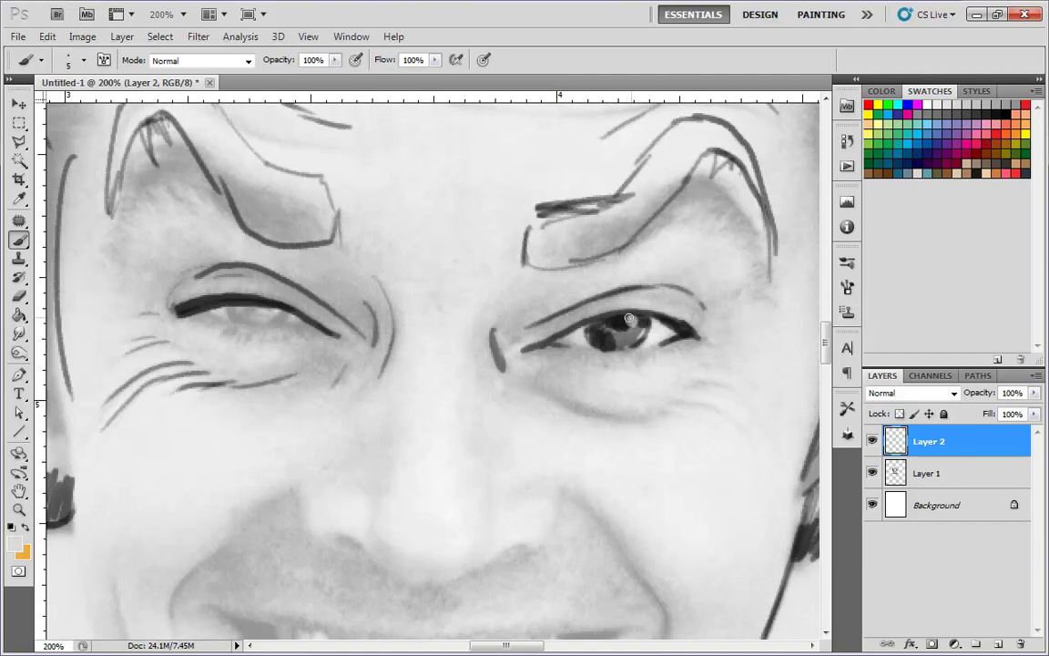
pyautogui.keyDown('alt'); pyautogui.click(621, 321); pyautogui.keyUp('alt')
# - Fill in the left-hand eye's iris and highlight with sampled tones, and shade the lower lash lines of both eyes
pyautogui.moveTo(234, 310)
pyautogui.mouseDown()
pyautogui.moveTo(252, 304)
pyautogui.moveTo(209, 304)
pyautogui.moveTo(287, 310)
pyautogui.moveTo(252, 315)
pyautogui.moveTo(279, 317)
pyautogui.mouseUp()
pyautogui.keyDown('alt'); pyautogui.click(319, 272); pyautogui.keyUp('alt')
pyautogui.keyDown('alt'); pyautogui.click(252, 295); pyautogui.keyUp('alt')
pyautogui.moveTo(236, 331)
pyautogui.mouseDown()
pyautogui.moveTo(273, 324)
pyautogui.moveTo(339, 337)
pyautogui.mouseUp()
pyautogui.moveTo(644, 356)
pyautogui.mouseDown()
pyautogui.moveTo(601, 364)
pyautogui.moveTo(577, 349)
pyautogui.moveTo(545, 352)
pyautogui.mouseUp()
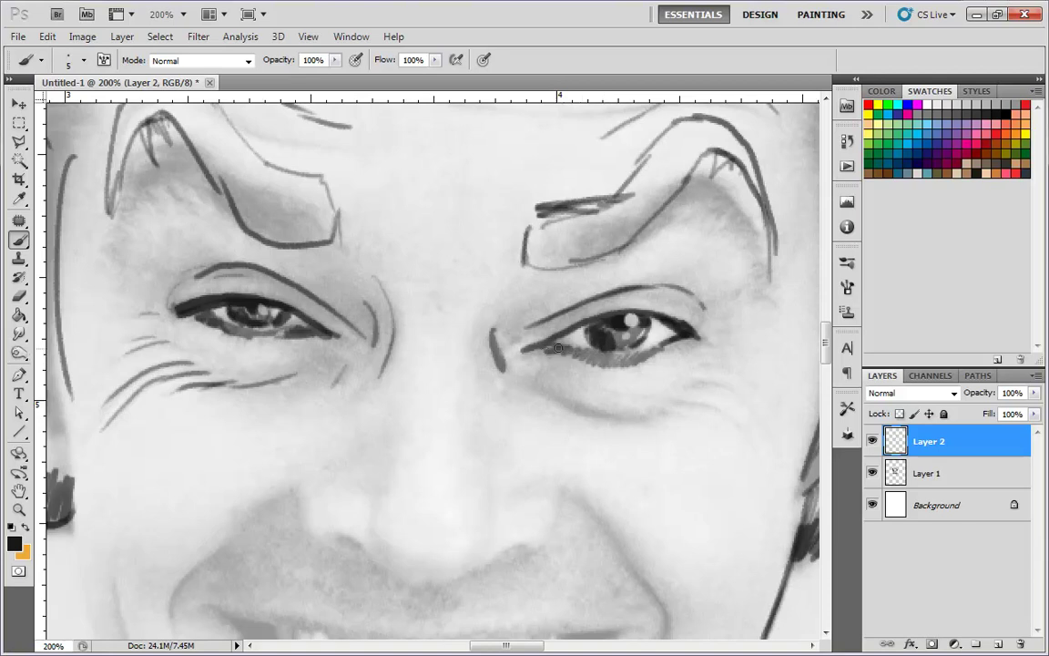
# - Draw the under-eye bag and crow's feet around the right-hand eye
pyautogui.moveTo(551, 392)
pyautogui.mouseDown()
pyautogui.moveTo(583, 414)
pyautogui.moveTo(629, 418)
pyautogui.moveTo(620, 416)
pyautogui.moveTo(738, 399)
pyautogui.moveTo(717, 402)
pyautogui.moveTo(758, 448)
pyautogui.mouseUp()
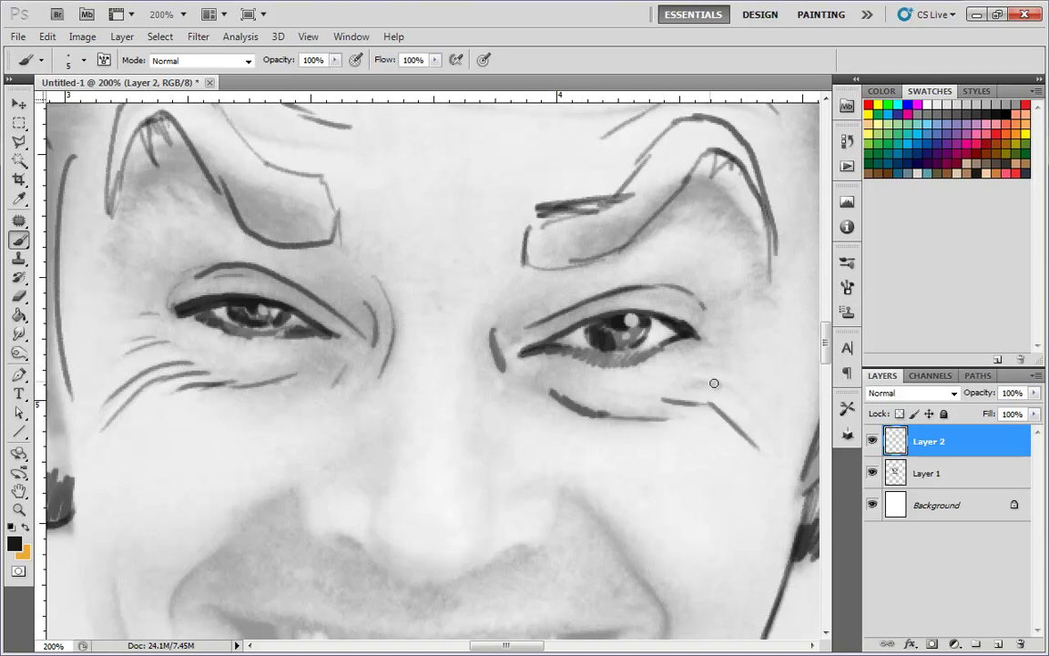
pyautogui.moveTo(686, 376); pyautogui.dragTo(775, 439)
pyautogui.hotkey('ctrl', 'z')
pyautogui.moveTo(689, 381)
pyautogui.mouseDown()
pyautogui.moveTo(722, 388)
pyautogui.moveTo(768, 436)
pyautogui.mouseUp()
pyautogui.moveTo(700, 365)
pyautogui.mouseDown()
pyautogui.moveTo(748, 375)
pyautogui.moveTo(753, 355)
pyautogui.mouseUp()
# - Sketch the nose's shaded side, tip and left-hand nostril, and draw the smile fold on the same side
pyautogui.scroll(-3, 627, 422)
pyautogui.moveTo(388, 285)
pyautogui.mouseDown()
pyautogui.moveTo(367, 332)
pyautogui.moveTo(387, 311)
pyautogui.moveTo(374, 392)
pyautogui.mouseUp()
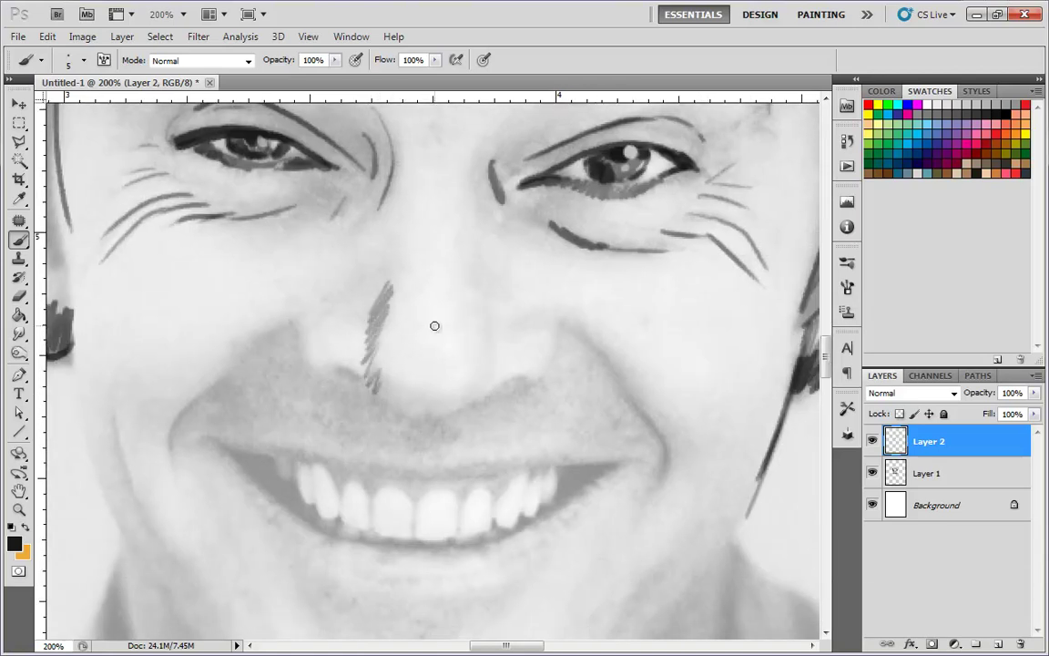
pyautogui.moveTo(471, 391)
pyautogui.mouseDown()
pyautogui.moveTo(378, 370)
pyautogui.moveTo(436, 420)
pyautogui.moveTo(471, 408)
pyautogui.moveTo(485, 294)
pyautogui.mouseUp()
pyautogui.moveTo(370, 389)
pyautogui.mouseDown()
pyautogui.moveTo(320, 370)
pyautogui.moveTo(302, 339)
pyautogui.moveTo(269, 328)
pyautogui.moveTo(216, 380)
pyautogui.moveTo(169, 457)
pyautogui.mouseUp()
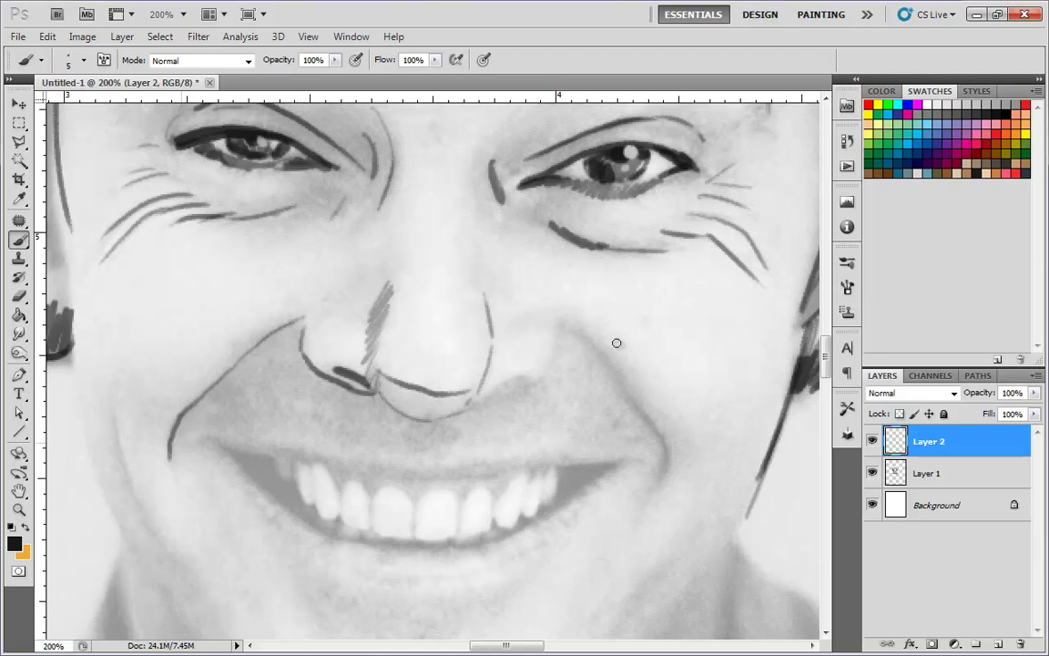
# - Draw the right-hand smile fold and complete the nose with its right-hand nostril
pyautogui.moveTo(562, 324)
pyautogui.mouseDown()
pyautogui.moveTo(668, 469)
pyautogui.moveTo(581, 346)
pyautogui.moveTo(603, 351)
pyautogui.moveTo(609, 368)
pyautogui.mouseUp()
pyautogui.hotkey('ctrl', 'z')
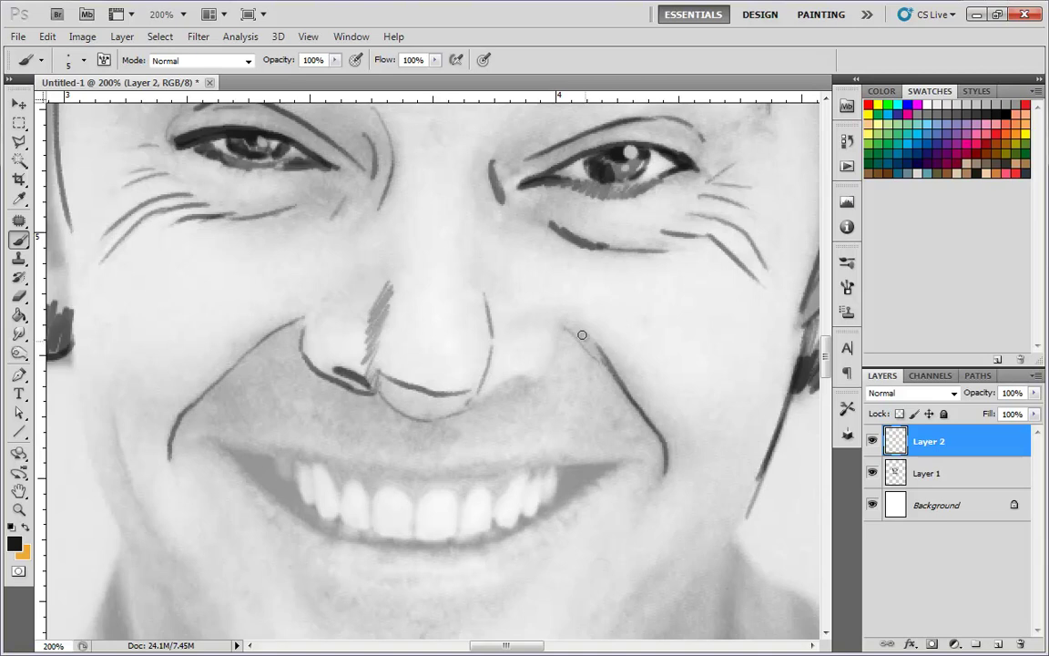
pyautogui.moveTo(561, 332)
pyautogui.mouseDown()
pyautogui.moveTo(551, 366)
pyautogui.moveTo(480, 401)
pyautogui.mouseUp()
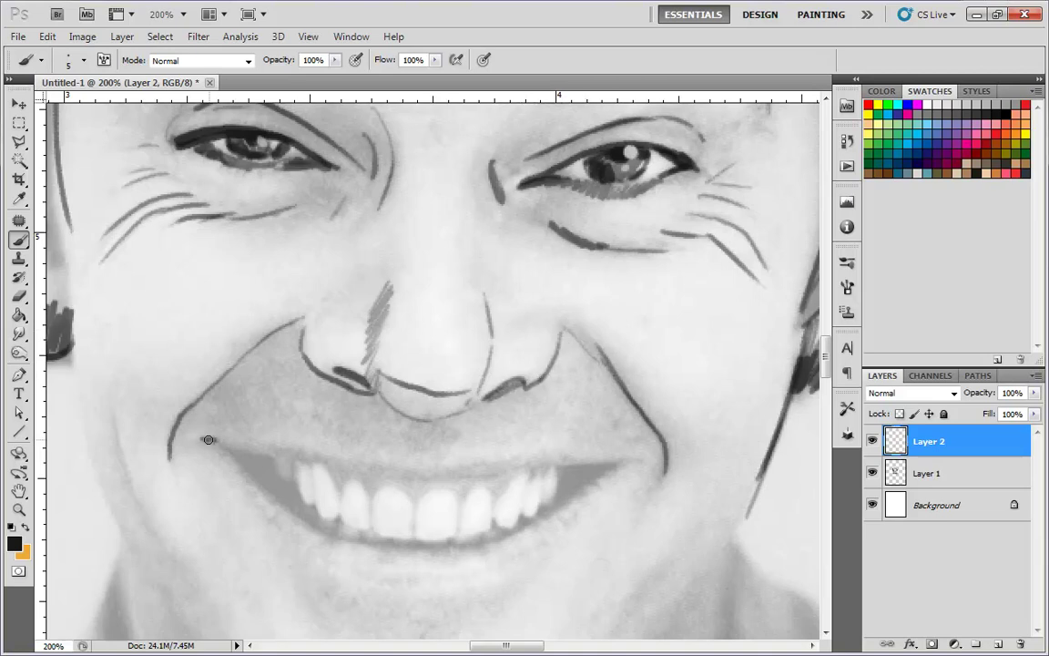
# - Outline the upper lip with two dark strokes and fill the space between them with a sampled grey
pyautogui.moveTo(201, 439)
pyautogui.mouseDown()
pyautogui.moveTo(437, 477)
pyautogui.moveTo(629, 457)
pyautogui.mouseUp()
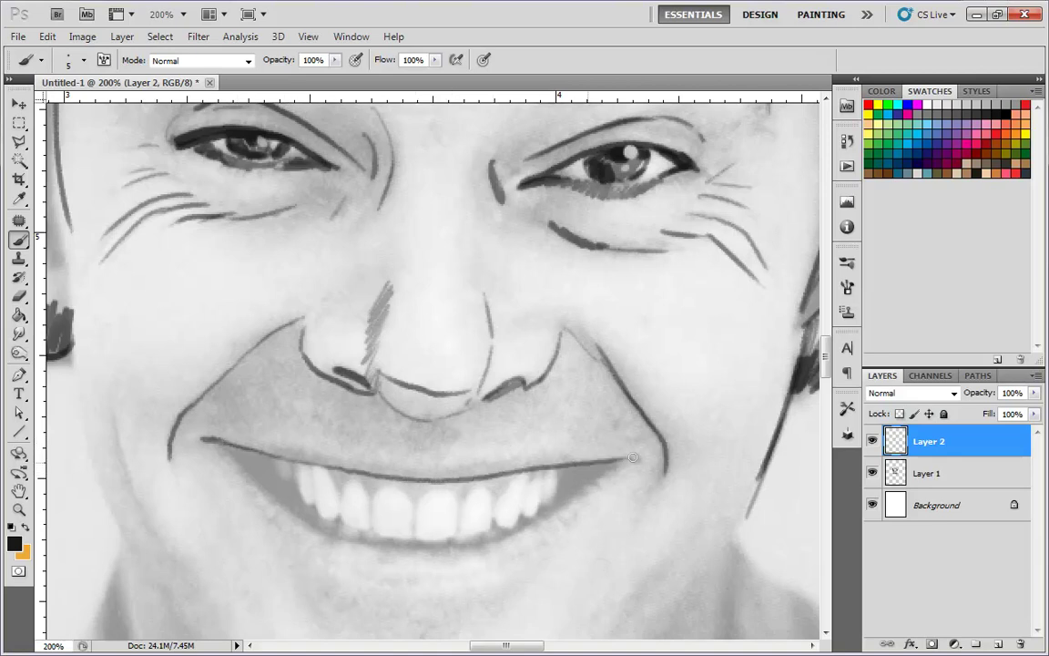
pyautogui.moveTo(242, 441)
pyautogui.mouseDown()
pyautogui.moveTo(438, 467)
pyautogui.moveTo(622, 453)
pyautogui.mouseUp()
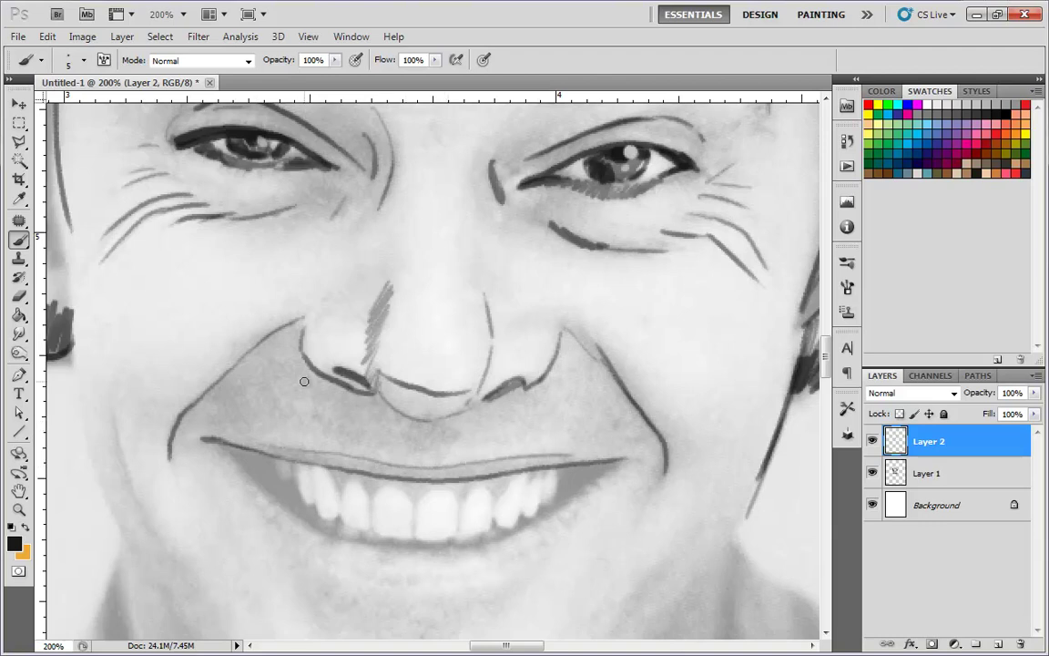
pyautogui.moveTo(208, 441); pyautogui.dragTo(381, 474)
pyautogui.keyDown('alt'); pyautogui.click(338, 456); pyautogui.keyUp('alt')
pyautogui.moveTo(363, 466)
pyautogui.mouseDown()
pyautogui.moveTo(392, 472)
pyautogui.moveTo(316, 459)
pyautogui.mouseUp()
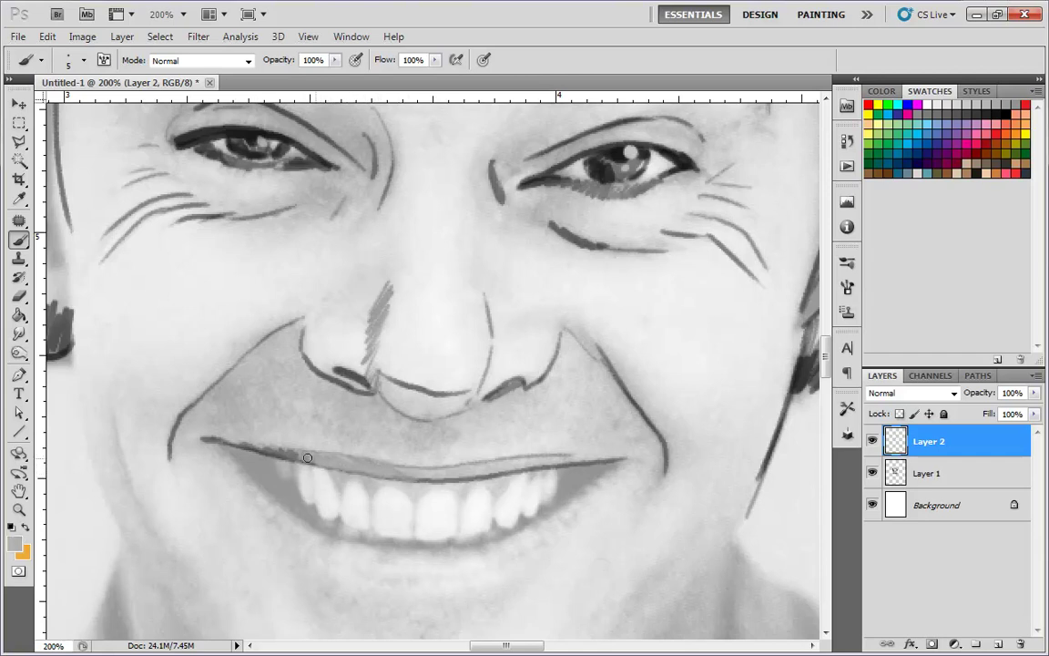
pyautogui.moveTo(411, 473); pyautogui.dragTo(443, 473)
pyautogui.moveTo(524, 471); pyautogui.dragTo(466, 478)
pyautogui.moveTo(524, 463); pyautogui.dragTo(603, 459)
# - Draw the philtrum and upper lip ridge in a sampled dark tone, and outline the lower lip
pyautogui.keyDown('alt'); pyautogui.click(614, 162); pyautogui.keyUp('alt')
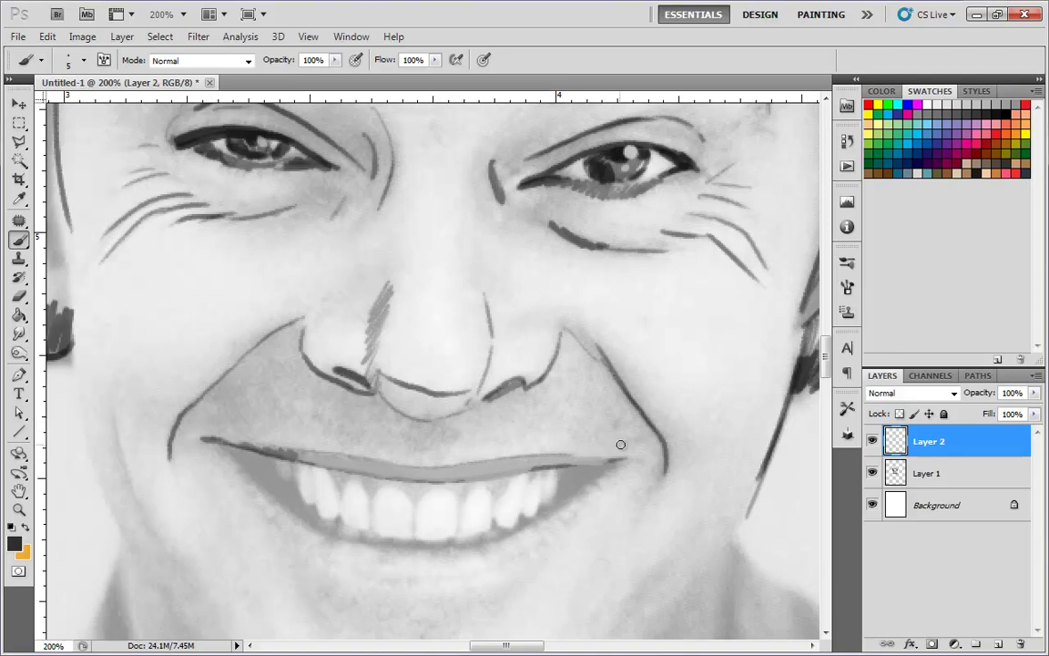
pyautogui.moveTo(467, 442)
pyautogui.mouseDown()
pyautogui.moveTo(405, 442)
pyautogui.moveTo(450, 428)
pyautogui.moveTo(456, 443)
pyautogui.moveTo(436, 449)
pyautogui.moveTo(224, 426)
pyautogui.mouseUp()
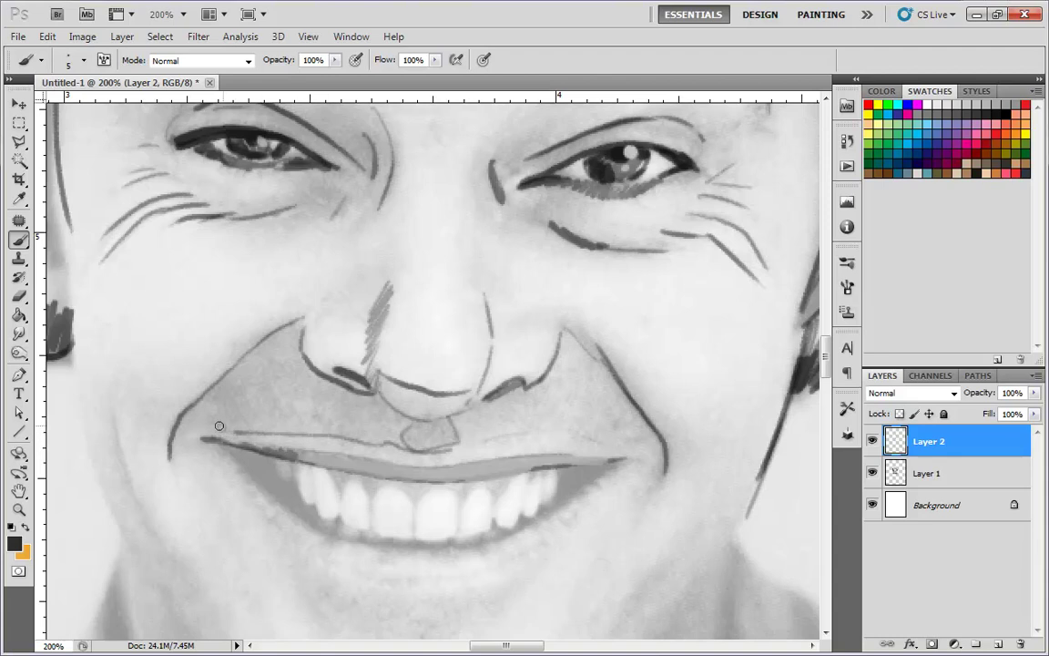
pyautogui.moveTo(488, 511); pyautogui.dragTo(438, 382)
pyautogui.moveTo(180, 344)
pyautogui.mouseDown()
pyautogui.moveTo(220, 390)
pyautogui.moveTo(207, 346)
pyautogui.moveTo(171, 332)
pyautogui.moveTo(266, 428)
pyautogui.moveTo(344, 447)
pyautogui.mouseUp()
pyautogui.moveTo(227, 411); pyautogui.dragTo(348, 451)
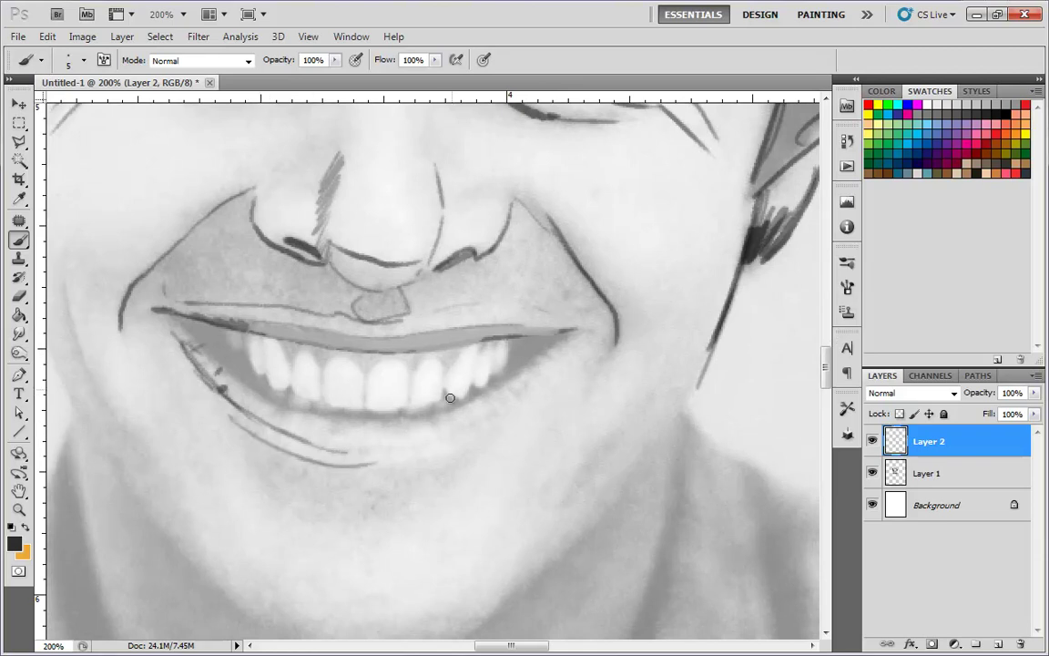
pyautogui.moveTo(556, 360)
pyautogui.mouseDown()
pyautogui.moveTo(469, 446)
pyautogui.moveTo(383, 467)
pyautogui.mouseUp()
pyautogui.moveTo(421, 412)
pyautogui.mouseDown()
pyautogui.moveTo(352, 421)
pyautogui.moveTo(231, 405)
pyautogui.mouseUp()
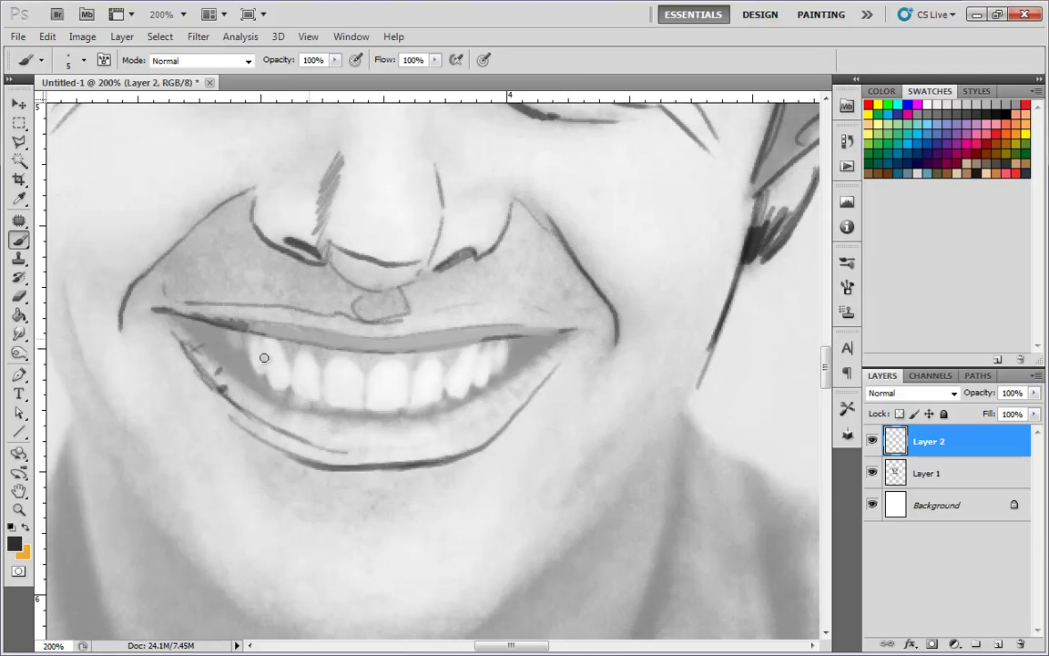
pyautogui.moveTo(537, 377); pyautogui.dragTo(421, 452)
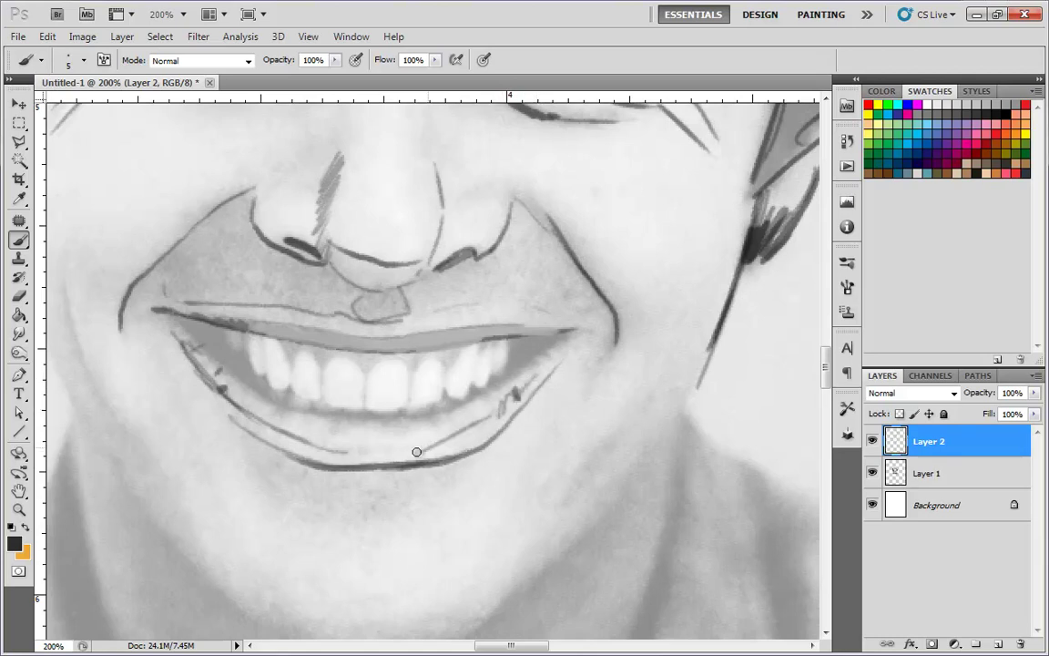
# - Draw the chin folds below the lower lip and the crease lines on the left-hand cheek
pyautogui.moveTo(232, 417); pyautogui.dragTo(294, 517)
pyautogui.moveTo(470, 466)
pyautogui.mouseDown()
pyautogui.moveTo(418, 520)
pyautogui.moveTo(378, 522)
pyautogui.mouseUp()
pyautogui.moveTo(180, 426); pyautogui.dragTo(211, 497)
pyautogui.moveTo(191, 431); pyautogui.dragTo(213, 483)
pyautogui.press('space')
pyautogui.moveTo(162, 386); pyautogui.dragTo(282, 360)
pyautogui.moveTo(183, 260)
pyautogui.mouseDown()
pyautogui.moveTo(189, 299)
pyautogui.moveTo(247, 404)
pyautogui.mouseUp()
pyautogui.hotkey('ctrl', 'z')
pyautogui.moveTo(172, 255); pyautogui.dragTo(208, 353)
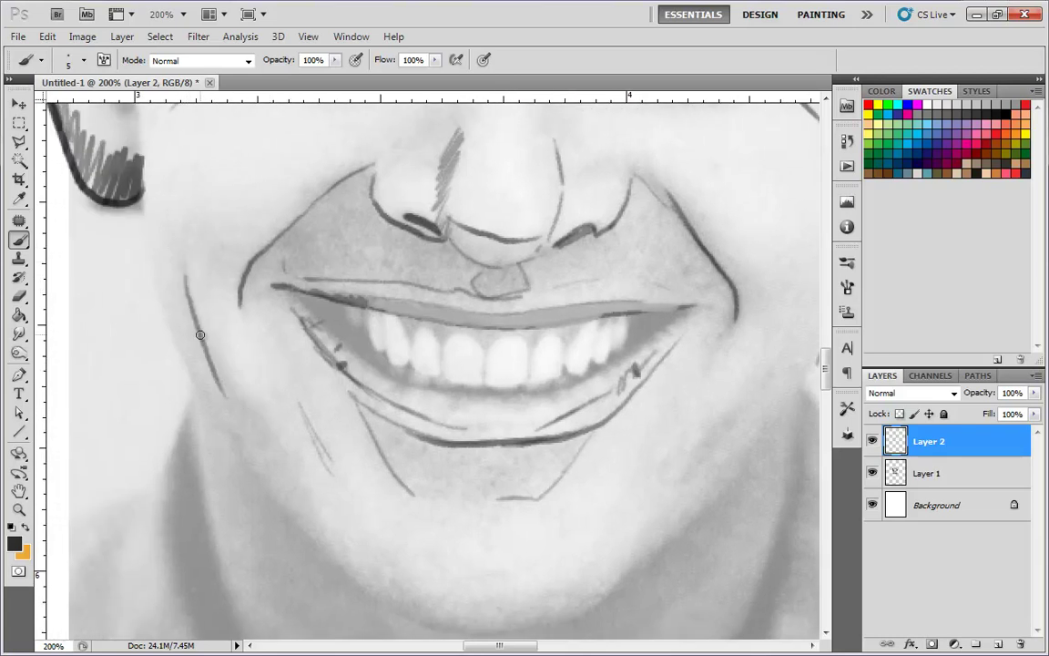
pyautogui.hotkey('ctrl', '-')
pyautogui.hotkey('ctrl', '-')
pyautogui.hotkey('ctrl', '-')
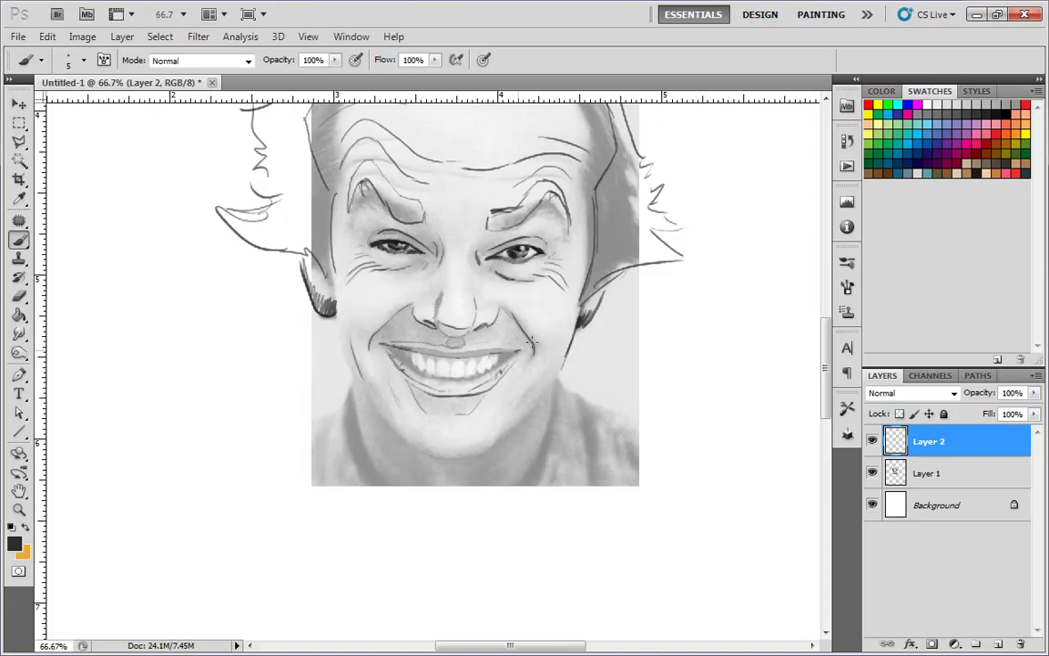
pyautogui.moveTo(388, 343)
pyautogui.mouseDown()
pyautogui.moveTo(362, 326)
pyautogui.moveTo(342, 369)
pyautogui.moveTo(388, 421)
pyautogui.mouseUp()
pyautogui.moveTo(578, 312); pyautogui.dragTo(526, 407)
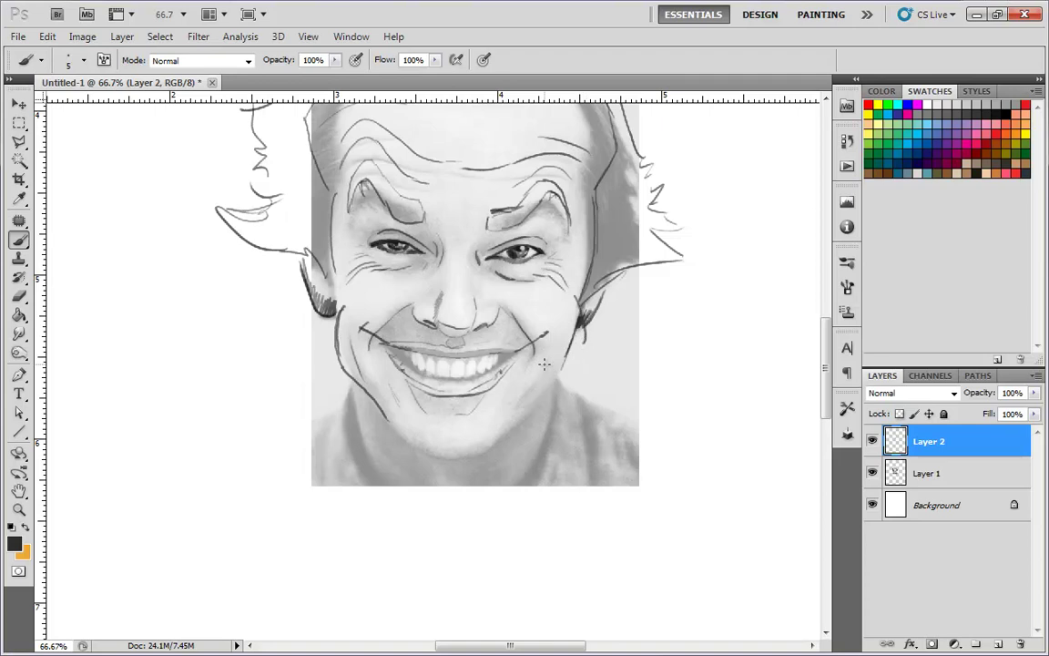
pyautogui.hotkey('ctrl', 'alt', 'z')
pyautogui.hotkey('ctrl', 'alt', 'z')
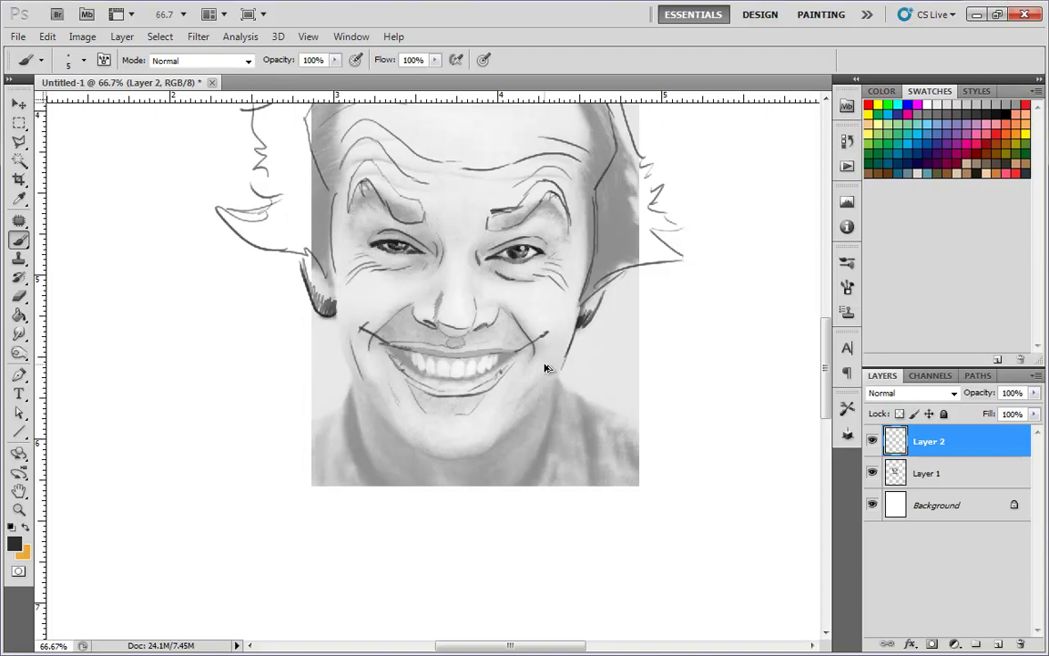
pyautogui.hotkey('ctrl', 'alt', 'z')
# - Erase the left-hand cheek crease and lower smile fold, and redraw the fold and mouth corner stretched farther outward
pyautogui.hotkey('ctrl', '+')
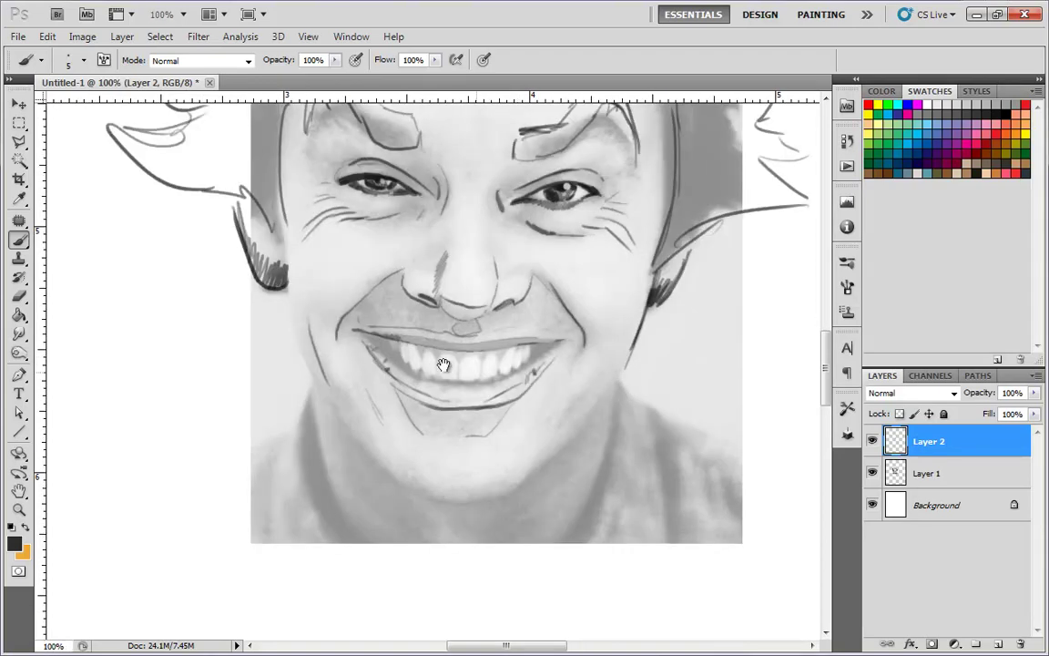
pyautogui.moveTo(484, 376); pyautogui.dragTo(503, 399)
pyautogui.press('e')
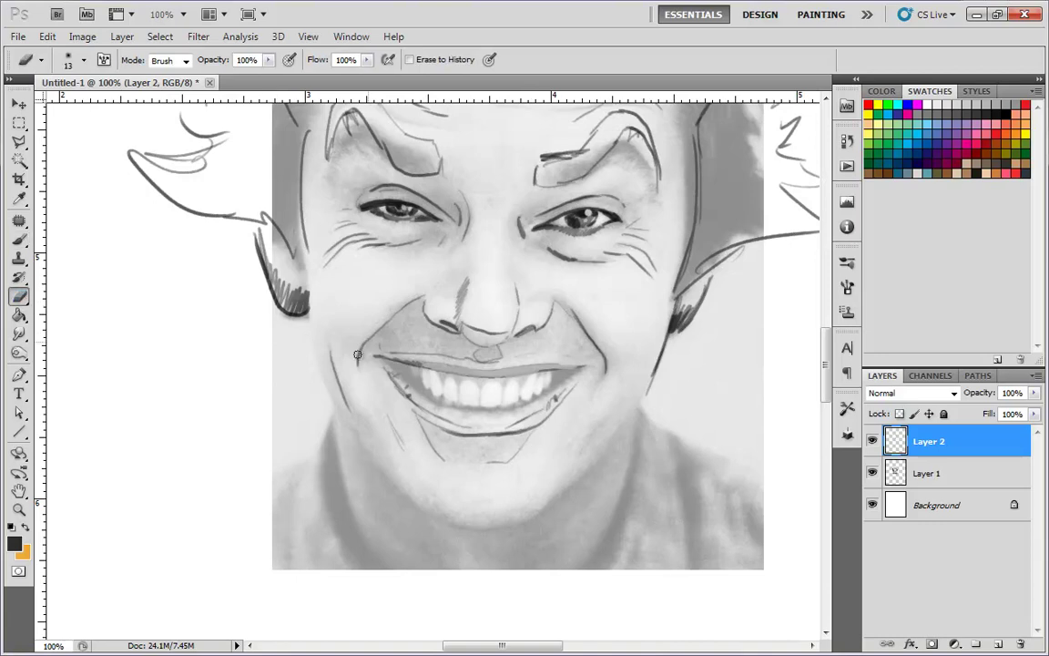
pyautogui.moveTo(349, 414); pyautogui.dragTo(323, 342)
pyautogui.press('b')
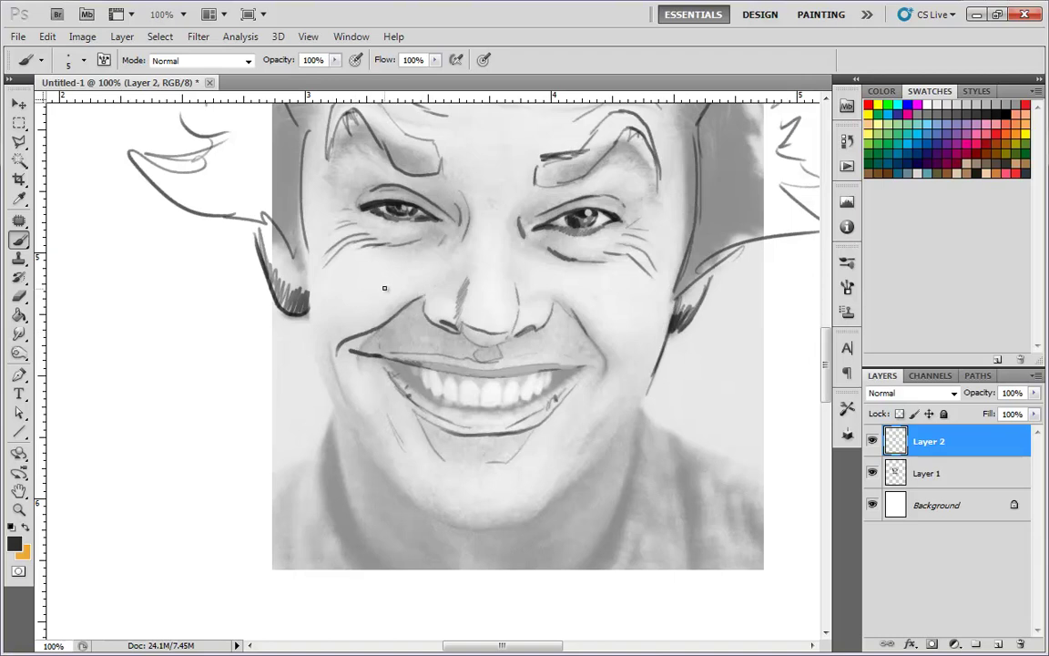
# - Redraw the left-hand cheek crease and draw the jawline from the ear down towards the chin
pyautogui.moveTo(339, 348); pyautogui.dragTo(339, 366)
pyautogui.hotkey('ctrl', 'z')
pyautogui.hotkey('ctrl', 'z')
pyautogui.moveTo(322, 359)
pyautogui.mouseDown()
pyautogui.moveTo(308, 311)
pyautogui.moveTo(305, 359)
pyautogui.moveTo(344, 430)
pyautogui.moveTo(329, 411)
pyautogui.moveTo(410, 502)
pyautogui.mouseUp()
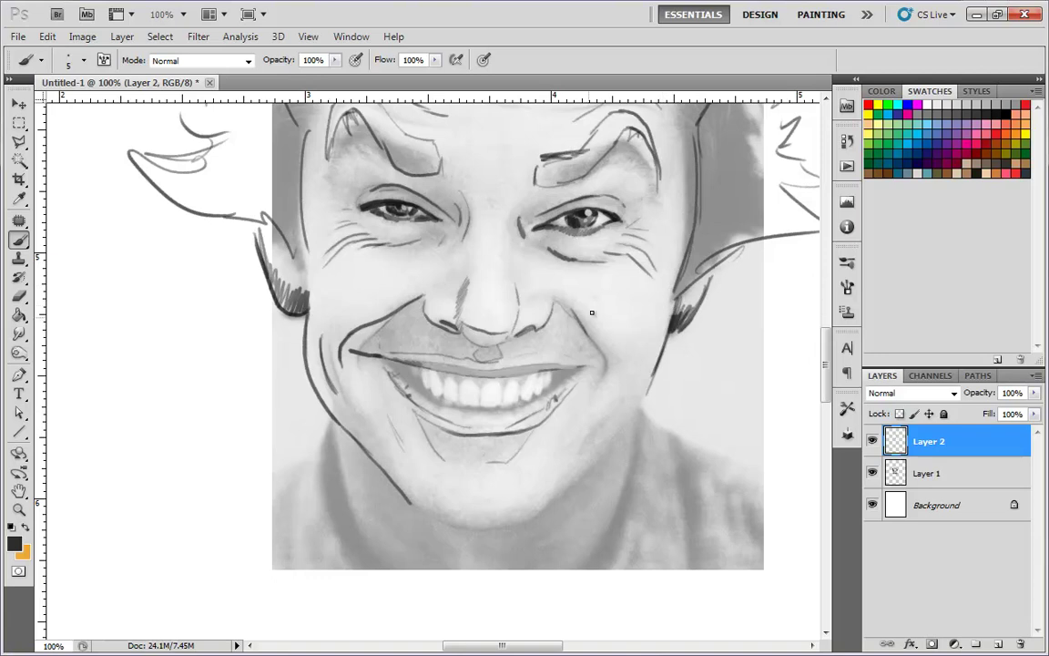
# - Extend the right-hand mouth corner and smile fold outward, and add crease lines on that cheek
pyautogui.moveTo(582, 367); pyautogui.dragTo(616, 360)
pyautogui.moveTo(623, 397); pyautogui.dragTo(588, 436)
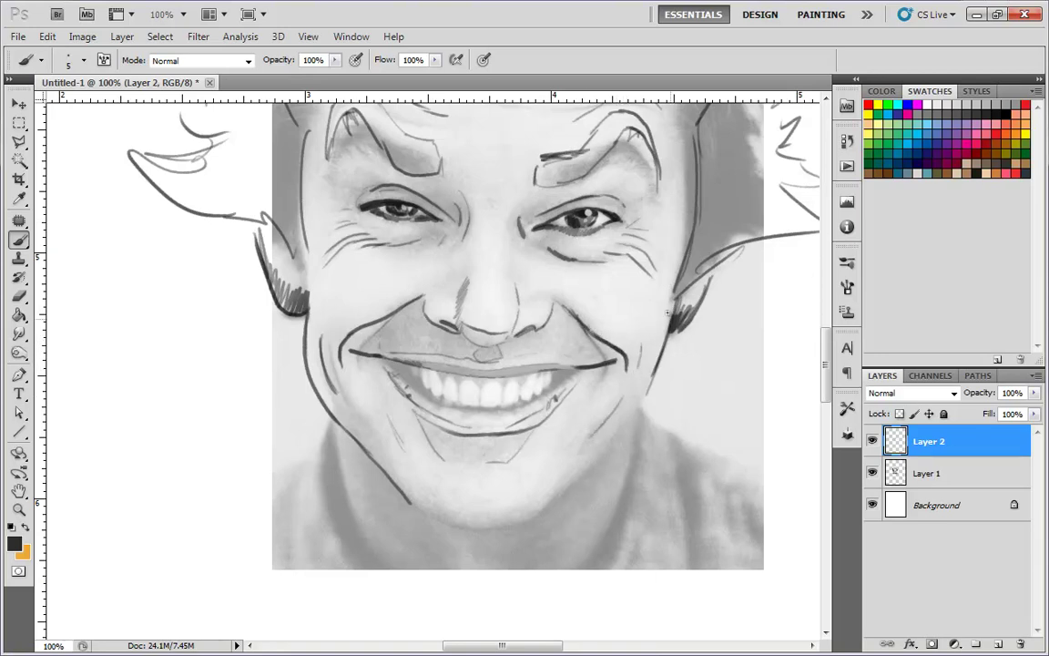
# - Draw the right-hand jawline, join both sides across the chin, and add a neck line on each side
pyautogui.keyDown('alt'); pyautogui.click(652, 381); pyautogui.keyUp('alt')
pyautogui.moveTo(652, 381)
pyautogui.mouseDown()
pyautogui.moveTo(663, 352)
pyautogui.moveTo(635, 432)
pyautogui.moveTo(597, 467)
pyautogui.mouseUp()
pyautogui.keyDown('alt'); pyautogui.click(672, 338); pyautogui.keyUp('alt')
pyautogui.hotkey('ctrl', 'alt', 'z')
pyautogui.hotkey('ctrl', 'alt', 'z')
pyautogui.moveTo(666, 395); pyautogui.dragTo(561, 499)
pyautogui.moveTo(411, 499); pyautogui.dragTo(444, 523)
pyautogui.moveTo(546, 506)
pyautogui.mouseDown()
pyautogui.moveTo(478, 526)
pyautogui.moveTo(429, 519)
pyautogui.mouseUp()
pyautogui.moveTo(335, 428); pyautogui.dragTo(345, 479)
pyautogui.moveTo(630, 428); pyautogui.dragTo(624, 479)
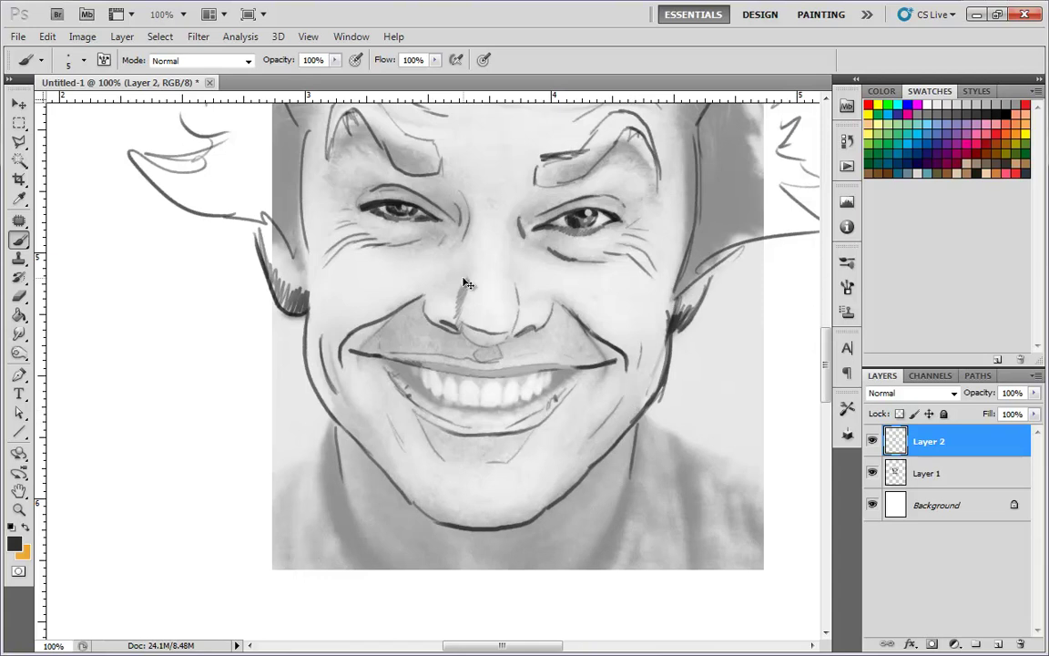
# - Draw the gum line above the upper teeth and outline the individual teeth
pyautogui.hotkey('ctrl', '+')
pyautogui.hotkey('ctrl', '+')
pyautogui.moveTo(574, 417)
pyautogui.mouseDown()
pyautogui.moveTo(524, 398)
pyautogui.moveTo(466, 398)
pyautogui.mouseUp()
pyautogui.moveTo(585, 402); pyautogui.dragTo(505, 377)
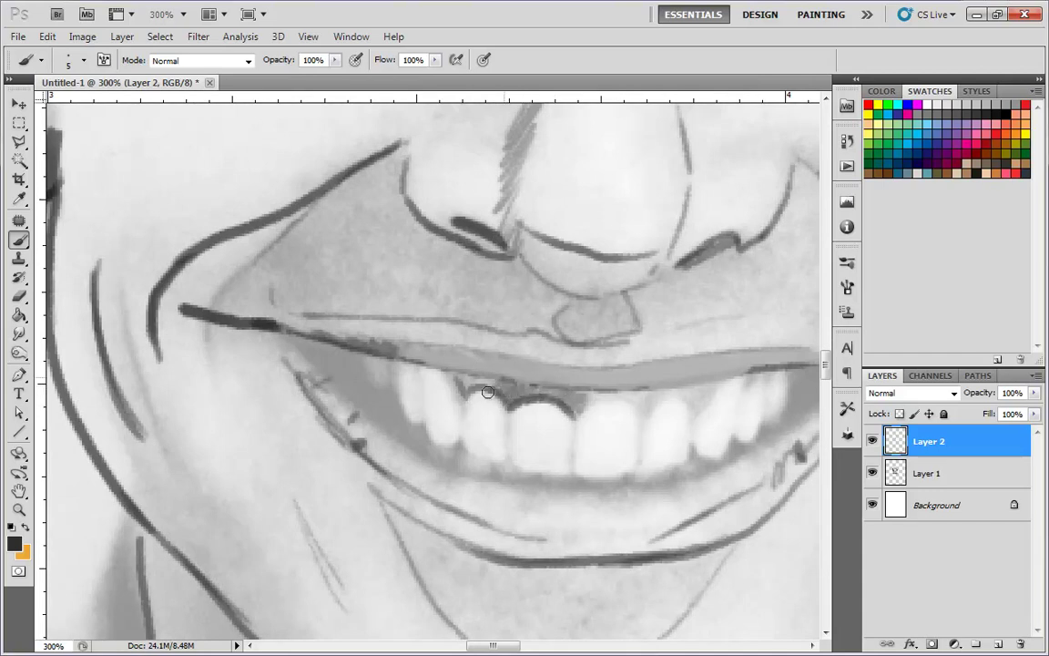
pyautogui.moveTo(642, 413)
pyautogui.mouseDown()
pyautogui.moveTo(626, 388)
pyautogui.moveTo(693, 409)
pyautogui.moveTo(702, 381)
pyautogui.moveTo(647, 392)
pyautogui.moveTo(742, 387)
pyautogui.moveTo(765, 358)
pyautogui.mouseUp()
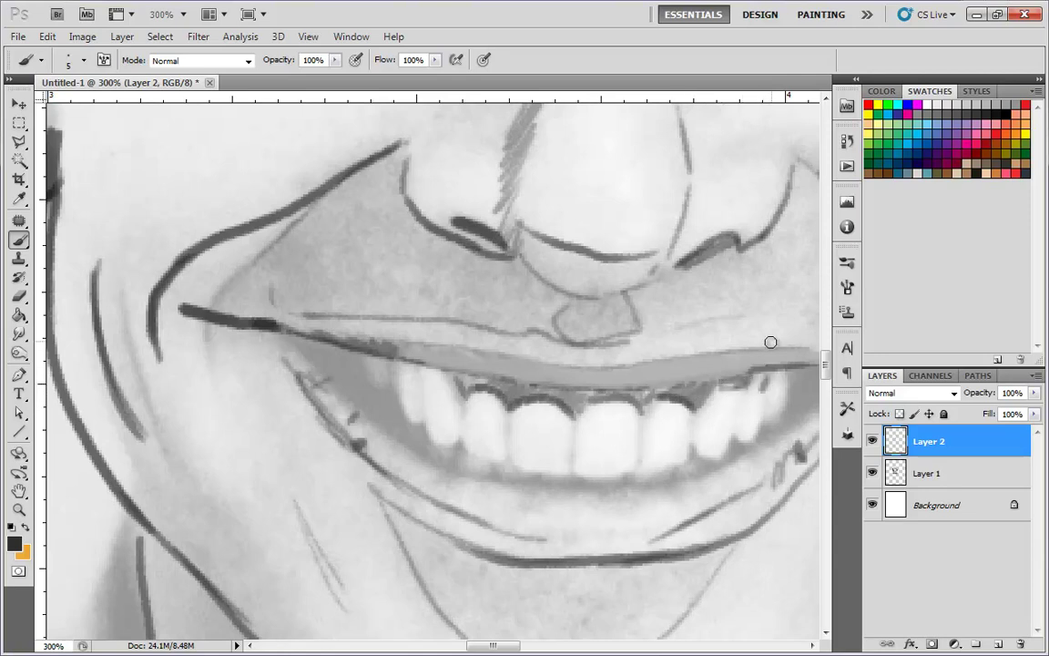
pyautogui.moveTo(419, 368); pyautogui.dragTo(422, 421)
pyautogui.moveTo(361, 358)
pyautogui.mouseDown()
pyautogui.moveTo(375, 380)
pyautogui.moveTo(397, 388)
pyautogui.moveTo(396, 376)
pyautogui.moveTo(415, 419)
pyautogui.mouseUp()
pyautogui.moveTo(392, 372)
pyautogui.mouseDown()
pyautogui.moveTo(413, 422)
pyautogui.moveTo(449, 443)
pyautogui.moveTo(517, 467)
pyautogui.moveTo(623, 479)
pyautogui.moveTo(641, 450)
pyautogui.moveTo(637, 477)
pyautogui.mouseUp()
pyautogui.moveTo(691, 454)
pyautogui.mouseDown()
pyautogui.moveTo(671, 467)
pyautogui.moveTo(687, 460)
pyautogui.mouseUp()
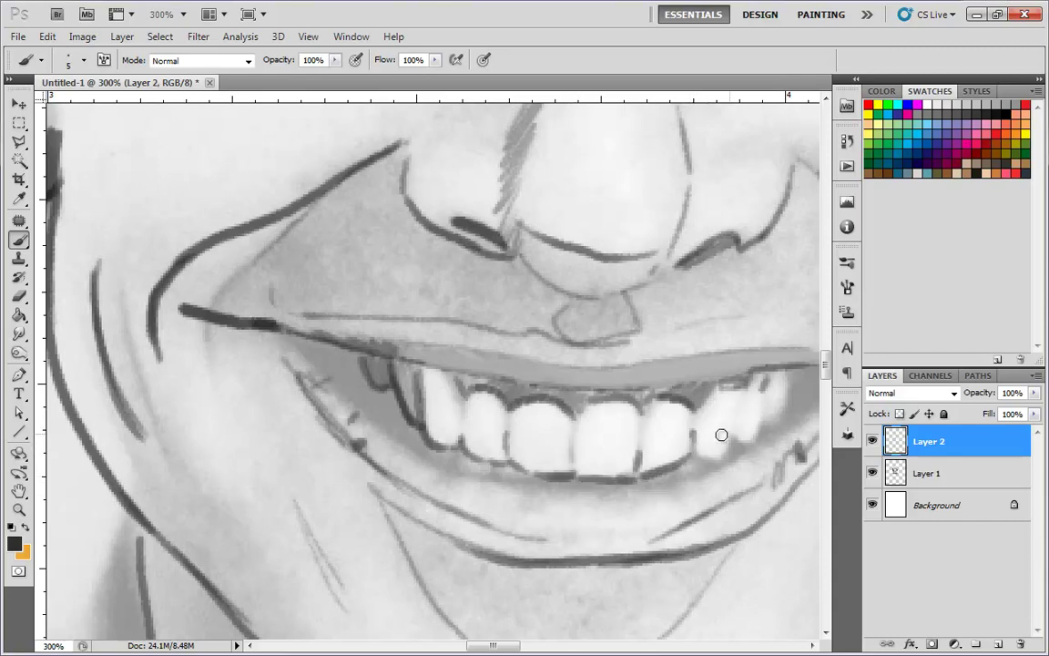
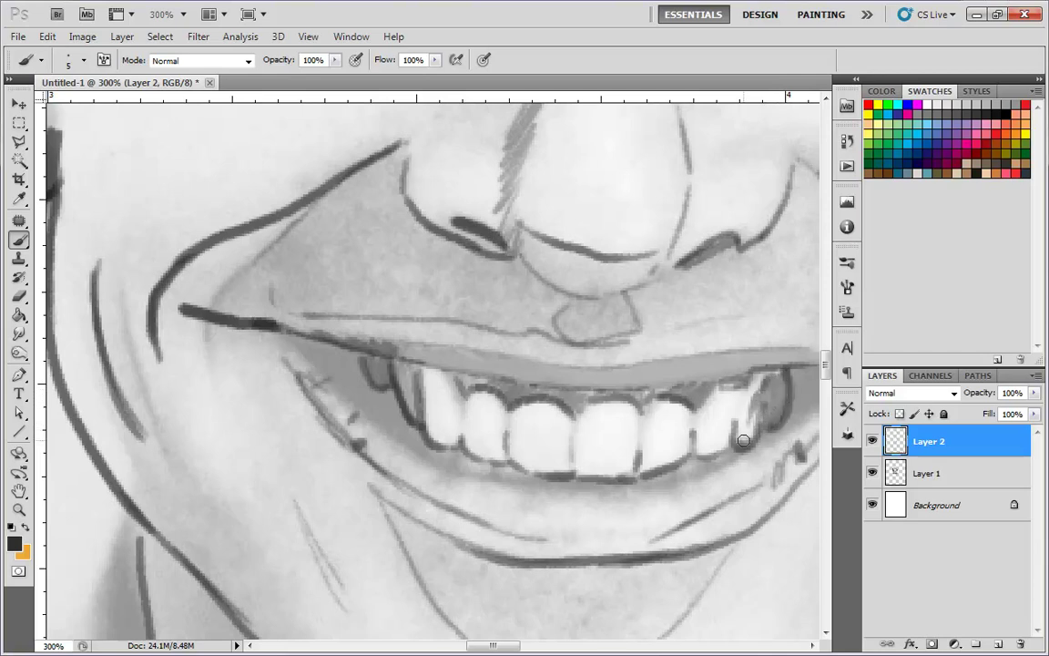
# - Fill the mouth corners and the gap between the teeth and lower lip with solid dark strokes
pyautogui.moveTo(315, 351)
pyautogui.mouseDown()
pyautogui.moveTo(344, 393)
pyautogui.moveTo(306, 341)
pyautogui.moveTo(352, 359)
pyautogui.moveTo(342, 359)
pyautogui.moveTo(386, 418)
pyautogui.moveTo(355, 389)
pyautogui.moveTo(369, 413)
pyautogui.moveTo(322, 347)
pyautogui.moveTo(402, 421)
pyautogui.moveTo(390, 393)
pyautogui.moveTo(429, 458)
pyautogui.moveTo(382, 410)
pyautogui.moveTo(473, 470)
pyautogui.moveTo(707, 496)
pyautogui.moveTo(495, 486)
pyautogui.moveTo(566, 485)
pyautogui.mouseUp()
pyautogui.rightClick(521, 431)
pyautogui.click(728, 531)
pyautogui.rightClick(536, 478)
pyautogui.click(793, 531)
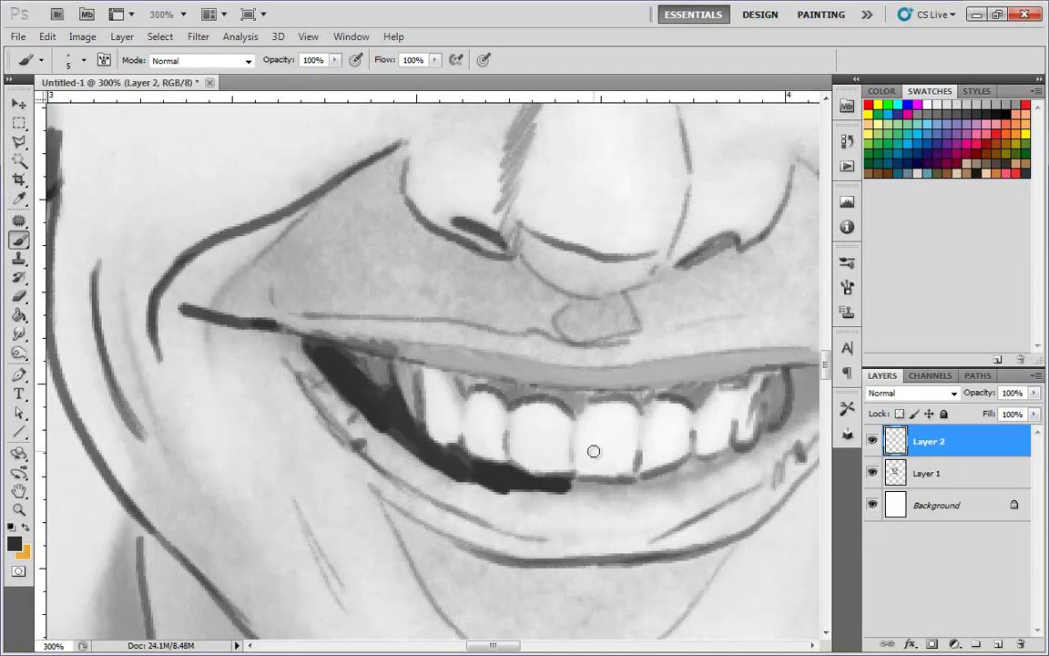
pyautogui.moveTo(786, 441)
pyautogui.mouseDown()
pyautogui.moveTo(684, 455)
pyautogui.moveTo(568, 493)
pyautogui.moveTo(485, 502)
pyautogui.moveTo(536, 508)
pyautogui.moveTo(666, 471)
pyautogui.moveTo(635, 476)
pyautogui.mouseUp()
pyautogui.moveTo(775, 382)
pyautogui.mouseDown()
pyautogui.moveTo(672, 439)
pyautogui.moveTo(633, 489)
pyautogui.mouseUp()
# - Hide the photo on Layer 1 to review the line sketch on its own
pyautogui.hotkey('ctrl', '-')
pyautogui.hotkey('ctrl', '-')
pyautogui.hotkey('ctrl', '-')
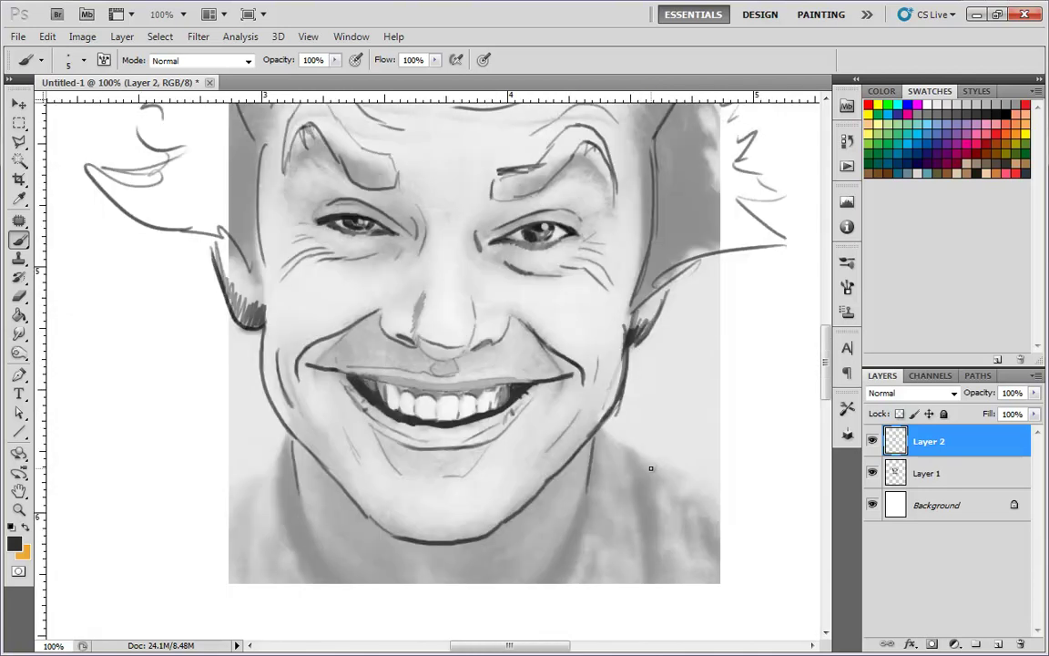
pyautogui.moveTo(652, 330)
pyautogui.mouseDown()
pyautogui.moveTo(668, 450)
pyautogui.moveTo(658, 453)
pyautogui.mouseUp()
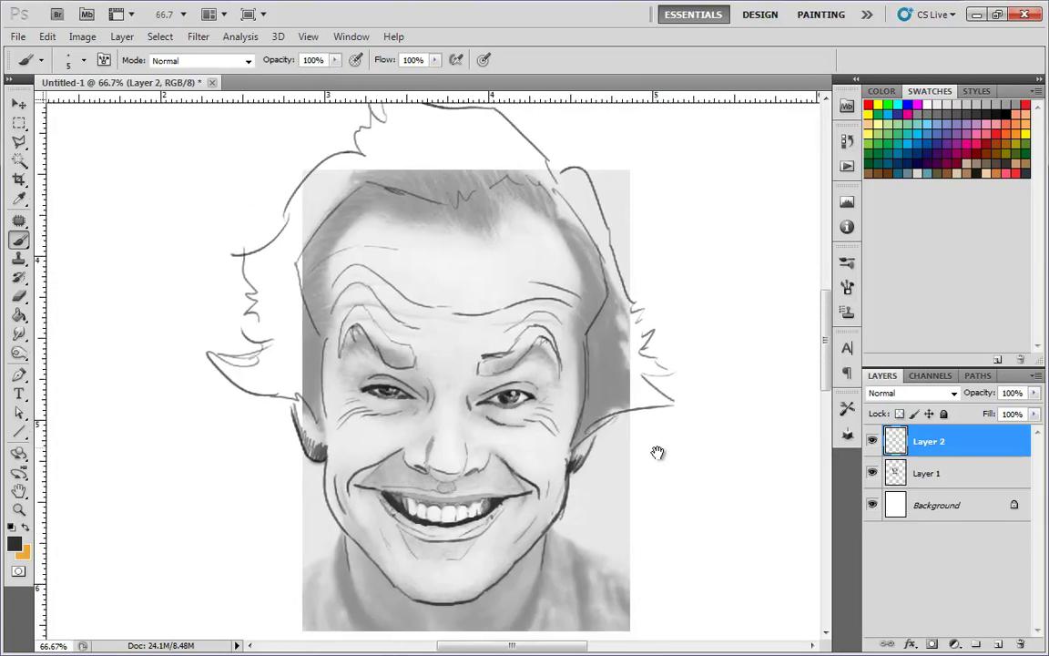
pyautogui.click(873, 473)
pyautogui.hotkey('ctrl', '-')
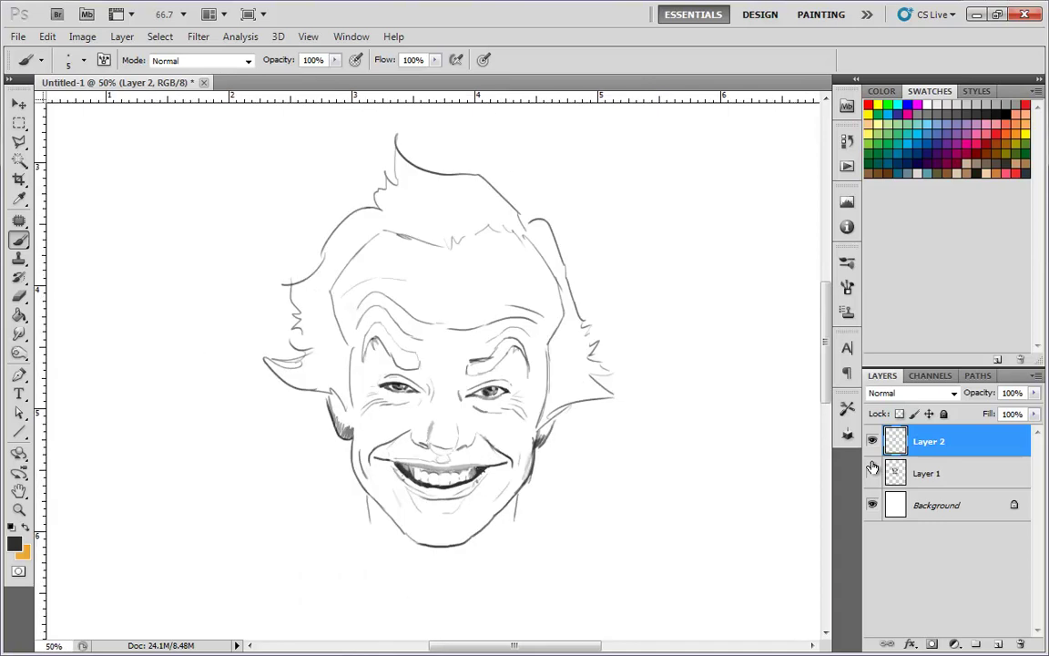
pyautogui.hotkey('ctrl', '-')
pyautogui.hotkey('ctrl', '+')
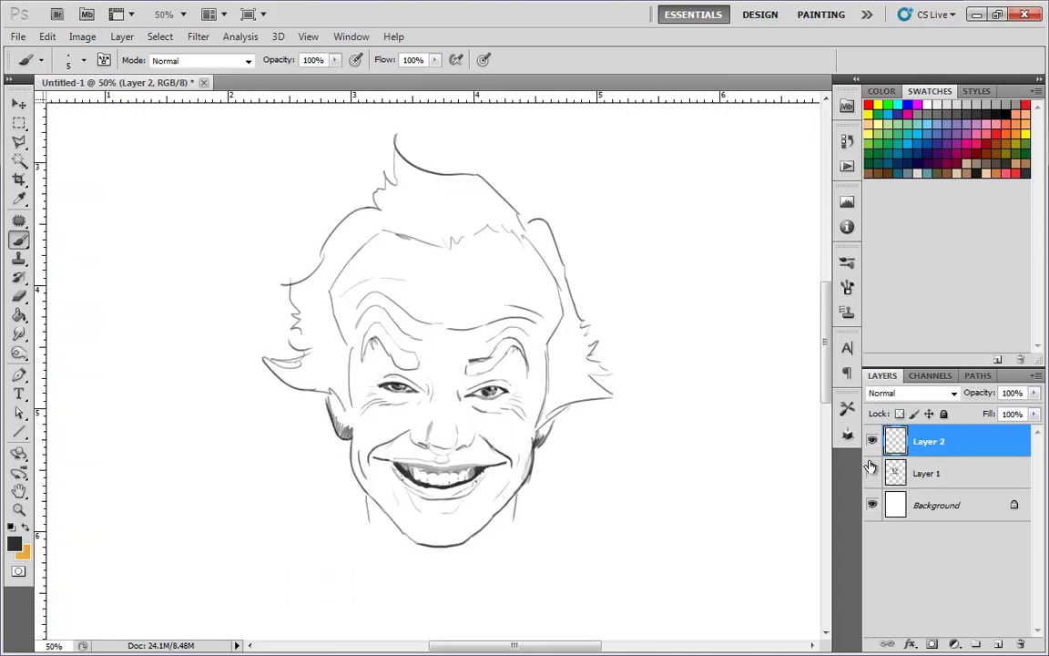
# - Darken the lower edge of the upper lip with a thin dark stroke above the teeth
pyautogui.hotkey('ctrl', '+')
pyautogui.hotkey('ctrl', '+')
pyautogui.moveTo(571, 493); pyautogui.dragTo(480, 219)
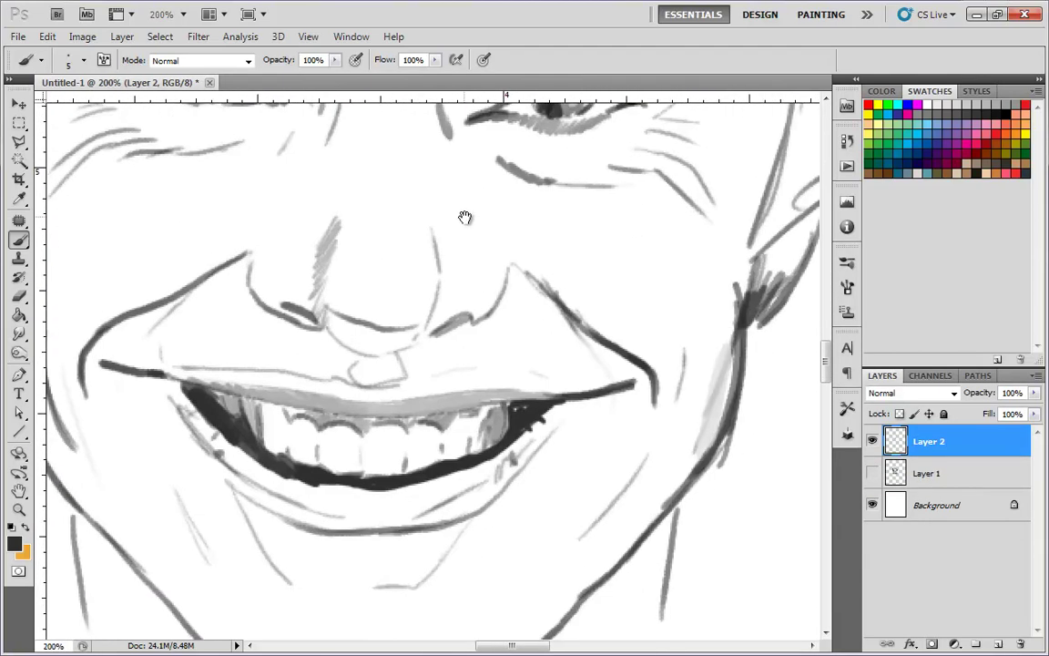
pyautogui.moveTo(217, 388); pyautogui.dragTo(303, 411)
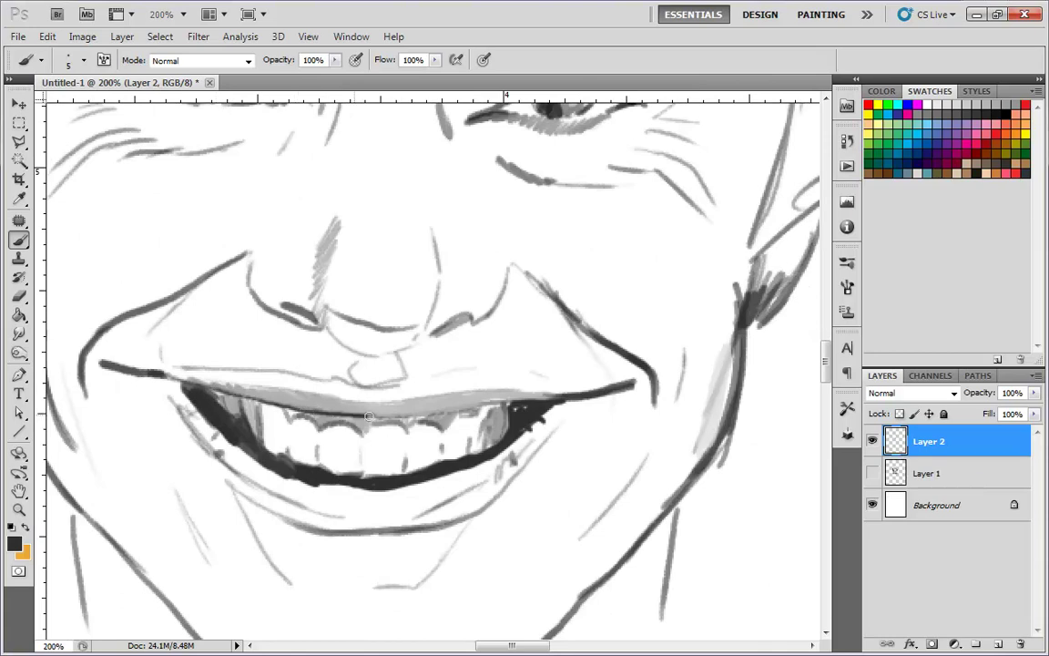
pyautogui.hotkey('ctrl', '0')
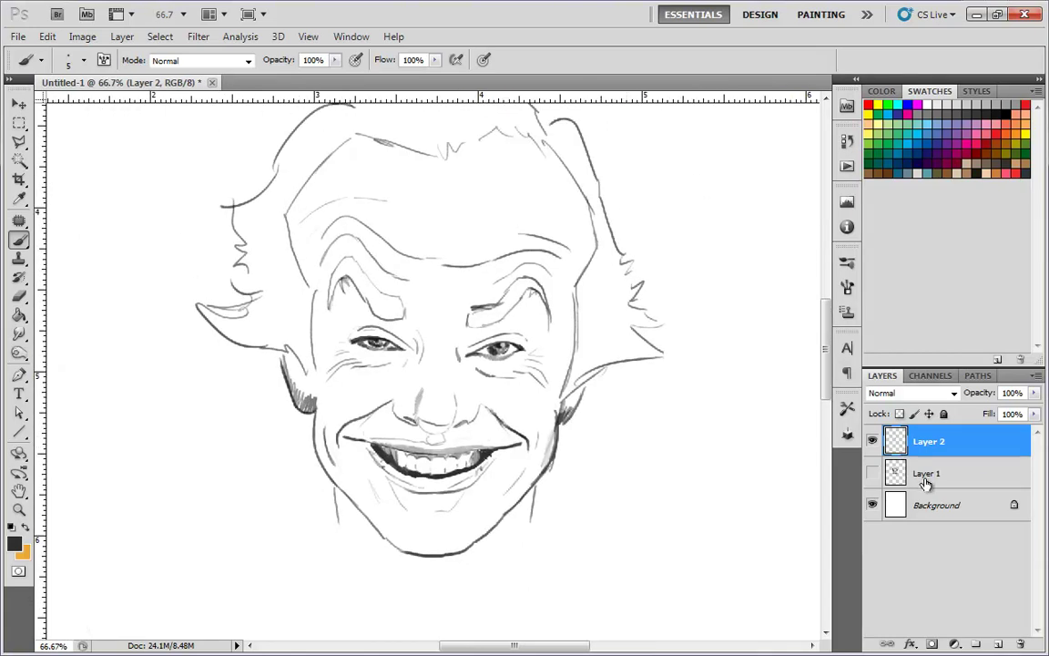
# - Add a new layer between the sketch and the photo, and show the photo on Layer 1 again
pyautogui.click(936, 474)
pyautogui.click(999, 646)
pyautogui.click(873, 505)
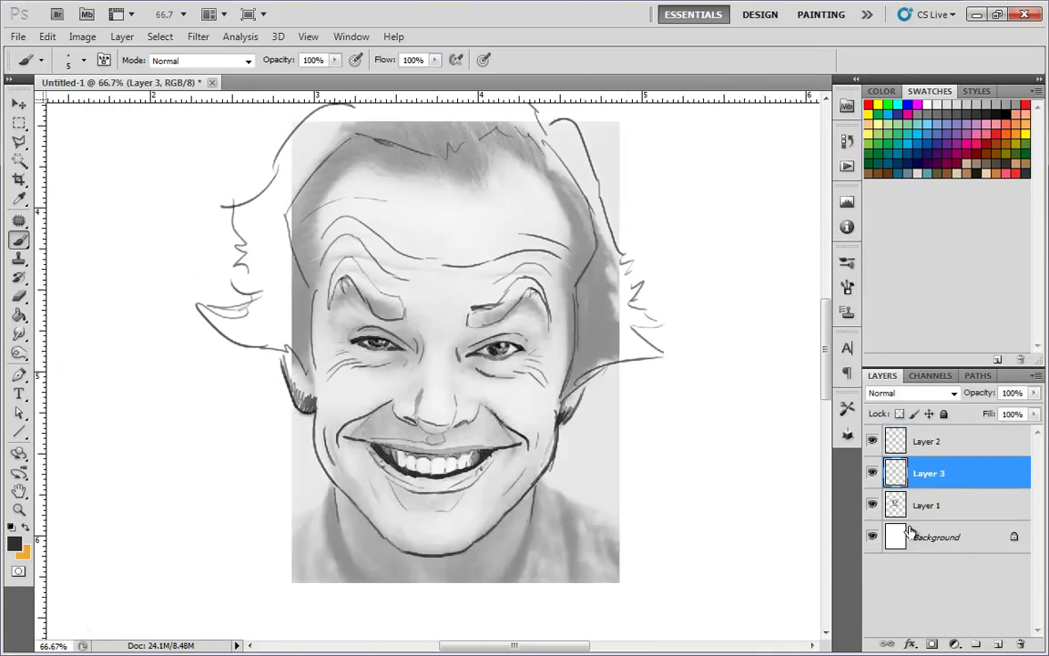
# - Sample the grey above the upper lip, choose a darker grey as foreground colour, and fill the philtrum with it
pyautogui.hotkey('ctrl', '+')
pyautogui.moveTo(472, 459); pyautogui.dragTo(476, 432)
pyautogui.keyDown('alt'); pyautogui.click(355, 421); pyautogui.keyUp('alt')
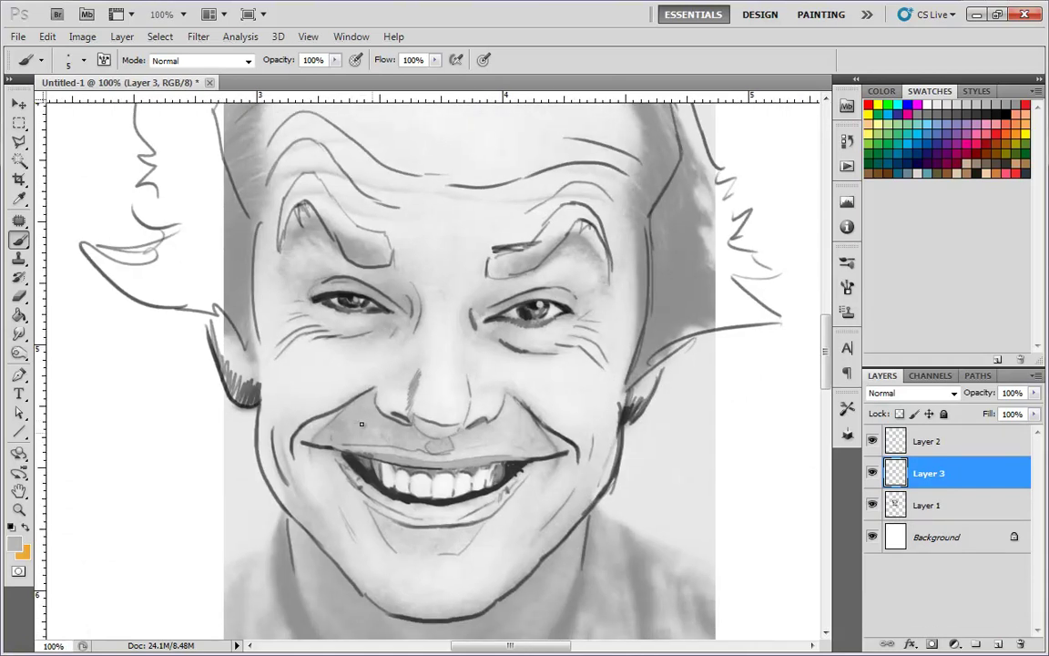
pyautogui.click(14, 543)
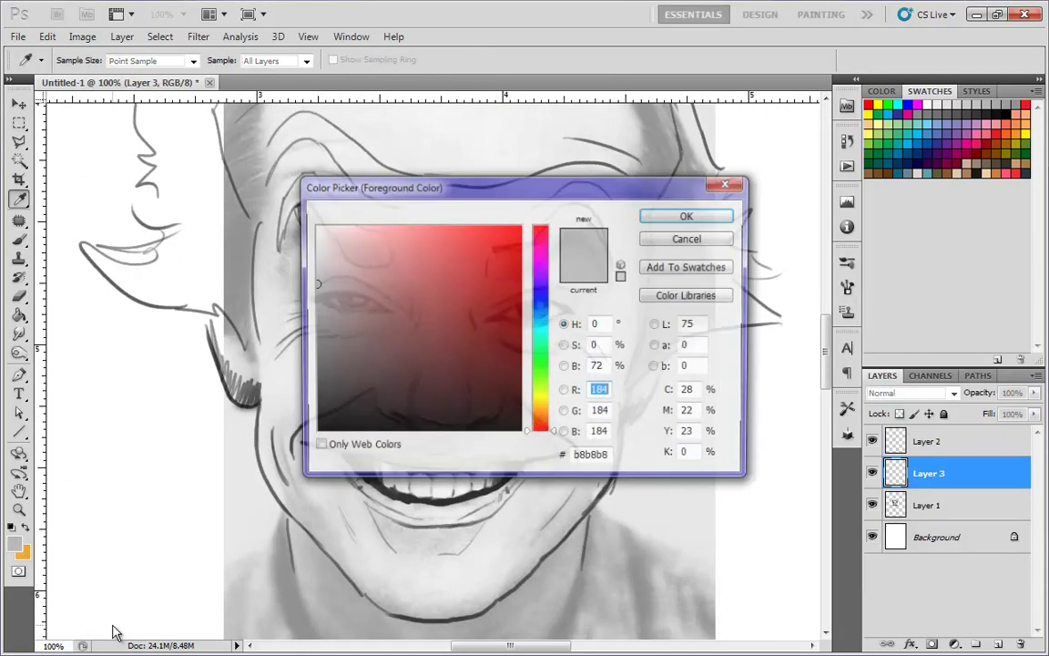
pyautogui.click(277, 288)
pyautogui.click(690, 215)
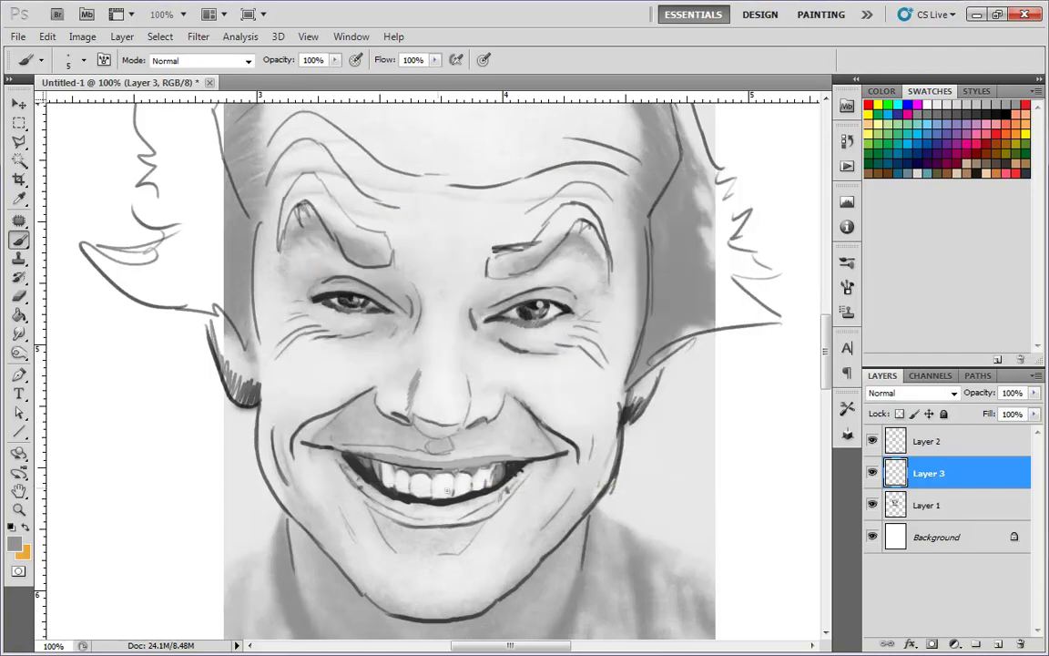
pyautogui.hotkey('ctrl', '+')
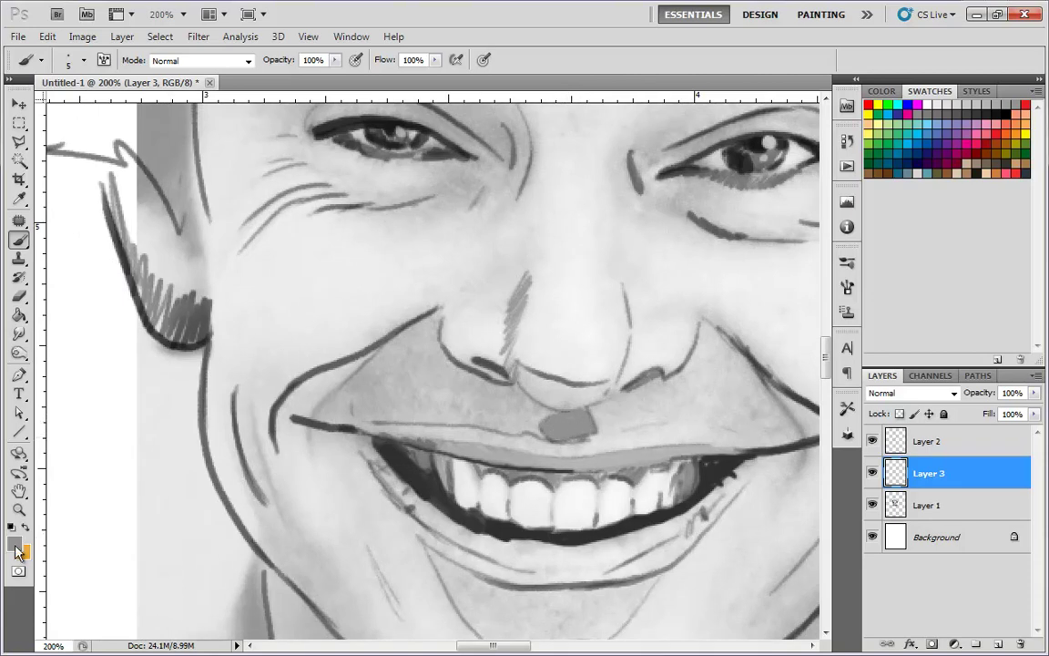
# - Choose a darker grey as foreground colour and shade the underside of the nose tip and the left side of the nose
pyautogui.click(20, 551)
pyautogui.click(313, 353)
pyautogui.click(689, 215)
pyautogui.rightClick(596, 429)
pyautogui.click(671, 493)
pyautogui.click(586, 421)
pyautogui.moveTo(599, 398)
pyautogui.mouseDown()
pyautogui.moveTo(587, 403)
pyautogui.moveTo(583, 386)
pyautogui.moveTo(542, 404)
pyautogui.mouseUp()
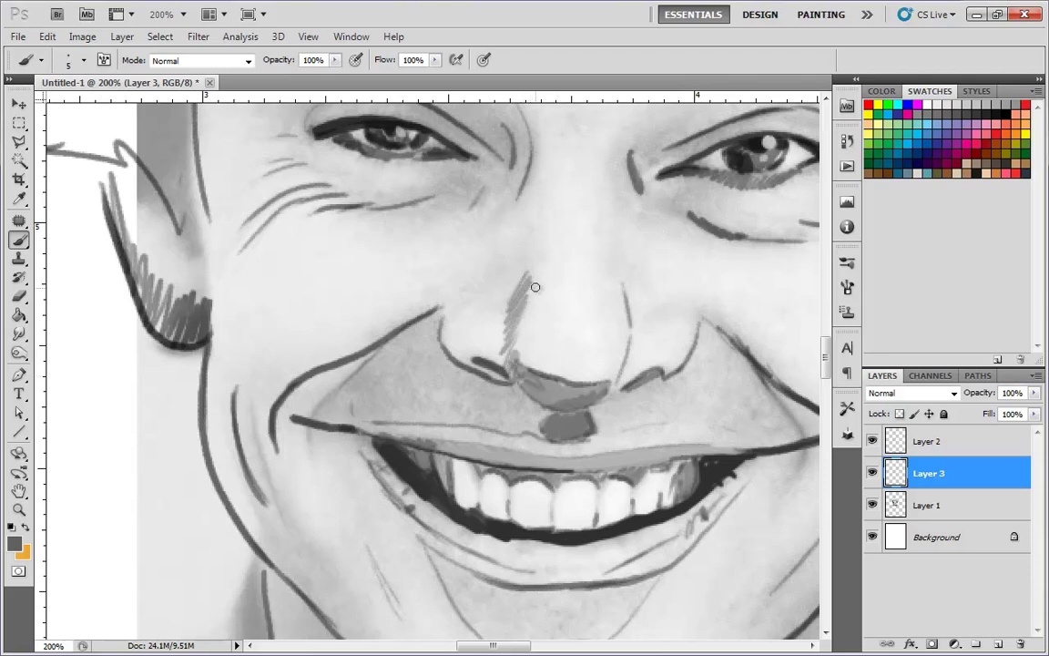
pyautogui.moveTo(506, 307)
pyautogui.mouseDown()
pyautogui.moveTo(534, 249)
pyautogui.moveTo(500, 307)
pyautogui.moveTo(460, 273)
pyautogui.moveTo(469, 301)
pyautogui.moveTo(448, 309)
pyautogui.mouseUp()
# - Hatch grey shading beneath the left eye and around its outer corner up towards the eyebrow
pyautogui.press('space')
pyautogui.moveTo(533, 149); pyautogui.dragTo(503, 269)
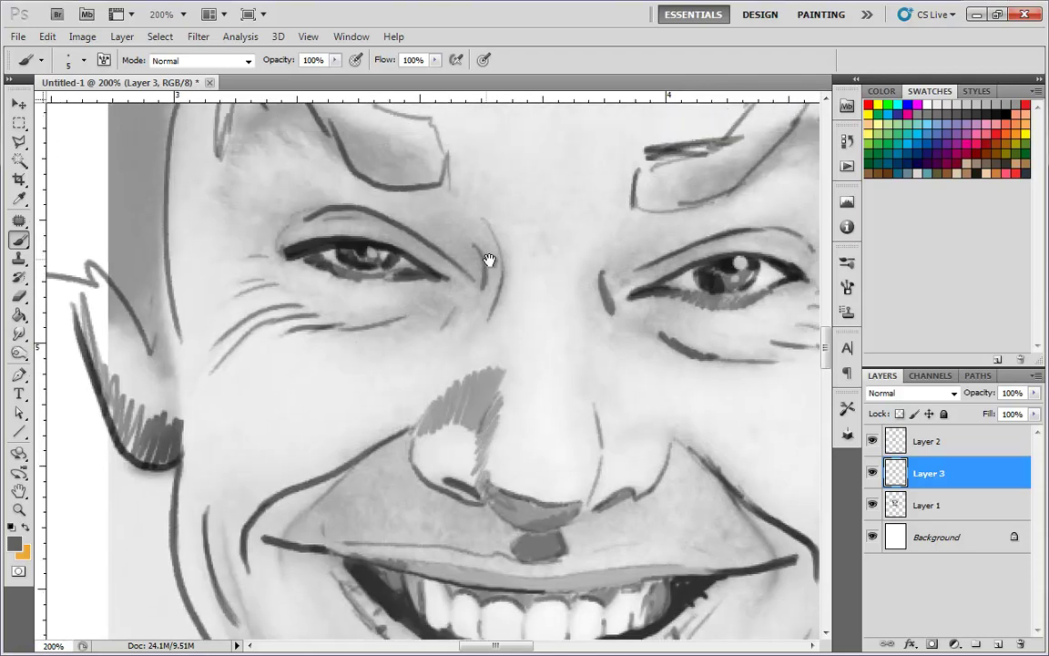
pyautogui.moveTo(445, 311)
pyautogui.mouseDown()
pyautogui.moveTo(412, 293)
pyautogui.moveTo(359, 310)
pyautogui.moveTo(300, 287)
pyautogui.mouseUp()
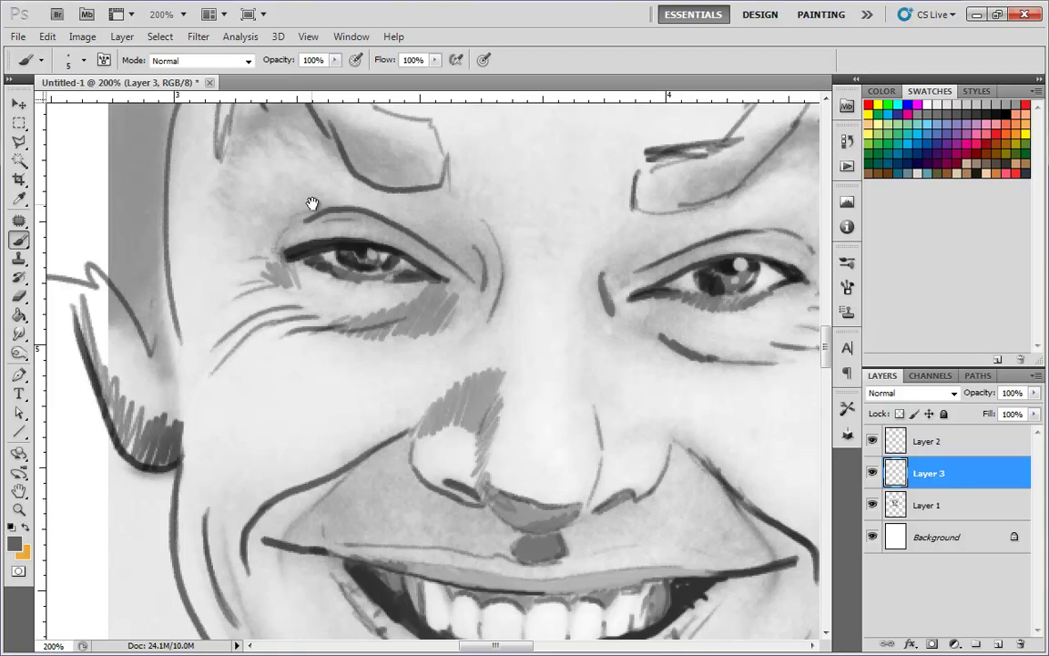
pyautogui.moveTo(316, 210); pyautogui.dragTo(338, 265)
pyautogui.moveTo(263, 280)
pyautogui.mouseDown()
pyautogui.moveTo(266, 241)
pyautogui.moveTo(348, 255)
pyautogui.moveTo(290, 232)
pyautogui.moveTo(233, 269)
pyautogui.moveTo(244, 226)
pyautogui.mouseUp()
pyautogui.moveTo(291, 162)
pyautogui.mouseDown()
pyautogui.moveTo(272, 123)
pyautogui.moveTo(271, 206)
pyautogui.mouseUp()
# - Sample a near-black tone and fill the whole left eyebrow with it, from the outer tail over the peak to the inner end
pyautogui.keyDown('alt'); pyautogui.click(368, 402); pyautogui.keyUp('alt')
pyautogui.moveTo(326, 271)
pyautogui.mouseDown()
pyautogui.moveTo(371, 337)
pyautogui.moveTo(375, 316)
pyautogui.moveTo(440, 304)
pyautogui.moveTo(337, 278)
pyautogui.moveTo(365, 314)
pyautogui.moveTo(385, 282)
pyautogui.moveTo(410, 285)
pyautogui.mouseUp()
pyautogui.moveTo(236, 271)
pyautogui.mouseDown()
pyautogui.moveTo(223, 307)
pyautogui.moveTo(235, 235)
pyautogui.moveTo(265, 188)
pyautogui.moveTo(236, 228)
pyautogui.moveTo(271, 193)
pyautogui.moveTo(259, 216)
pyautogui.moveTo(339, 272)
pyautogui.moveTo(299, 226)
pyautogui.moveTo(272, 236)
pyautogui.moveTo(260, 209)
pyautogui.moveTo(263, 249)
pyautogui.moveTo(261, 214)
pyautogui.moveTo(275, 205)
pyautogui.moveTo(299, 215)
pyautogui.moveTo(307, 227)
pyautogui.moveTo(287, 211)
pyautogui.moveTo(362, 293)
pyautogui.moveTo(348, 252)
pyautogui.mouseUp()
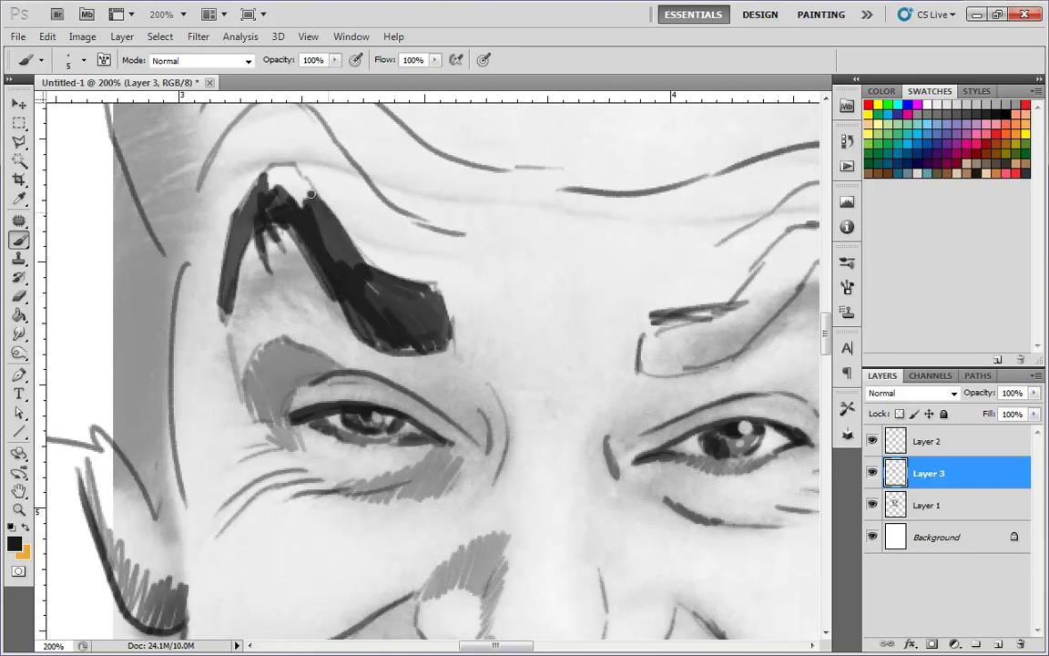
pyautogui.moveTo(291, 171)
pyautogui.mouseDown()
pyautogui.moveTo(306, 194)
pyautogui.moveTo(271, 177)
pyautogui.moveTo(364, 303)
pyautogui.mouseUp()
pyautogui.press('space')
pyautogui.moveTo(545, 400); pyautogui.dragTo(523, 360)
pyautogui.moveTo(278, 189)
pyautogui.mouseDown()
pyautogui.moveTo(319, 245)
pyautogui.moveTo(352, 207)
pyautogui.mouseUp()
# - Hatch dark shading around the left eye's inner corner and fill its upper lid with a sampled mid grey
pyautogui.moveTo(468, 384)
pyautogui.mouseDown()
pyautogui.moveTo(475, 424)
pyautogui.moveTo(471, 350)
pyautogui.moveTo(460, 410)
pyautogui.moveTo(438, 330)
pyautogui.moveTo(430, 399)
pyautogui.moveTo(405, 326)
pyautogui.mouseUp()
pyautogui.moveTo(421, 383)
pyautogui.mouseDown()
pyautogui.moveTo(344, 319)
pyautogui.moveTo(375, 354)
pyautogui.moveTo(314, 319)
pyautogui.moveTo(377, 351)
pyautogui.mouseUp()
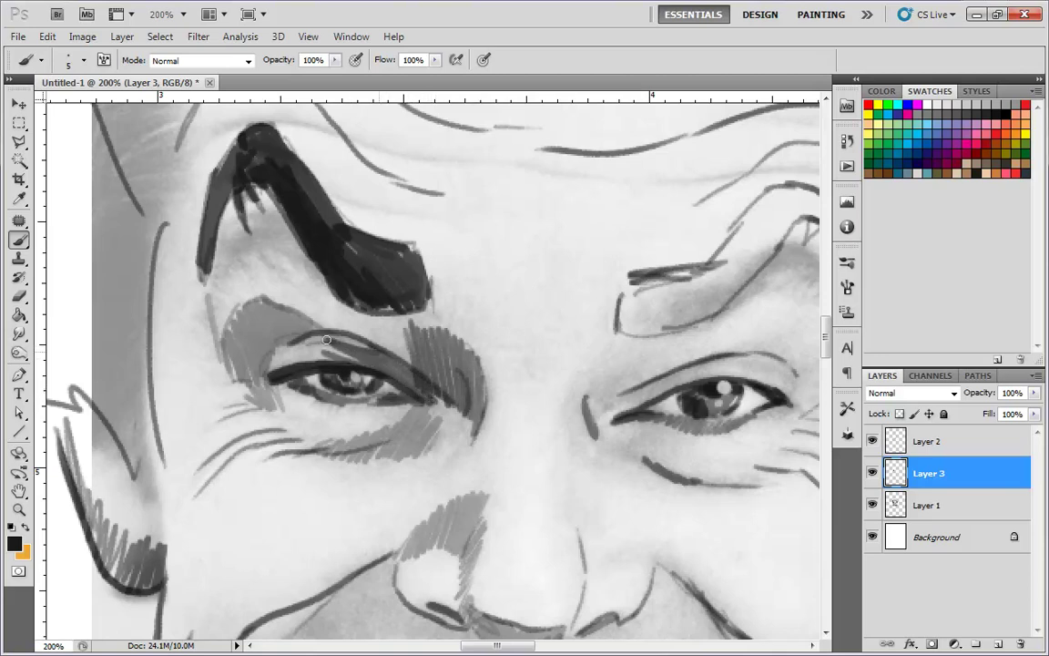
pyautogui.keyDown('alt'); pyautogui.click(270, 337); pyautogui.keyUp('alt')
pyautogui.moveTo(306, 348); pyautogui.dragTo(330, 351)
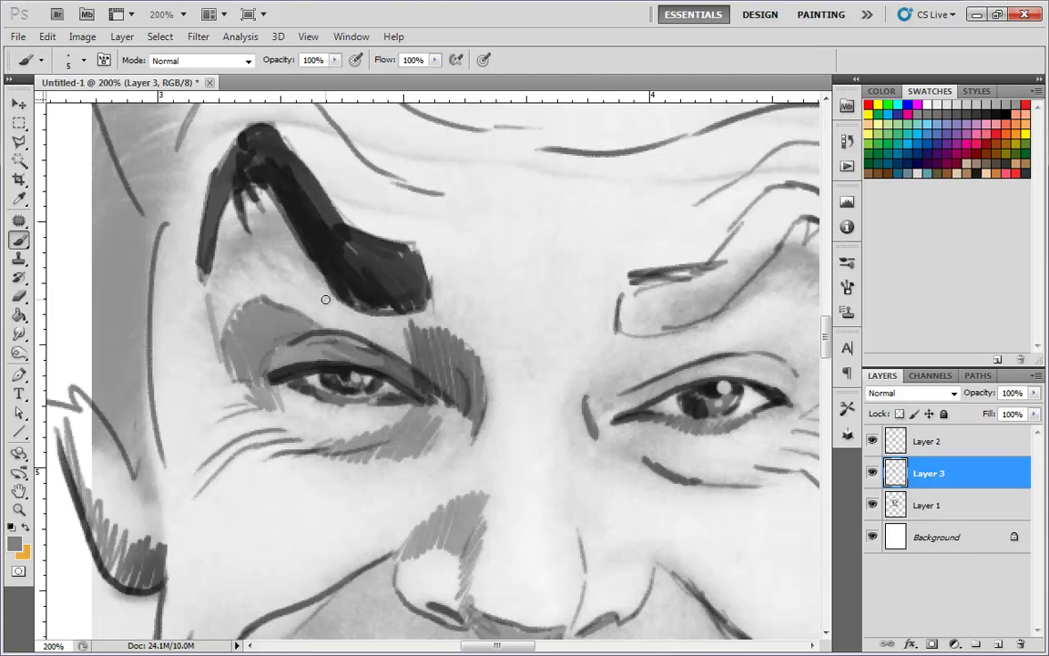
# - Sample a near-black tone, thicken the left eye's lid crease and inner corner, and hatch up to the eyebrow and down the nose
pyautogui.keyDown('alt'); pyautogui.click(358, 363); pyautogui.keyUp('alt')
pyautogui.moveTo(401, 339)
pyautogui.mouseDown()
pyautogui.moveTo(337, 330)
pyautogui.moveTo(286, 342)
pyautogui.moveTo(354, 345)
pyautogui.mouseUp()
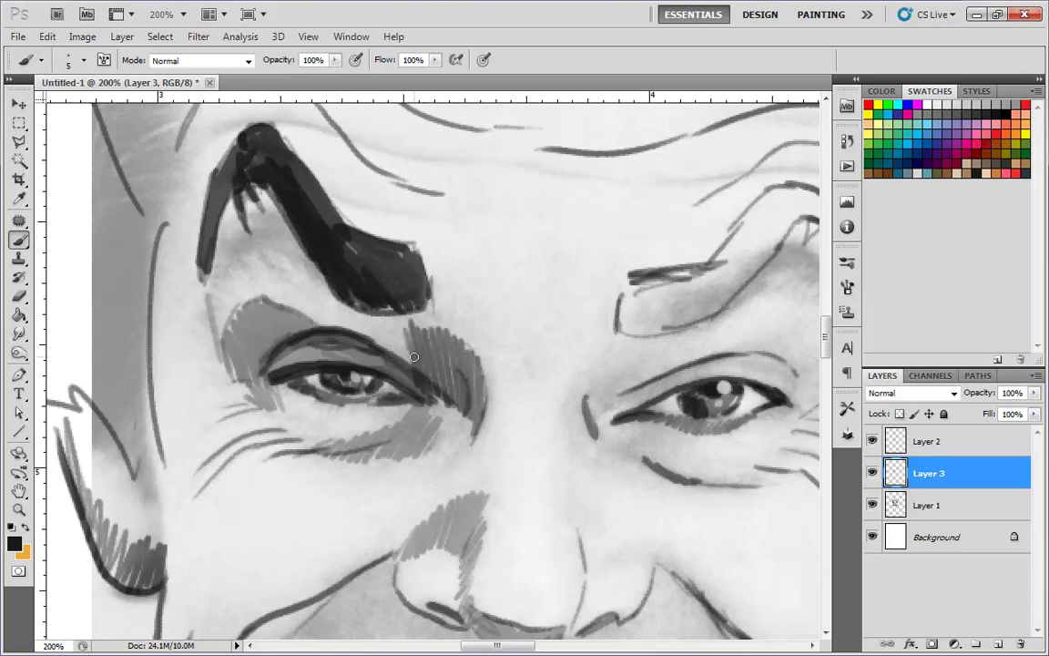
pyautogui.moveTo(423, 363)
pyautogui.mouseDown()
pyautogui.moveTo(418, 311)
pyautogui.moveTo(407, 364)
pyautogui.moveTo(367, 308)
pyautogui.moveTo(372, 346)
pyautogui.moveTo(399, 345)
pyautogui.moveTo(386, 358)
pyautogui.moveTo(417, 337)
pyautogui.moveTo(397, 314)
pyautogui.moveTo(473, 358)
pyautogui.moveTo(457, 310)
pyautogui.moveTo(489, 413)
pyautogui.moveTo(481, 376)
pyautogui.moveTo(464, 386)
pyautogui.moveTo(461, 415)
pyautogui.moveTo(371, 335)
pyautogui.mouseUp()
pyautogui.moveTo(450, 379)
pyautogui.mouseDown()
pyautogui.moveTo(422, 306)
pyautogui.moveTo(392, 315)
pyautogui.mouseUp()
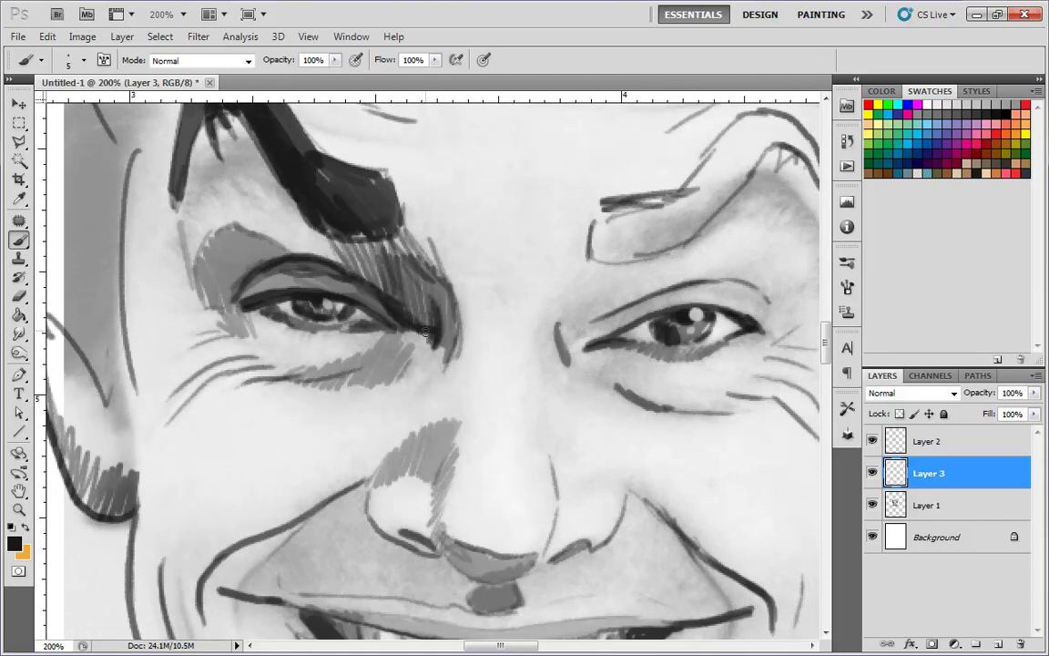
pyautogui.moveTo(453, 326)
pyautogui.mouseDown()
pyautogui.moveTo(426, 394)
pyautogui.moveTo(441, 434)
pyautogui.moveTo(394, 463)
pyautogui.moveTo(434, 303)
pyautogui.mouseUp()
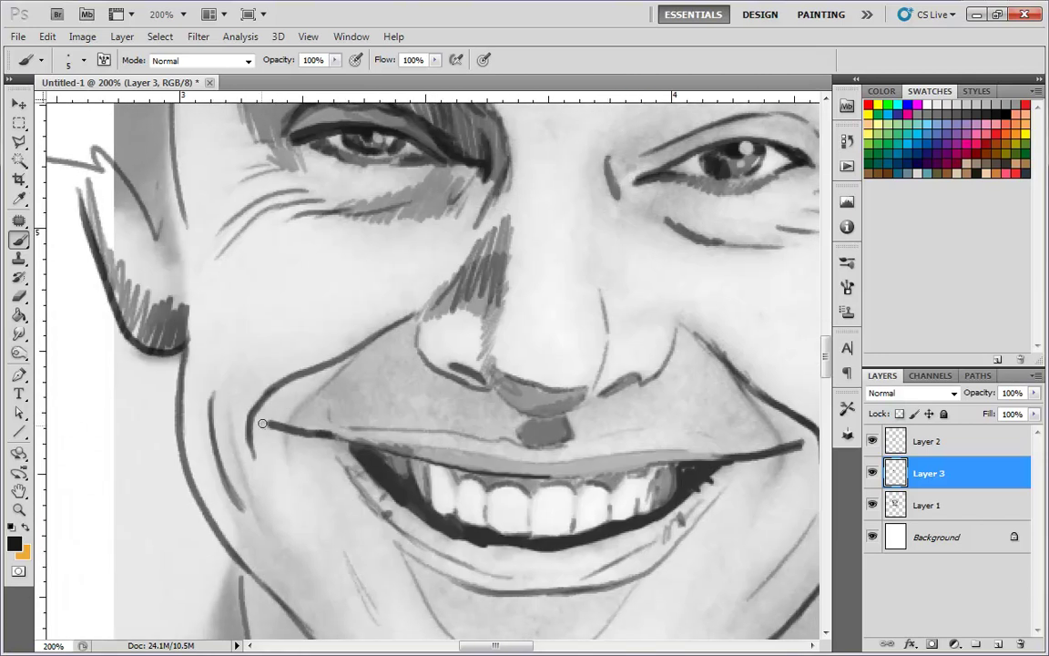
# - Hatch the area between the nose, smile folds and upper lip with dark diagonal strokes on both sides
pyautogui.moveTo(259, 408)
pyautogui.mouseDown()
pyautogui.moveTo(257, 431)
pyautogui.moveTo(277, 422)
pyautogui.moveTo(254, 441)
pyautogui.moveTo(298, 373)
pyautogui.moveTo(289, 333)
pyautogui.moveTo(308, 318)
pyautogui.moveTo(339, 305)
pyautogui.moveTo(405, 320)
pyautogui.moveTo(374, 297)
pyautogui.moveTo(422, 365)
pyautogui.moveTo(392, 387)
pyautogui.moveTo(410, 383)
pyautogui.moveTo(465, 412)
pyautogui.moveTo(447, 390)
pyautogui.moveTo(469, 395)
pyautogui.mouseUp()
pyautogui.moveTo(729, 454); pyautogui.dragTo(583, 444)
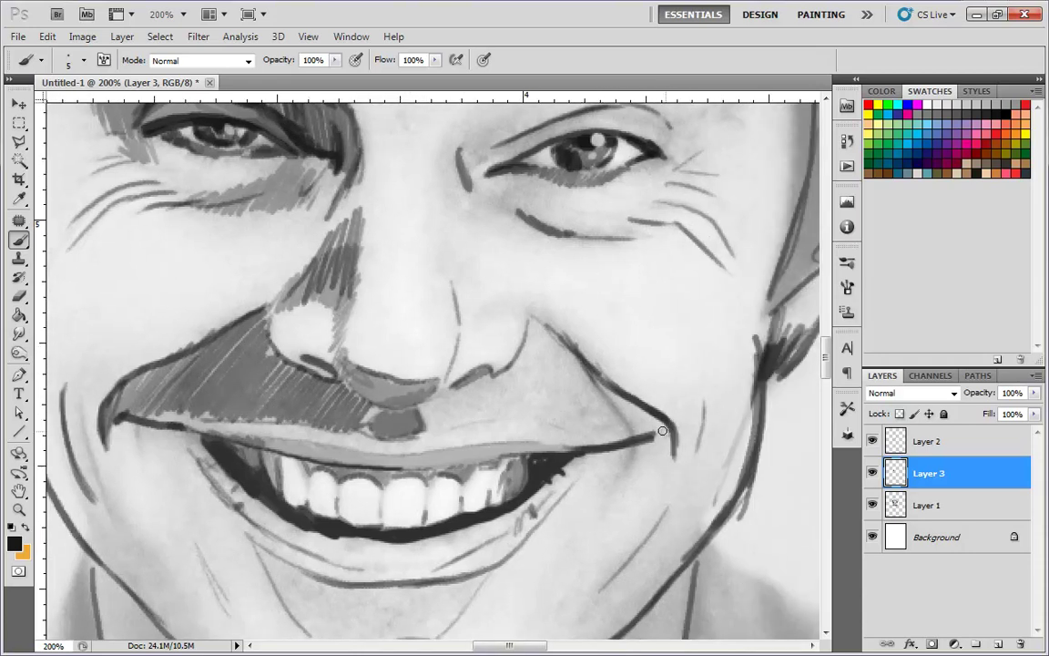
pyautogui.moveTo(661, 444)
pyautogui.mouseDown()
pyautogui.moveTo(637, 409)
pyautogui.moveTo(601, 429)
pyautogui.moveTo(617, 394)
pyautogui.moveTo(582, 410)
pyautogui.mouseUp()
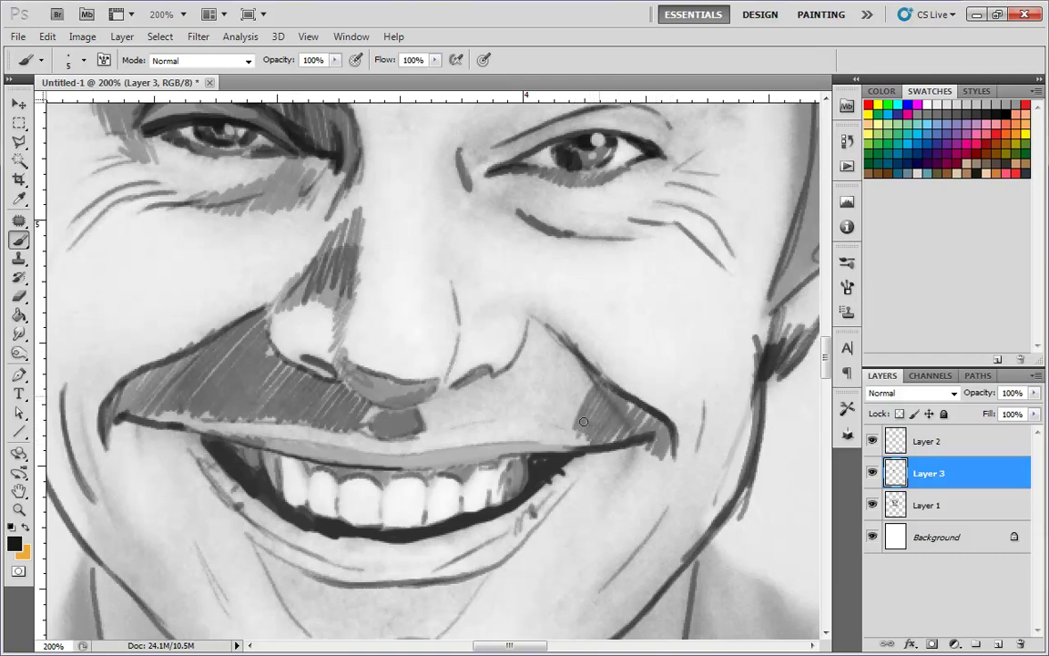
pyautogui.moveTo(597, 418)
pyautogui.mouseDown()
pyautogui.moveTo(519, 369)
pyautogui.moveTo(522, 411)
pyautogui.moveTo(483, 346)
pyautogui.moveTo(508, 374)
pyautogui.moveTo(460, 360)
pyautogui.moveTo(419, 365)
pyautogui.moveTo(434, 397)
pyautogui.moveTo(493, 380)
pyautogui.moveTo(669, 435)
pyautogui.moveTo(671, 300)
pyautogui.moveTo(655, 319)
pyautogui.moveTo(678, 255)
pyautogui.moveTo(659, 320)
pyautogui.mouseUp()
# - Thicken the right smile fold, hatch the cheek beside it, and shade the right side of the nose bridge
pyautogui.press('space')
pyautogui.press('space')
pyautogui.press('space')
pyautogui.moveTo(564, 205); pyautogui.dragTo(529, 288)
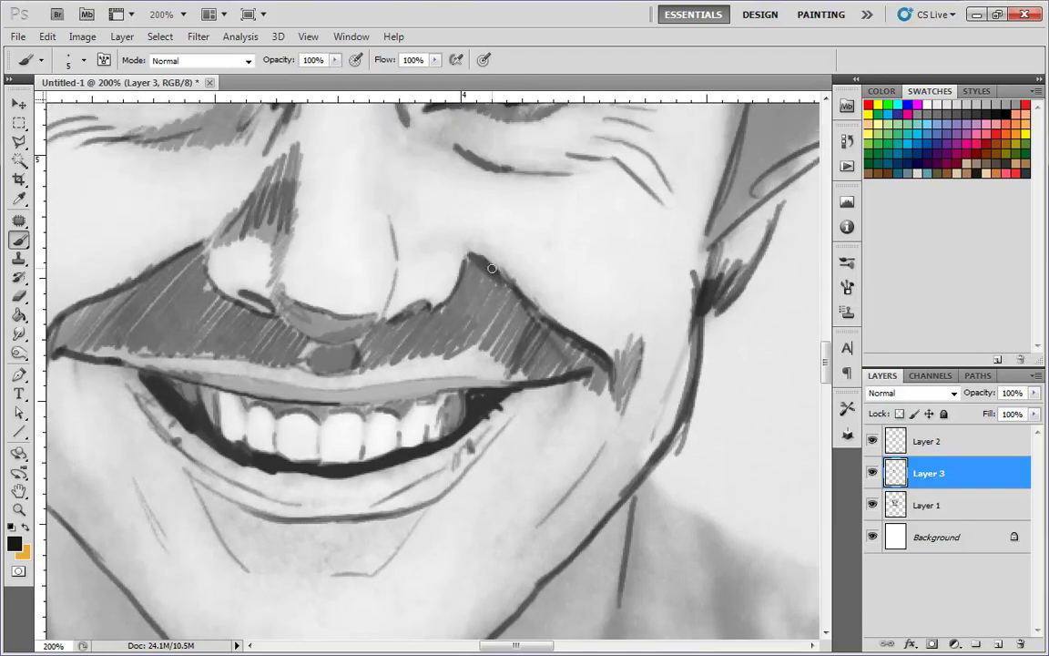
pyautogui.moveTo(464, 235)
pyautogui.mouseDown()
pyautogui.moveTo(452, 246)
pyautogui.moveTo(410, 223)
pyautogui.moveTo(382, 160)
pyautogui.moveTo(400, 144)
pyautogui.moveTo(364, 134)
pyautogui.moveTo(387, 168)
pyautogui.mouseUp()
pyautogui.moveTo(470, 225)
pyautogui.mouseDown()
pyautogui.moveTo(436, 238)
pyautogui.moveTo(472, 273)
pyautogui.moveTo(545, 302)
pyautogui.mouseUp()
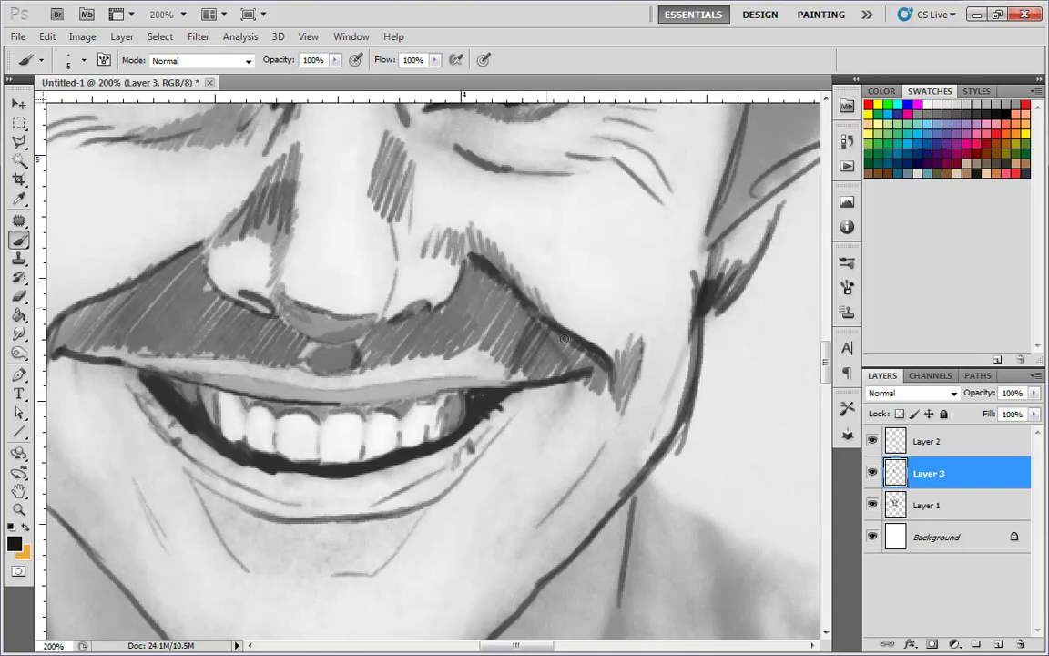
# - Shade the right eye's upper lid, darken its crease and inner corner, and hatch between that corner and the eyebrow
pyautogui.moveTo(531, 216); pyautogui.dragTo(533, 390)
pyautogui.moveTo(384, 275)
pyautogui.mouseDown()
pyautogui.moveTo(414, 211)
pyautogui.moveTo(450, 232)
pyautogui.moveTo(436, 210)
pyautogui.moveTo(460, 204)
pyautogui.moveTo(505, 240)
pyautogui.mouseUp()
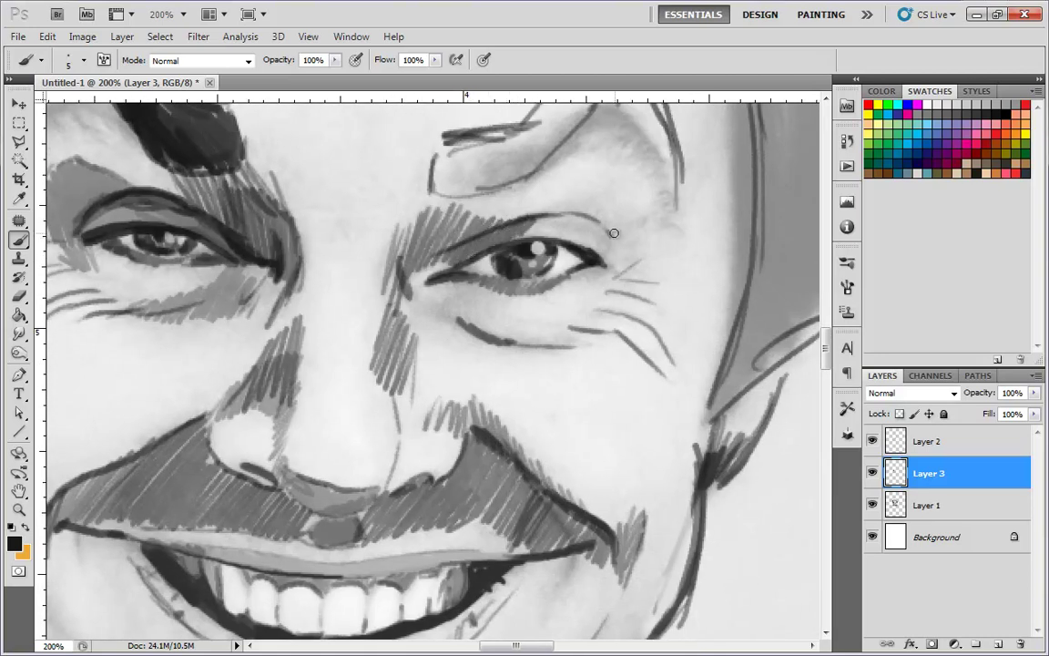
pyautogui.moveTo(613, 233)
pyautogui.mouseDown()
pyautogui.moveTo(584, 217)
pyautogui.moveTo(499, 225)
pyautogui.moveTo(462, 264)
pyautogui.moveTo(572, 216)
pyautogui.moveTo(590, 221)
pyautogui.mouseUp()
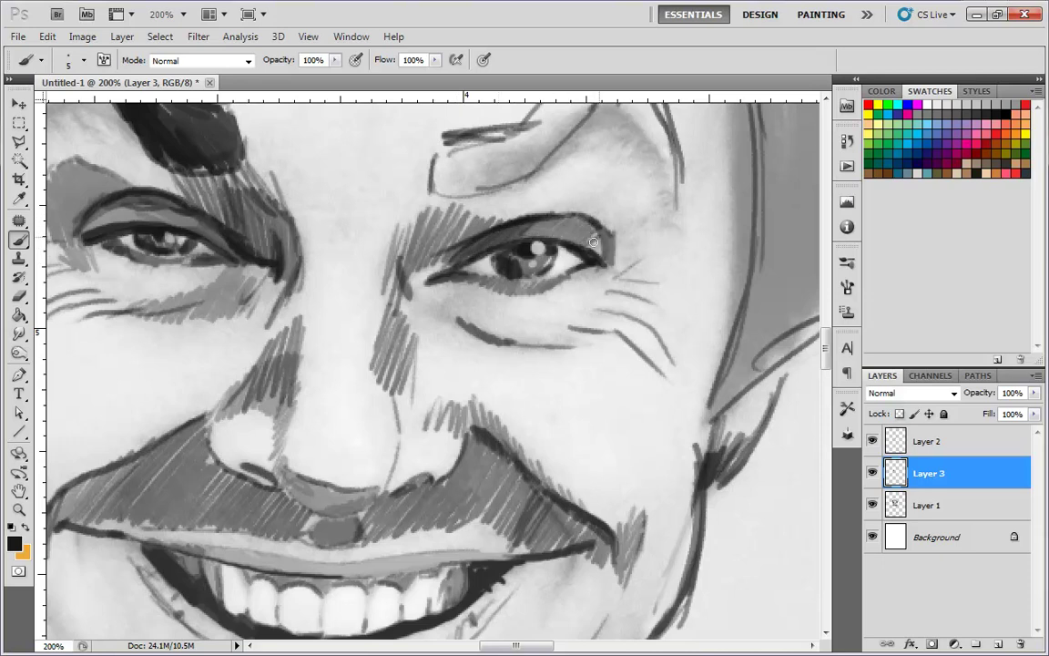
pyautogui.moveTo(654, 244); pyautogui.dragTo(626, 312)
pyautogui.moveTo(373, 326)
pyautogui.mouseDown()
pyautogui.moveTo(397, 279)
pyautogui.moveTo(443, 273)
pyautogui.mouseUp()
pyautogui.moveTo(401, 314); pyautogui.dragTo(448, 271)
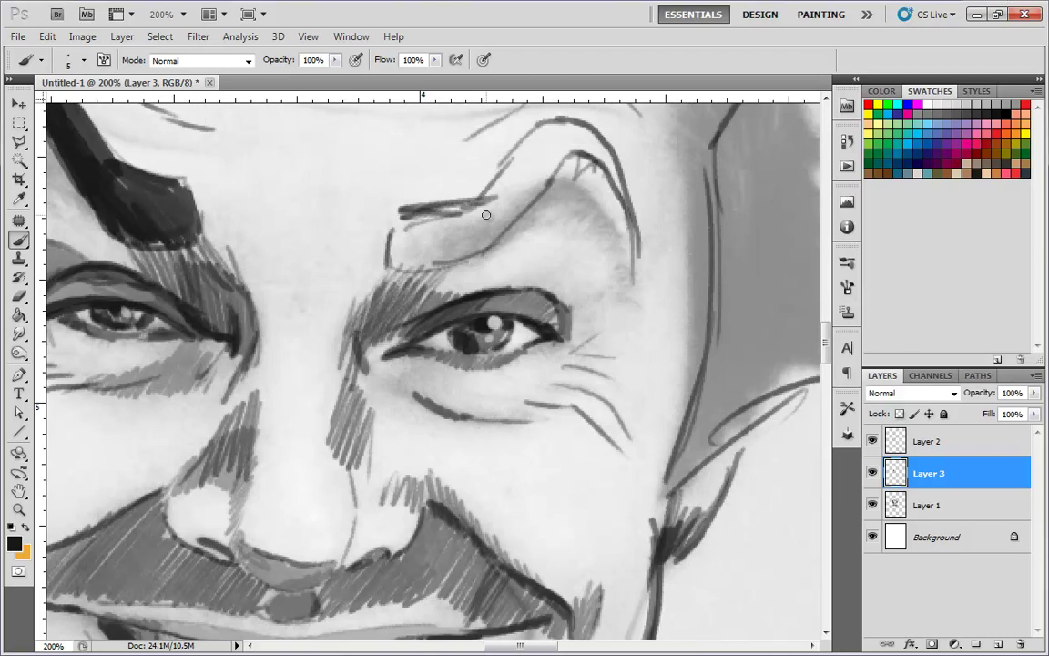
pyautogui.moveTo(360, 336); pyautogui.dragTo(358, 363)
pyautogui.moveTo(350, 296); pyautogui.dragTo(325, 322)
# - Hatch shading below the right eye, from the inner corner along the bag line
pyautogui.moveTo(389, 351)
pyautogui.mouseDown()
pyautogui.moveTo(391, 398)
pyautogui.moveTo(383, 368)
pyautogui.moveTo(392, 366)
pyautogui.moveTo(418, 391)
pyautogui.moveTo(419, 363)
pyautogui.moveTo(469, 373)
pyautogui.mouseUp()
pyautogui.moveTo(524, 403); pyautogui.dragTo(502, 399)
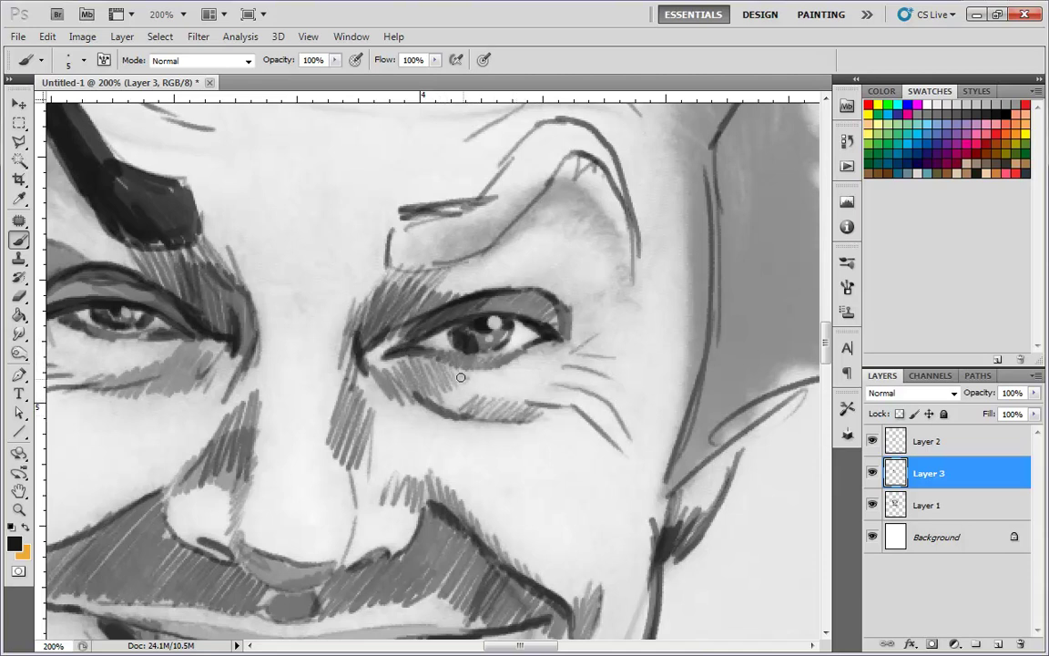
pyautogui.moveTo(472, 414)
pyautogui.mouseDown()
pyautogui.moveTo(453, 393)
pyautogui.moveTo(513, 407)
pyautogui.mouseUp()
# - Fill the right eyebrow with near-black, shade beside the eye's outer corner, and hatch the skin between the eyebrows
pyautogui.scroll(1, 584, 406)
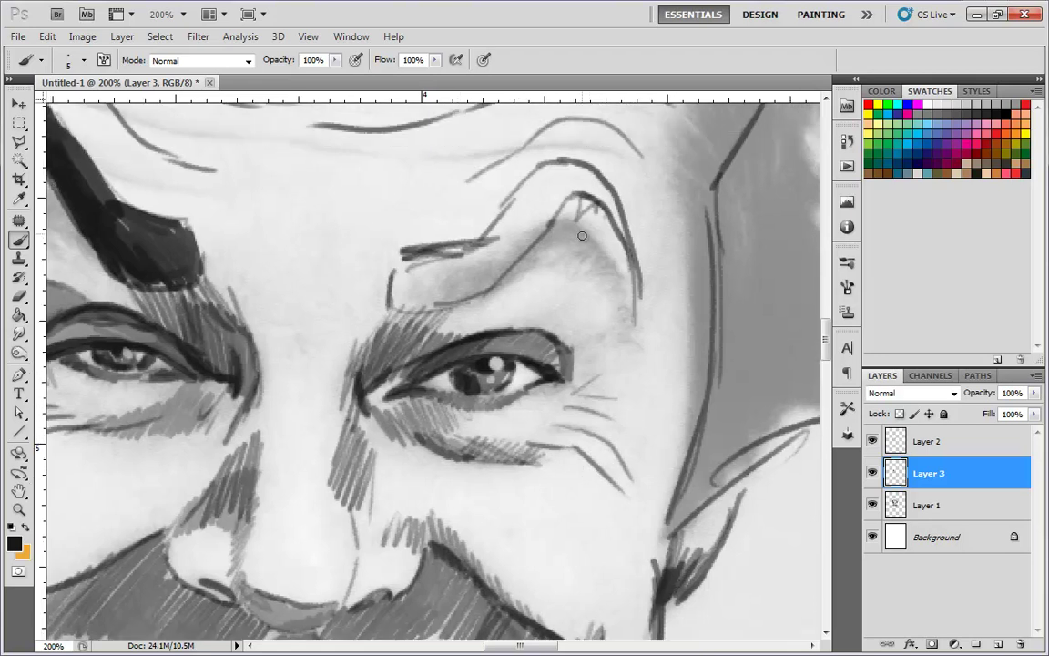
pyautogui.moveTo(611, 199)
pyautogui.mouseDown()
pyautogui.moveTo(625, 244)
pyautogui.moveTo(599, 186)
pyautogui.moveTo(582, 180)
pyautogui.moveTo(592, 174)
pyautogui.moveTo(563, 184)
pyautogui.moveTo(592, 181)
pyautogui.moveTo(559, 168)
pyautogui.moveTo(516, 199)
pyautogui.moveTo(490, 239)
pyautogui.moveTo(565, 175)
pyautogui.moveTo(502, 246)
pyautogui.moveTo(564, 188)
pyautogui.moveTo(546, 219)
pyautogui.moveTo(474, 291)
pyautogui.moveTo(418, 305)
pyautogui.moveTo(396, 292)
pyautogui.moveTo(397, 267)
pyautogui.moveTo(412, 254)
pyautogui.moveTo(399, 263)
pyautogui.moveTo(422, 262)
pyautogui.moveTo(402, 302)
pyautogui.moveTo(458, 250)
pyautogui.moveTo(468, 247)
pyautogui.moveTo(451, 271)
pyautogui.moveTo(511, 242)
pyautogui.mouseUp()
pyautogui.moveTo(397, 286)
pyautogui.mouseDown()
pyautogui.moveTo(425, 278)
pyautogui.moveTo(421, 299)
pyautogui.moveTo(412, 290)
pyautogui.moveTo(477, 284)
pyautogui.moveTo(518, 244)
pyautogui.moveTo(456, 279)
pyautogui.moveTo(520, 221)
pyautogui.moveTo(515, 244)
pyautogui.moveTo(527, 234)
pyautogui.moveTo(571, 185)
pyautogui.moveTo(604, 203)
pyautogui.moveTo(631, 257)
pyautogui.moveTo(608, 184)
pyautogui.mouseUp()
pyautogui.moveTo(589, 360)
pyautogui.mouseDown()
pyautogui.moveTo(601, 288)
pyautogui.moveTo(569, 294)
pyautogui.moveTo(537, 330)
pyautogui.moveTo(582, 308)
pyautogui.moveTo(559, 355)
pyautogui.moveTo(598, 314)
pyautogui.moveTo(578, 366)
pyautogui.moveTo(628, 344)
pyautogui.mouseUp()
pyautogui.moveTo(548, 389)
pyautogui.mouseDown()
pyautogui.moveTo(574, 382)
pyautogui.moveTo(546, 397)
pyautogui.mouseUp()
pyautogui.moveTo(481, 349); pyautogui.dragTo(569, 322)
pyautogui.moveTo(353, 309)
pyautogui.mouseDown()
pyautogui.moveTo(346, 315)
pyautogui.moveTo(310, 235)
pyautogui.moveTo(314, 288)
pyautogui.moveTo(340, 299)
pyautogui.moveTo(348, 273)
pyautogui.mouseUp()
# - Extend the hatching down the right side of the nose and shade around the left nostril wing
pyautogui.moveTo(556, 500); pyautogui.dragTo(564, 395)
pyautogui.moveTo(432, 373)
pyautogui.mouseDown()
pyautogui.moveTo(444, 424)
pyautogui.moveTo(346, 350)
pyautogui.moveTo(337, 433)
pyautogui.moveTo(363, 410)
pyautogui.mouseUp()
pyautogui.moveTo(278, 396)
pyautogui.mouseDown()
pyautogui.moveTo(266, 426)
pyautogui.moveTo(285, 418)
pyautogui.moveTo(301, 454)
pyautogui.mouseUp()
pyautogui.moveTo(404, 500); pyautogui.dragTo(531, 410)
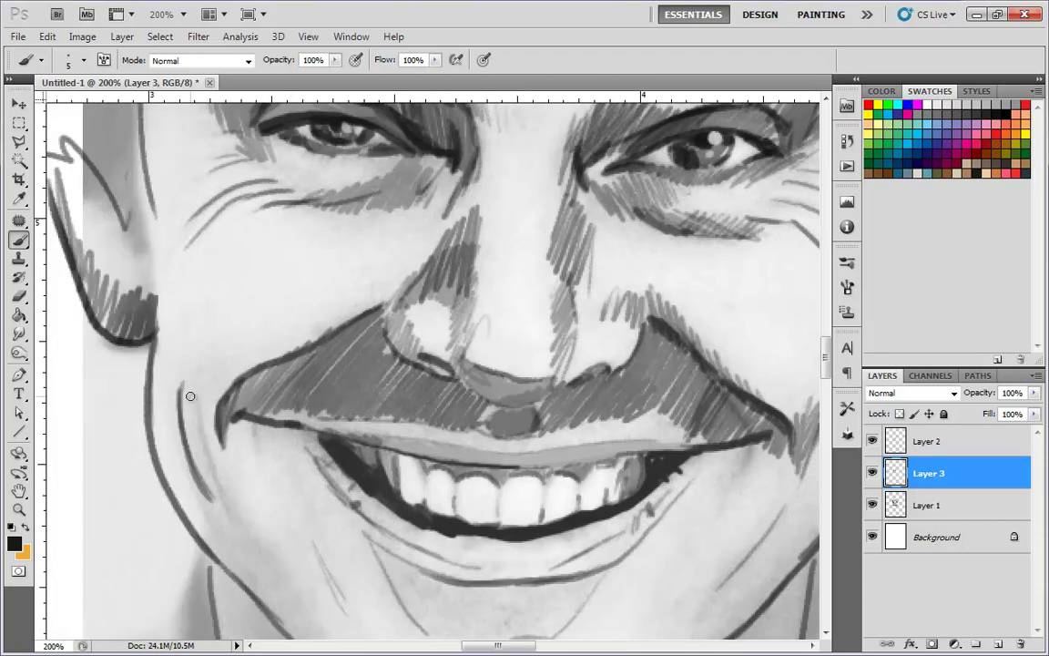
# - Hatch shading along the left cheek line, down the jaw and around the chin's lower edge
pyautogui.moveTo(188, 375)
pyautogui.mouseDown()
pyautogui.moveTo(194, 428)
pyautogui.moveTo(224, 509)
pyautogui.moveTo(260, 562)
pyautogui.mouseUp()
pyautogui.moveTo(406, 540); pyautogui.dragTo(333, 351)
pyautogui.moveTo(143, 281)
pyautogui.mouseDown()
pyautogui.moveTo(138, 358)
pyautogui.moveTo(146, 347)
pyautogui.moveTo(171, 357)
pyautogui.moveTo(196, 393)
pyautogui.moveTo(219, 377)
pyautogui.moveTo(307, 520)
pyautogui.moveTo(387, 528)
pyautogui.mouseUp()
pyautogui.moveTo(578, 575); pyautogui.dragTo(584, 526)
pyautogui.moveTo(645, 401)
pyautogui.mouseDown()
pyautogui.moveTo(590, 468)
pyautogui.moveTo(599, 416)
pyautogui.moveTo(540, 491)
pyautogui.moveTo(537, 468)
pyautogui.moveTo(477, 516)
pyautogui.moveTo(494, 478)
pyautogui.moveTo(435, 525)
pyautogui.moveTo(444, 487)
pyautogui.moveTo(410, 517)
pyautogui.moveTo(416, 487)
pyautogui.moveTo(370, 515)
pyautogui.moveTo(356, 482)
pyautogui.moveTo(328, 499)
pyautogui.mouseUp()
# - Cross-hatch a dark patch beneath the lower lip and shade the creases on both sides of the mouth
pyautogui.moveTo(331, 335)
pyautogui.mouseDown()
pyautogui.moveTo(340, 365)
pyautogui.moveTo(316, 307)
pyautogui.moveTo(366, 377)
pyautogui.moveTo(360, 329)
pyautogui.moveTo(414, 391)
pyautogui.moveTo(402, 349)
pyautogui.moveTo(426, 355)
pyautogui.moveTo(460, 392)
pyautogui.moveTo(446, 338)
pyautogui.moveTo(487, 386)
pyautogui.moveTo(487, 354)
pyautogui.moveTo(500, 360)
pyautogui.moveTo(542, 293)
pyautogui.moveTo(488, 390)
pyautogui.moveTo(480, 387)
pyautogui.moveTo(507, 335)
pyautogui.moveTo(462, 386)
pyautogui.moveTo(516, 330)
pyautogui.moveTo(448, 384)
pyautogui.moveTo(470, 337)
pyautogui.moveTo(446, 386)
pyautogui.moveTo(467, 342)
pyautogui.moveTo(428, 378)
pyautogui.moveTo(420, 349)
pyautogui.moveTo(383, 384)
pyautogui.moveTo(399, 339)
pyautogui.moveTo(357, 370)
pyautogui.moveTo(343, 325)
pyautogui.moveTo(330, 332)
pyautogui.moveTo(315, 301)
pyautogui.moveTo(347, 340)
pyautogui.moveTo(319, 313)
pyautogui.moveTo(338, 367)
pyautogui.mouseUp()
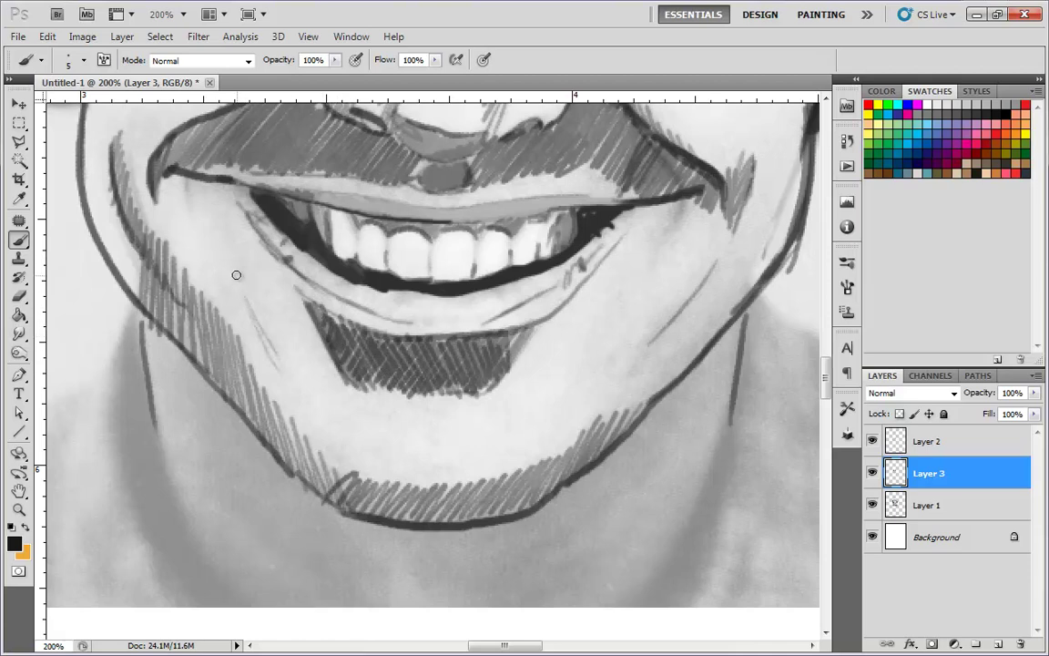
pyautogui.moveTo(260, 328)
pyautogui.mouseDown()
pyautogui.moveTo(223, 235)
pyautogui.moveTo(236, 310)
pyautogui.moveTo(239, 297)
pyautogui.moveTo(274, 357)
pyautogui.mouseUp()
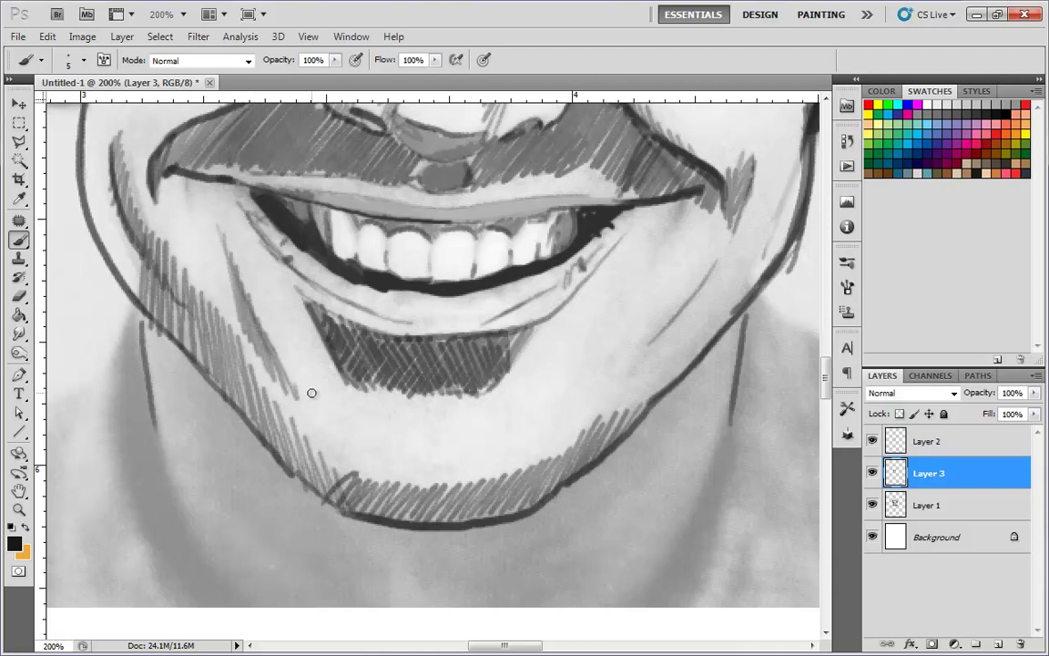
pyautogui.moveTo(654, 324); pyautogui.dragTo(632, 365)
# - Enlarge the brush to 25 px and fill the hair on the left side of the head with near-black strokes
pyautogui.hotkey('ctrl', '-')
pyautogui.hotkey('ctrl', '-')
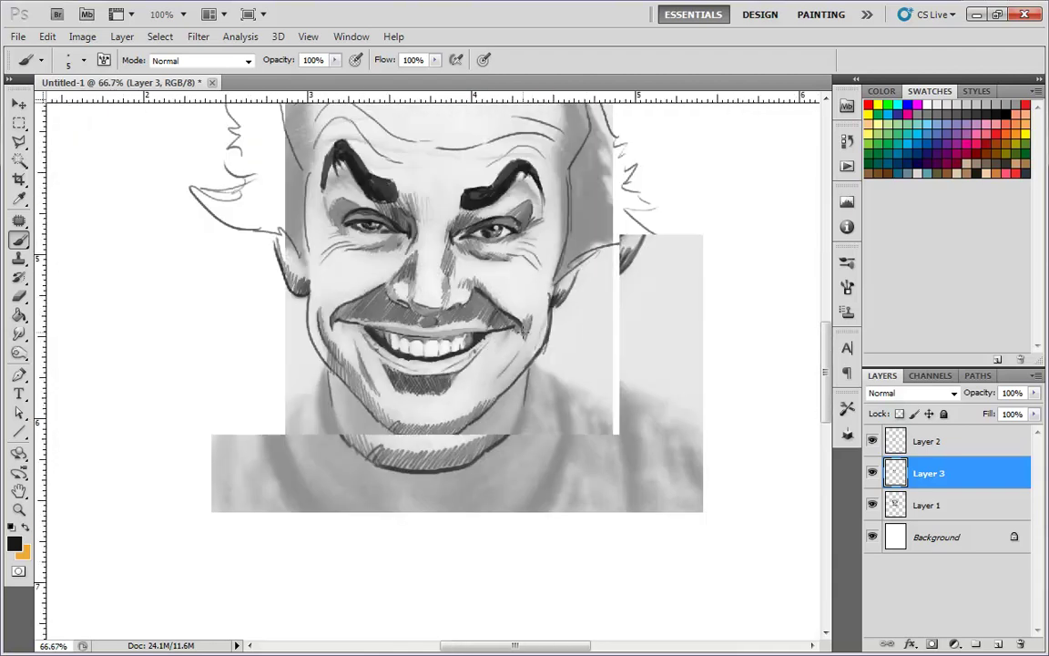
pyautogui.hotkey('ctrl', '+')
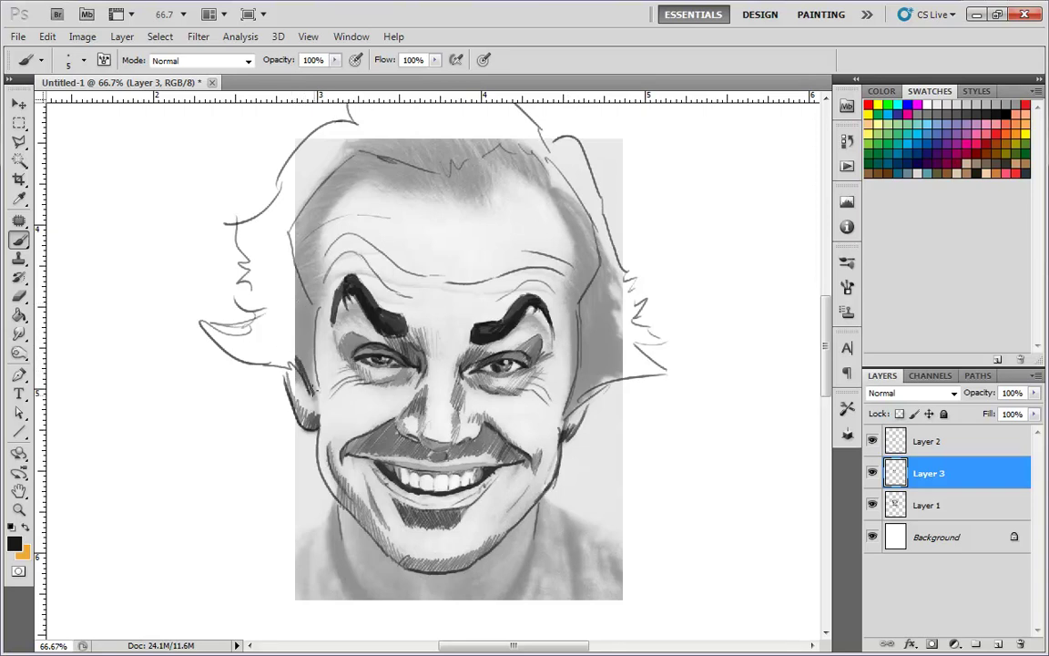
pyautogui.rightClick(328, 369)
pyautogui.click(367, 404)
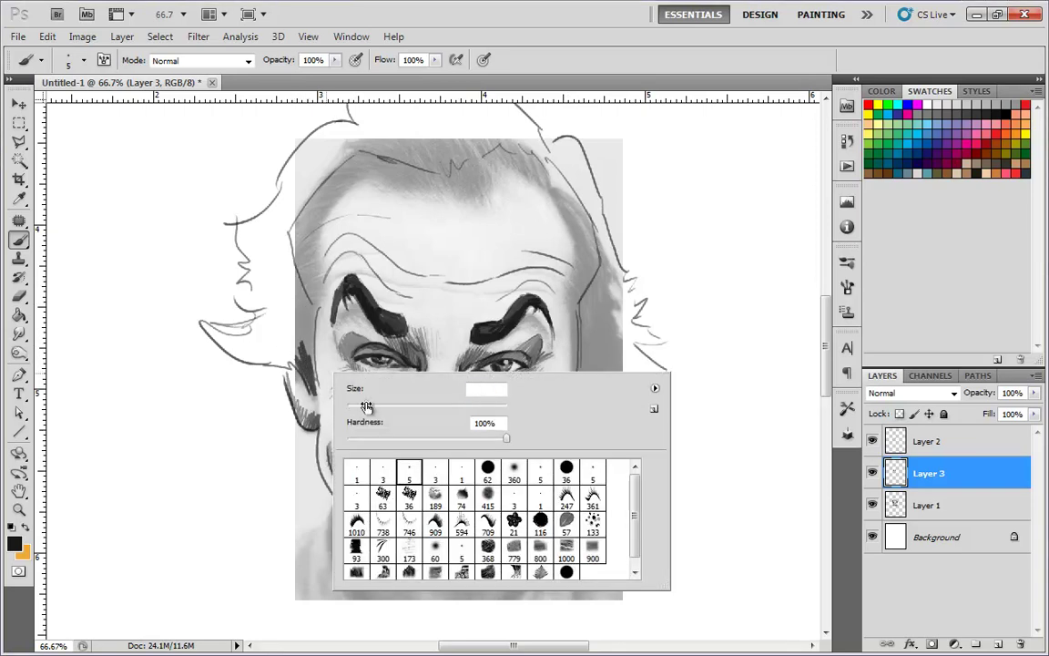
pyautogui.click(303, 354)
pyautogui.moveTo(310, 384)
pyautogui.mouseDown()
pyautogui.moveTo(285, 230)
pyautogui.moveTo(297, 320)
pyautogui.moveTo(271, 209)
pyautogui.moveTo(241, 226)
pyautogui.moveTo(258, 316)
pyautogui.moveTo(247, 326)
pyautogui.moveTo(209, 324)
pyautogui.moveTo(236, 350)
pyautogui.moveTo(281, 359)
pyautogui.moveTo(239, 357)
pyautogui.moveTo(253, 353)
pyautogui.moveTo(250, 326)
pyautogui.moveTo(259, 325)
pyautogui.moveTo(292, 364)
pyautogui.moveTo(276, 350)
pyautogui.moveTo(265, 267)
pyautogui.moveTo(269, 325)
pyautogui.mouseUp()
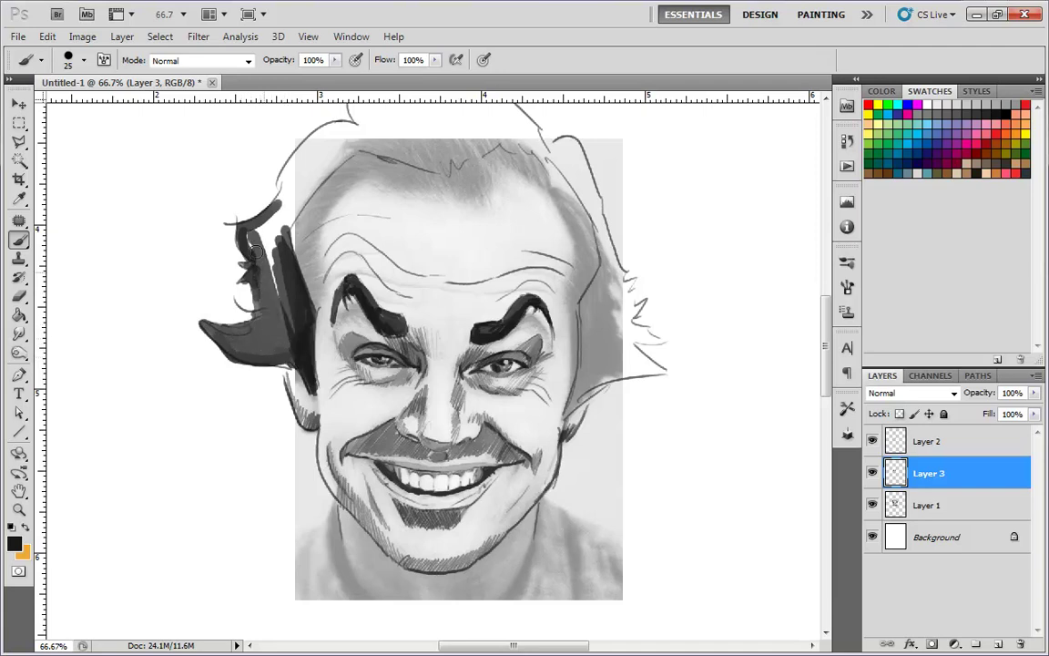
pyautogui.moveTo(255, 243)
pyautogui.mouseDown()
pyautogui.moveTo(284, 206)
pyautogui.moveTo(300, 338)
pyautogui.moveTo(282, 262)
pyautogui.moveTo(289, 196)
pyautogui.moveTo(275, 224)
pyautogui.moveTo(280, 326)
pyautogui.moveTo(290, 314)
pyautogui.moveTo(279, 265)
pyautogui.mouseUp()
# - Continue the dark fill over the upper-left hair and the tuft on top of the head
pyautogui.press('space')
pyautogui.moveTo(464, 264); pyautogui.dragTo(452, 340)
pyautogui.moveTo(335, 229)
pyautogui.mouseDown()
pyautogui.moveTo(312, 252)
pyautogui.moveTo(356, 211)
pyautogui.moveTo(324, 206)
pyautogui.moveTo(298, 221)
pyautogui.moveTo(265, 270)
pyautogui.moveTo(278, 259)
pyautogui.moveTo(276, 282)
pyautogui.moveTo(342, 213)
pyautogui.moveTo(306, 251)
pyautogui.moveTo(325, 223)
pyautogui.moveTo(299, 245)
pyautogui.moveTo(330, 242)
pyautogui.mouseUp()
pyautogui.moveTo(391, 146); pyautogui.dragTo(371, 162)
pyautogui.moveTo(317, 139)
pyautogui.mouseDown()
pyautogui.moveTo(324, 200)
pyautogui.moveTo(307, 190)
pyautogui.moveTo(296, 208)
pyautogui.moveTo(330, 247)
pyautogui.moveTo(335, 239)
pyautogui.moveTo(308, 248)
pyautogui.moveTo(318, 231)
pyautogui.moveTo(379, 272)
pyautogui.moveTo(422, 258)
pyautogui.moveTo(434, 241)
pyautogui.moveTo(482, 256)
pyautogui.moveTo(436, 194)
pyautogui.moveTo(334, 168)
pyautogui.moveTo(348, 233)
pyautogui.moveTo(346, 221)
pyautogui.moveTo(384, 262)
pyautogui.moveTo(347, 185)
pyautogui.moveTo(391, 250)
pyautogui.moveTo(381, 191)
pyautogui.moveTo(402, 206)
pyautogui.moveTo(399, 193)
pyautogui.moveTo(433, 247)
pyautogui.moveTo(444, 243)
pyautogui.moveTo(450, 212)
pyautogui.mouseUp()
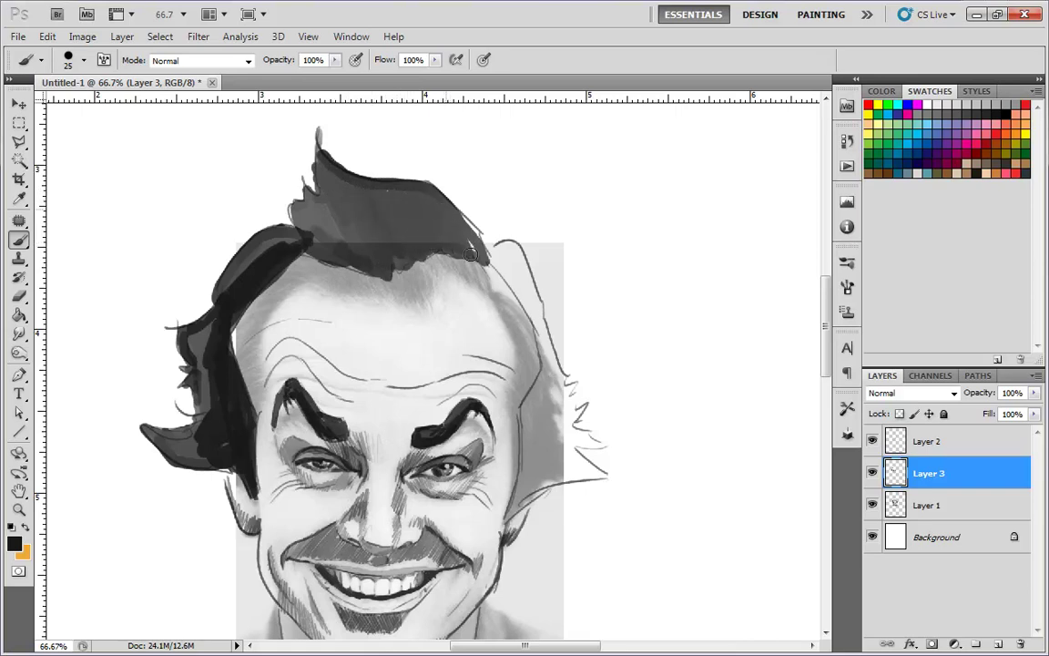
# - Darken the hairline above the forehead and fill the hair on the right side down to the ear
pyautogui.moveTo(330, 223)
pyautogui.mouseDown()
pyautogui.moveTo(304, 222)
pyautogui.moveTo(360, 259)
pyautogui.moveTo(348, 257)
pyautogui.moveTo(396, 260)
pyautogui.moveTo(429, 242)
pyautogui.moveTo(407, 238)
pyautogui.moveTo(506, 277)
pyautogui.moveTo(504, 248)
pyautogui.moveTo(519, 259)
pyautogui.moveTo(546, 400)
pyautogui.moveTo(547, 373)
pyautogui.moveTo(506, 515)
pyautogui.mouseUp()
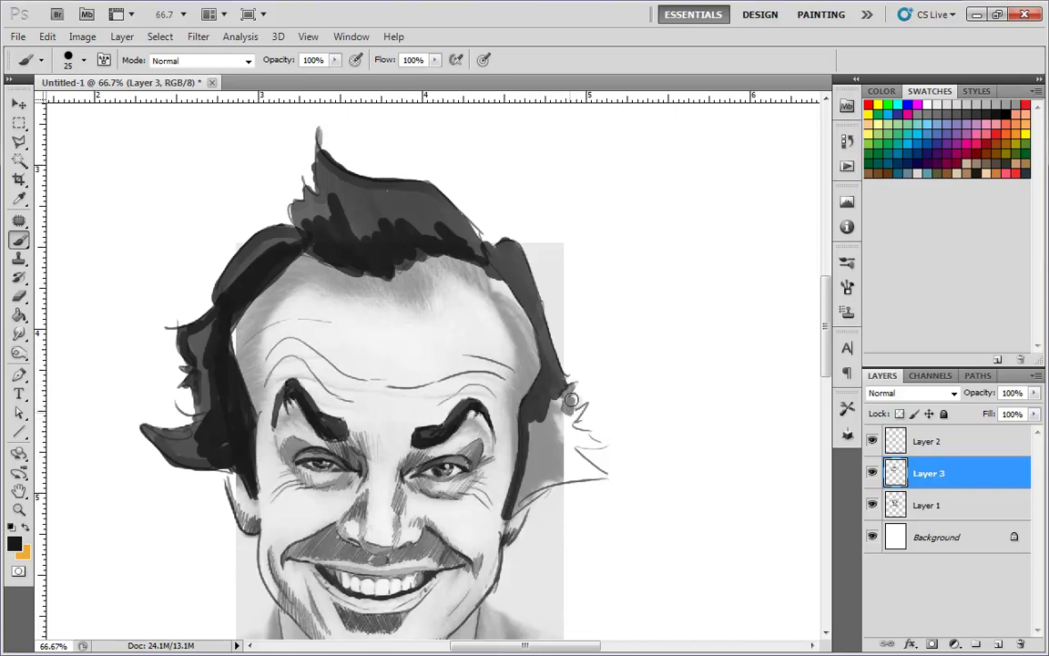
pyautogui.moveTo(589, 438)
pyautogui.mouseDown()
pyautogui.moveTo(604, 473)
pyautogui.moveTo(517, 514)
pyautogui.moveTo(554, 405)
pyautogui.moveTo(568, 449)
pyautogui.moveTo(533, 433)
pyautogui.moveTo(550, 478)
pyautogui.moveTo(525, 487)
pyautogui.moveTo(541, 377)
pyautogui.moveTo(525, 411)
pyautogui.mouseUp()
pyautogui.moveTo(488, 266)
pyautogui.mouseDown()
pyautogui.moveTo(470, 269)
pyautogui.moveTo(496, 355)
pyautogui.mouseUp()
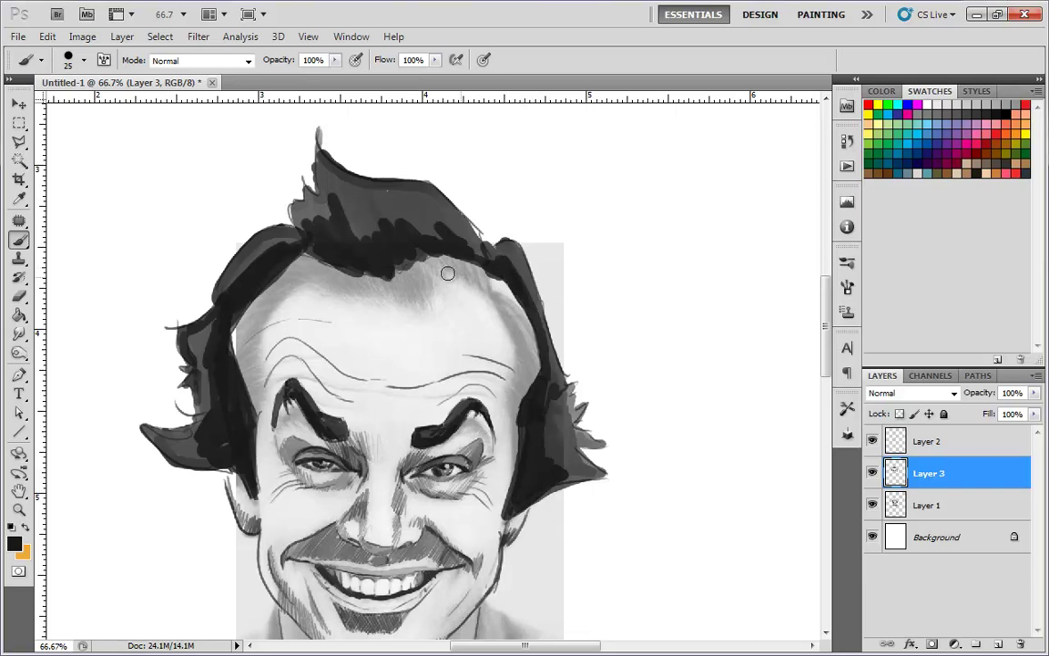
# - Sample a mid grey from the face and shade the left temple and the forehead's left edge with the 25 px brush
pyautogui.scroll(-2, 324, 276)
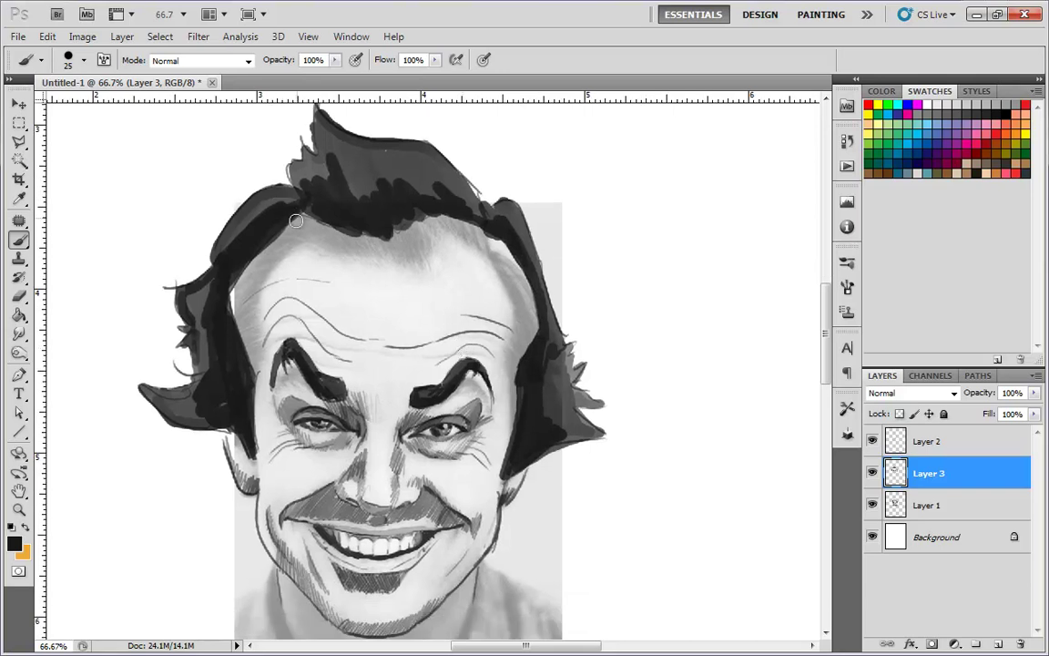
pyautogui.rightClick(276, 292)
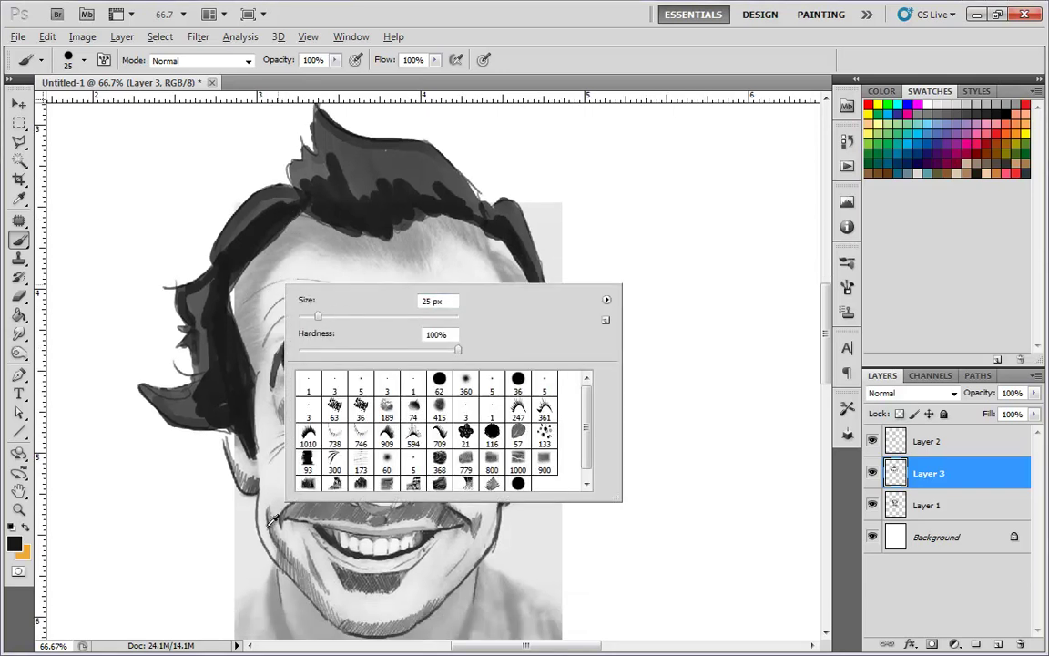
pyautogui.keyDown('alt'); pyautogui.click(278, 523); pyautogui.keyUp('alt')
pyautogui.moveTo(238, 244)
pyautogui.mouseDown()
pyautogui.moveTo(226, 301)
pyautogui.moveTo(265, 339)
pyautogui.moveTo(239, 305)
pyautogui.moveTo(260, 290)
pyautogui.moveTo(267, 351)
pyautogui.moveTo(279, 341)
pyautogui.mouseUp()
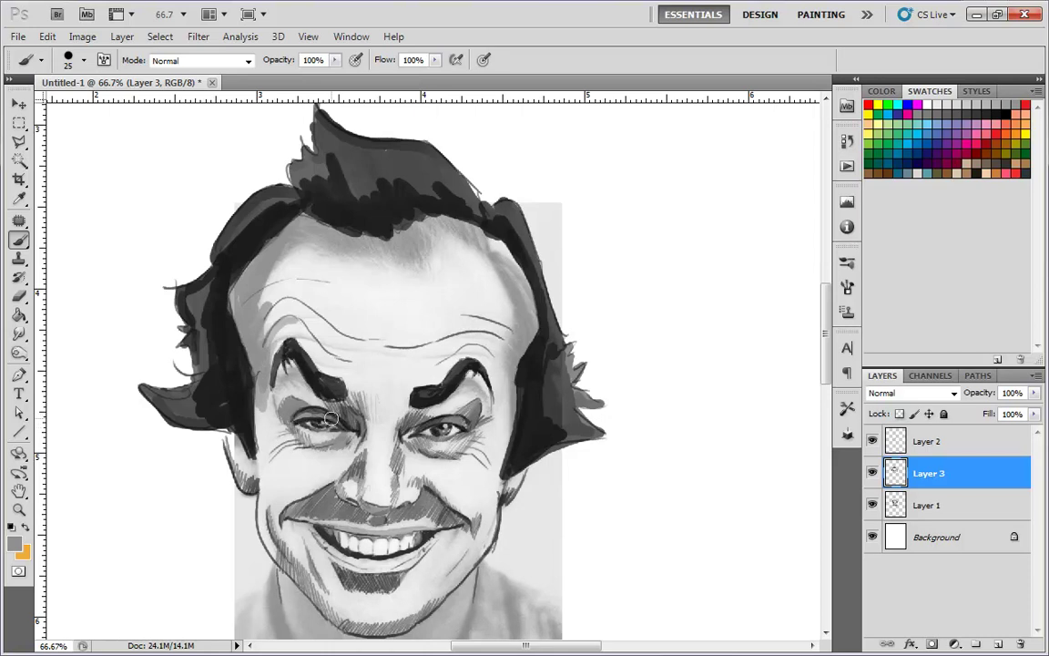
pyautogui.moveTo(273, 372); pyautogui.dragTo(297, 409)
pyautogui.rightClick(346, 393)
pyautogui.click(378, 492)
pyautogui.click(869, 104)
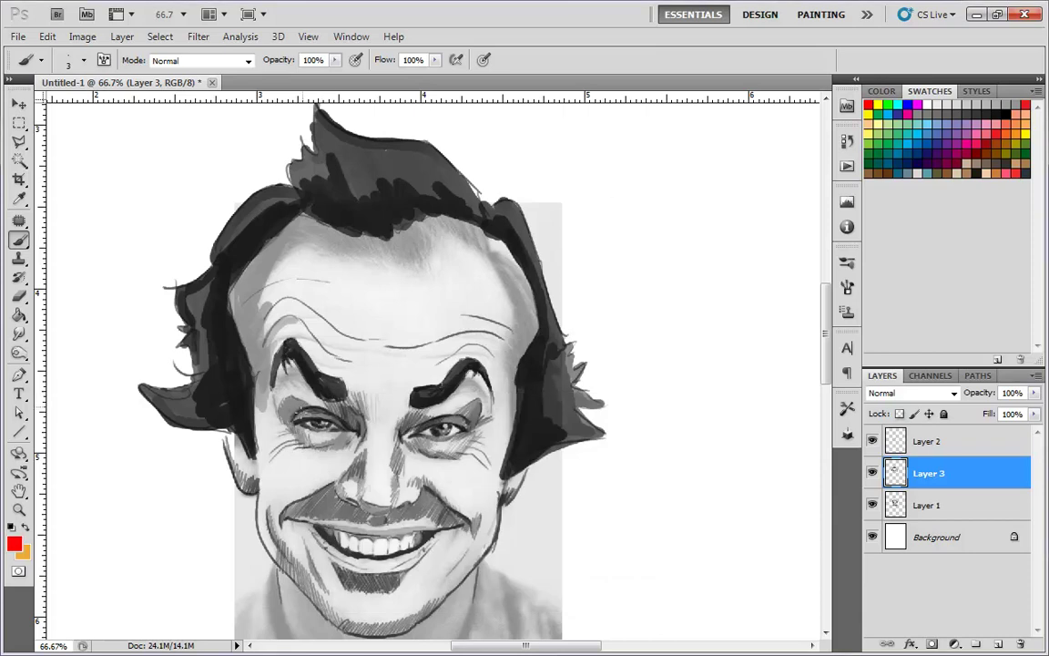
pyautogui.moveTo(320, 416)
pyautogui.mouseDown()
pyautogui.moveTo(323, 444)
pyautogui.moveTo(342, 447)
pyautogui.moveTo(317, 411)
pyautogui.moveTo(341, 427)
pyautogui.mouseUp()
# - Sample the temple's grey, set the brush to 13 px, and shade the face's left side from beside the eye down to the jaw
pyautogui.keyDown('alt'); pyautogui.click(257, 350); pyautogui.keyUp('alt')
pyautogui.rightClick(279, 364)
pyautogui.click(352, 468)
pyautogui.moveTo(297, 397); pyautogui.dragTo(305, 397)
pyautogui.press('Return')
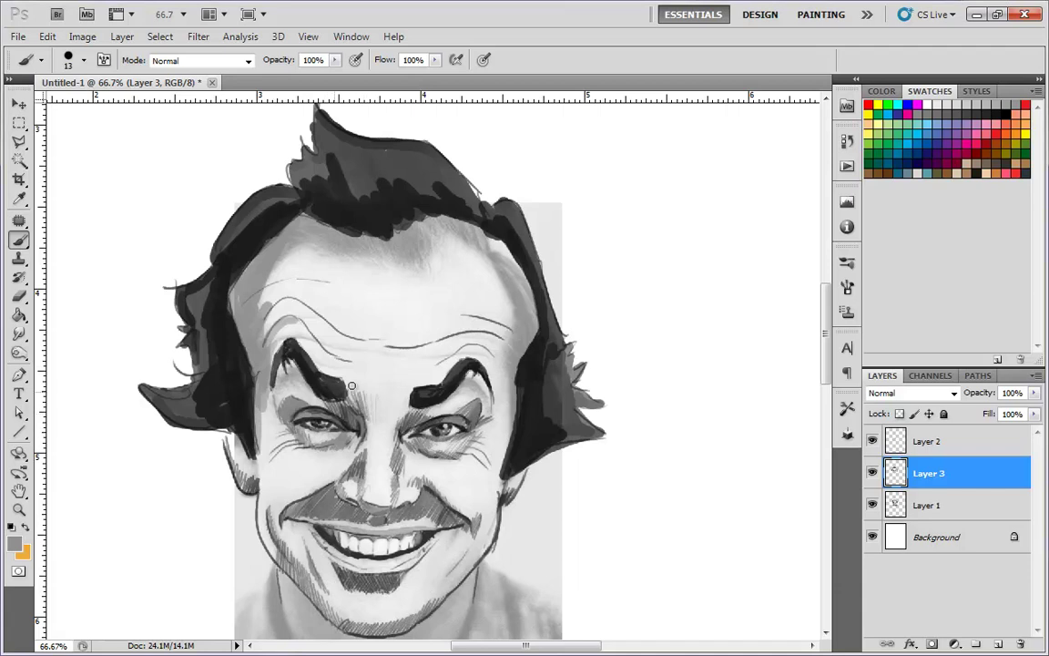
pyautogui.moveTo(263, 406)
pyautogui.mouseDown()
pyautogui.moveTo(259, 432)
pyautogui.moveTo(272, 405)
pyautogui.mouseUp()
pyautogui.moveTo(335, 452)
pyautogui.mouseDown()
pyautogui.moveTo(306, 450)
pyautogui.moveTo(307, 436)
pyautogui.moveTo(342, 438)
pyautogui.moveTo(334, 450)
pyautogui.moveTo(276, 420)
pyautogui.moveTo(266, 427)
pyautogui.moveTo(266, 408)
pyautogui.moveTo(259, 491)
pyautogui.moveTo(253, 465)
pyautogui.mouseUp()
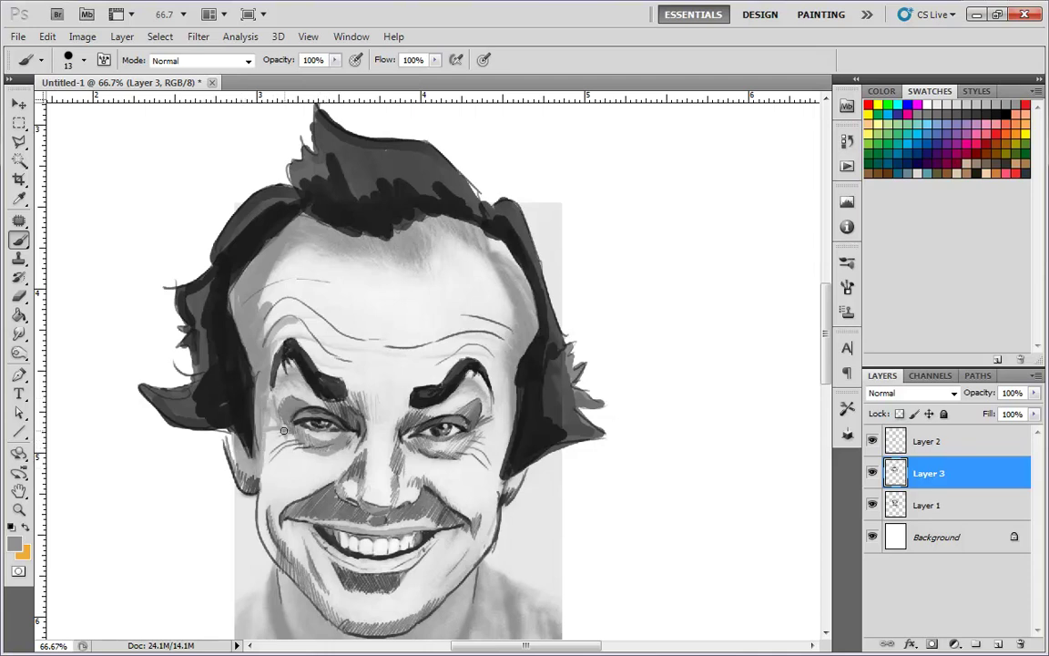
pyautogui.moveTo(266, 423); pyautogui.dragTo(265, 459)
pyautogui.moveTo(337, 473)
pyautogui.mouseDown()
pyautogui.moveTo(285, 497)
pyautogui.moveTo(337, 478)
pyautogui.moveTo(286, 495)
pyautogui.moveTo(272, 530)
pyautogui.moveTo(262, 471)
pyautogui.moveTo(272, 551)
pyautogui.mouseUp()
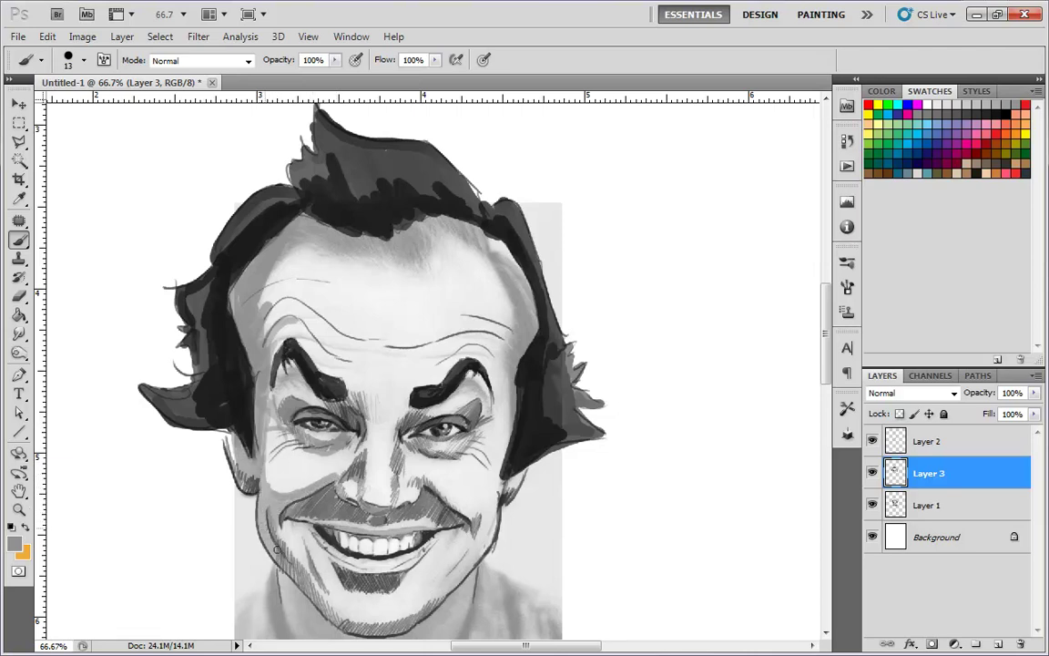
# - Continue the mid-grey shading over the left cheek and along the hairline at the top of the forehead
pyautogui.moveTo(446, 537); pyautogui.dragTo(426, 501)
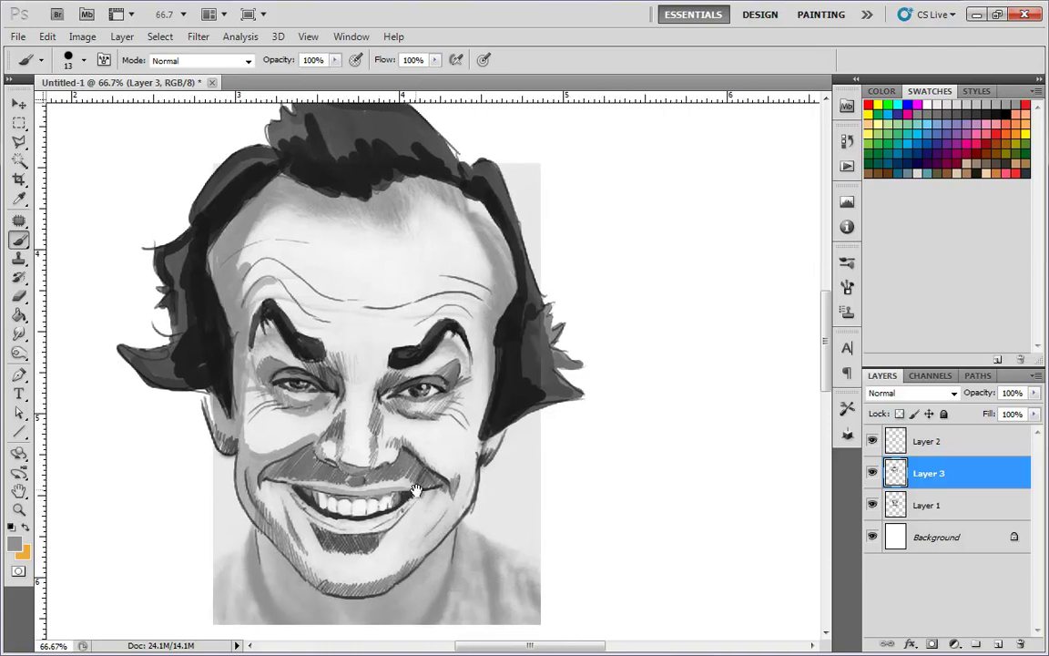
pyautogui.moveTo(288, 496)
pyautogui.mouseDown()
pyautogui.moveTo(272, 478)
pyautogui.moveTo(293, 502)
pyautogui.mouseUp()
pyautogui.moveTo(340, 194)
pyautogui.mouseDown()
pyautogui.moveTo(287, 176)
pyautogui.moveTo(301, 165)
pyautogui.mouseUp()
pyautogui.moveTo(295, 228)
pyautogui.mouseDown()
pyautogui.moveTo(393, 372)
pyautogui.moveTo(334, 160)
pyautogui.mouseUp()
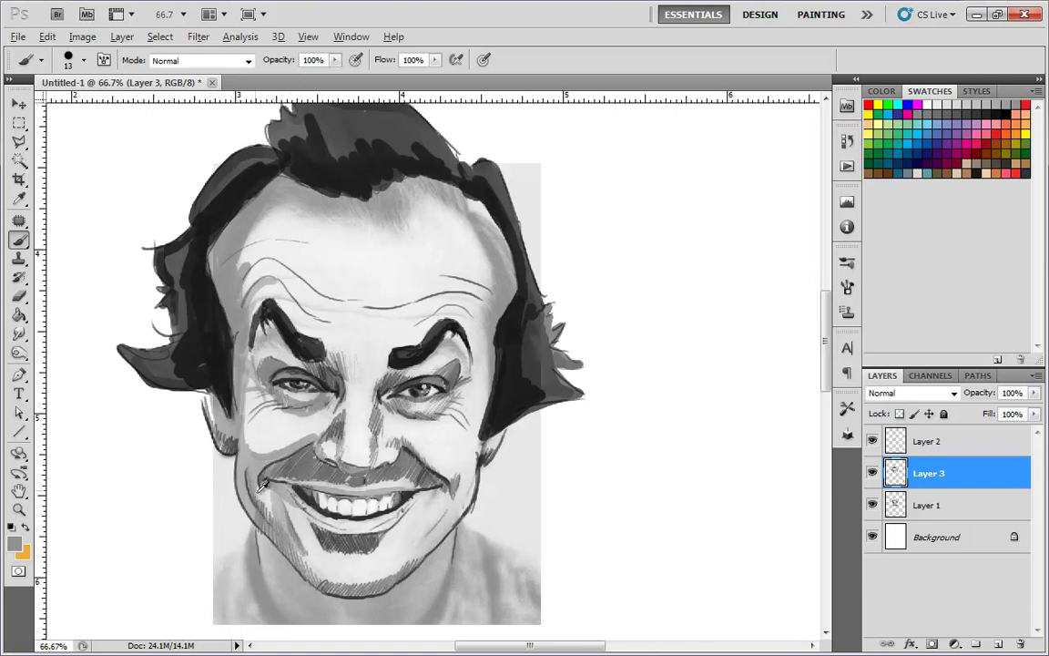
# - Sample dark tones from the hair and face, and darken the left cheek crease, ear edge and lower jawline
pyautogui.keyDown('alt'); pyautogui.click(222, 381); pyautogui.keyUp('alt')
pyautogui.moveTo(250, 478); pyautogui.dragTo(276, 527)
pyautogui.keyDown('alt'); pyautogui.click(255, 494); pyautogui.keyUp('alt')
pyautogui.moveTo(235, 443)
pyautogui.mouseDown()
pyautogui.moveTo(246, 471)
pyautogui.moveTo(229, 443)
pyautogui.mouseUp()
pyautogui.moveTo(288, 550)
pyautogui.mouseDown()
pyautogui.moveTo(283, 539)
pyautogui.moveTo(304, 562)
pyautogui.moveTo(288, 535)
pyautogui.moveTo(301, 564)
pyautogui.mouseUp()
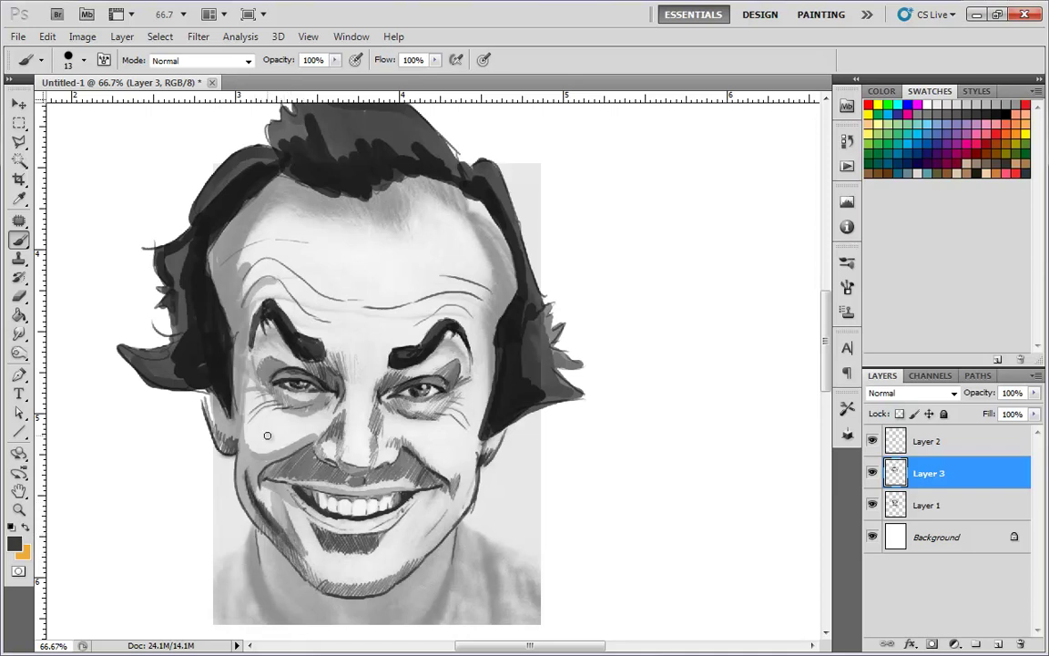
# - Sample greys from the face and shade the right side of the jaw and the smile fold beside the nose
pyautogui.keyDown('alt'); pyautogui.click(341, 535); pyautogui.keyUp('alt')
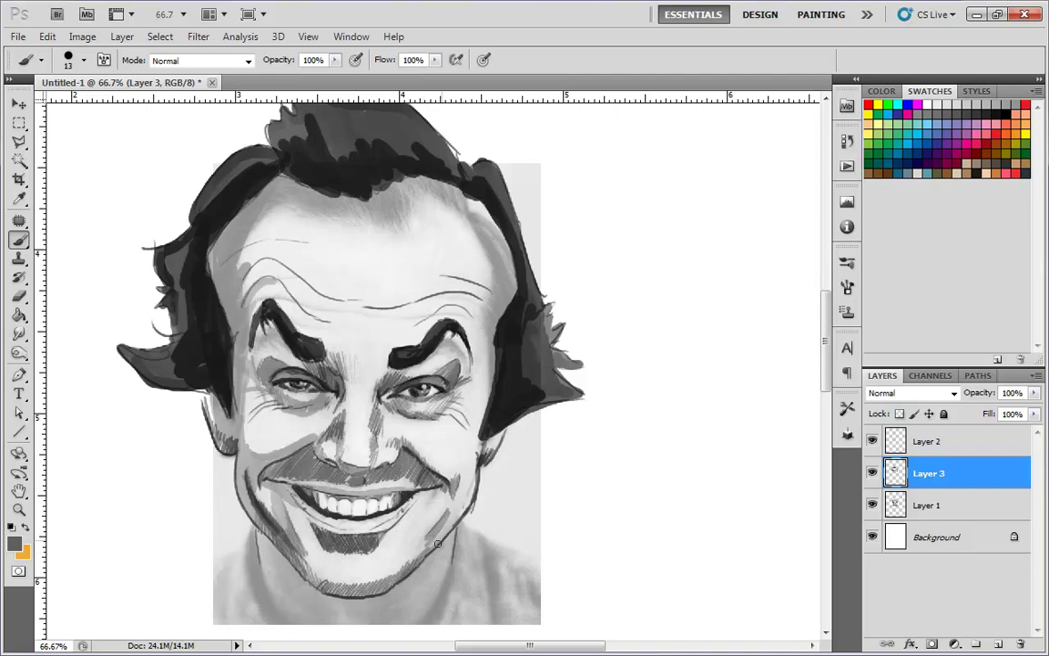
pyautogui.keyDown('alt'); pyautogui.click(456, 470); pyautogui.keyUp('alt')
pyautogui.keyDown('alt'); pyautogui.click(455, 484); pyautogui.keyUp('alt')
pyautogui.keyDown('alt'); pyautogui.click(406, 440); pyautogui.keyUp('alt')
pyautogui.keyDown('alt'); pyautogui.click(393, 453); pyautogui.keyUp('alt')
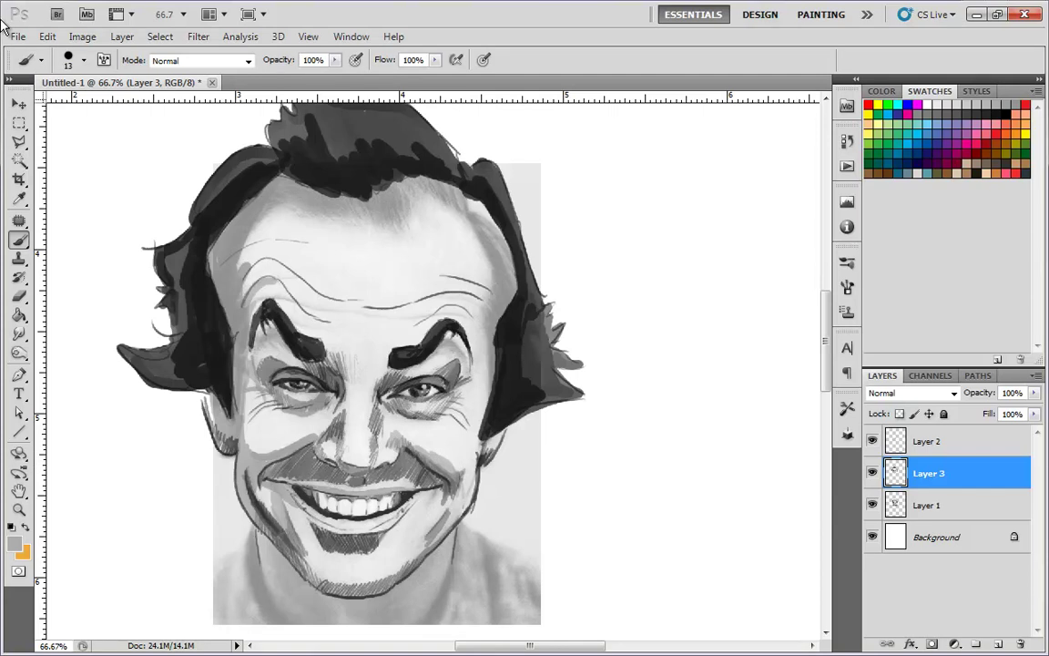
# - Shade the nose, then sample a mid grey and shade the right temple, forehead edge and hairline with short strokes
pyautogui.moveTo(373, 432); pyautogui.dragTo(380, 436)
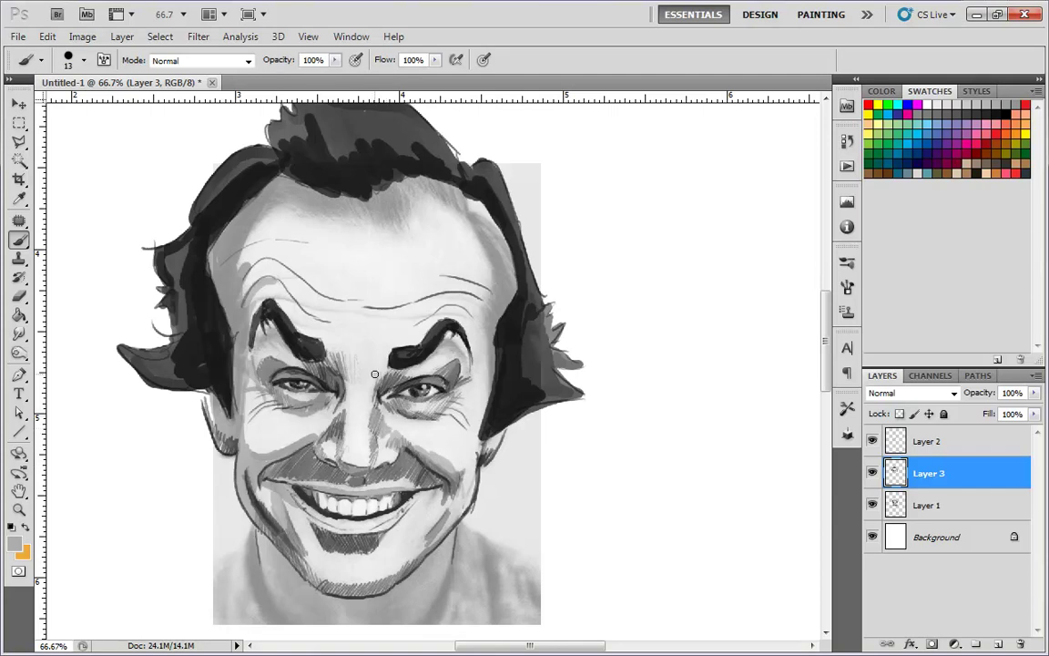
pyautogui.keyDown('alt'); pyautogui.click(455, 365); pyautogui.keyUp('alt')
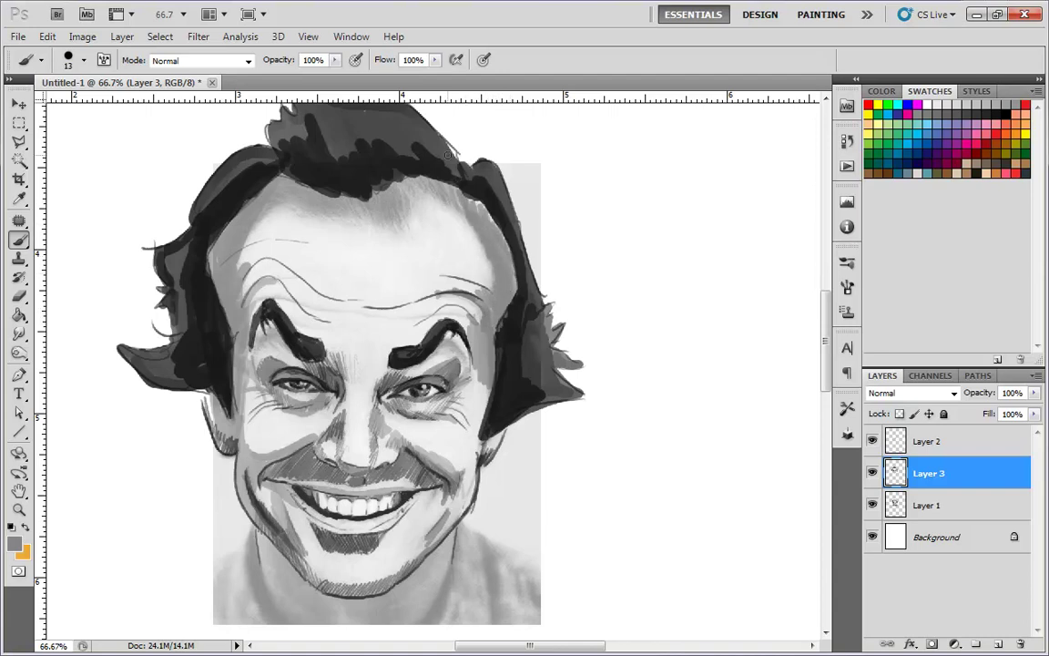
pyautogui.moveTo(456, 237); pyautogui.dragTo(460, 265)
pyautogui.moveTo(301, 213)
pyautogui.mouseDown()
pyautogui.moveTo(336, 235)
pyautogui.moveTo(351, 229)
pyautogui.moveTo(337, 202)
pyautogui.moveTo(406, 187)
pyautogui.mouseUp()
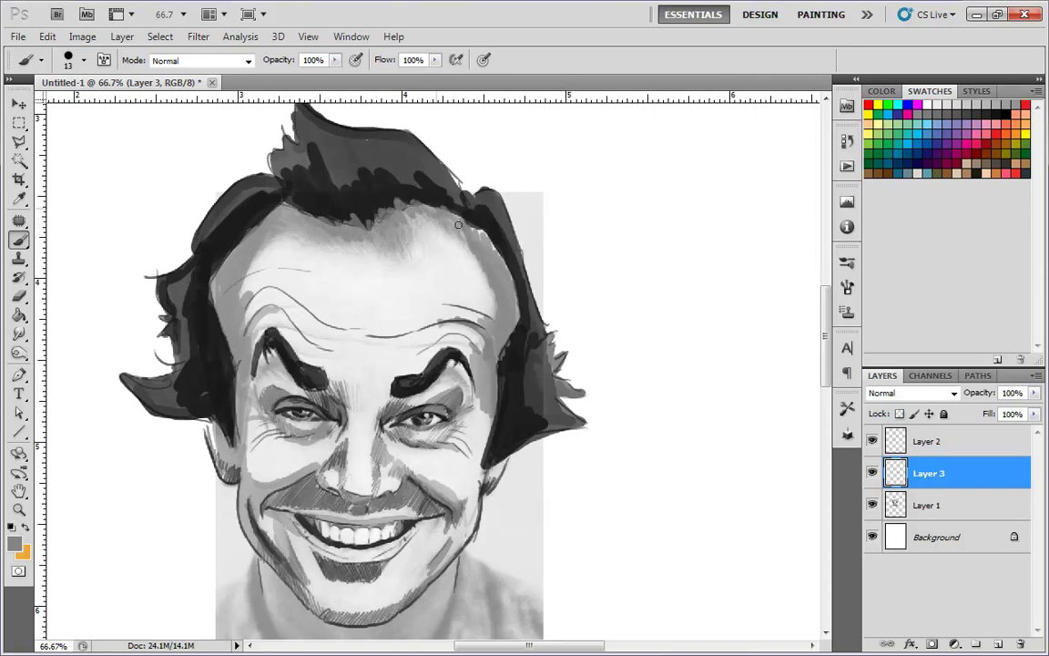
# - Continue the mid-grey shading on the right cheek, the right ear and down along the jaw
pyautogui.scroll(-2, 534, 483)
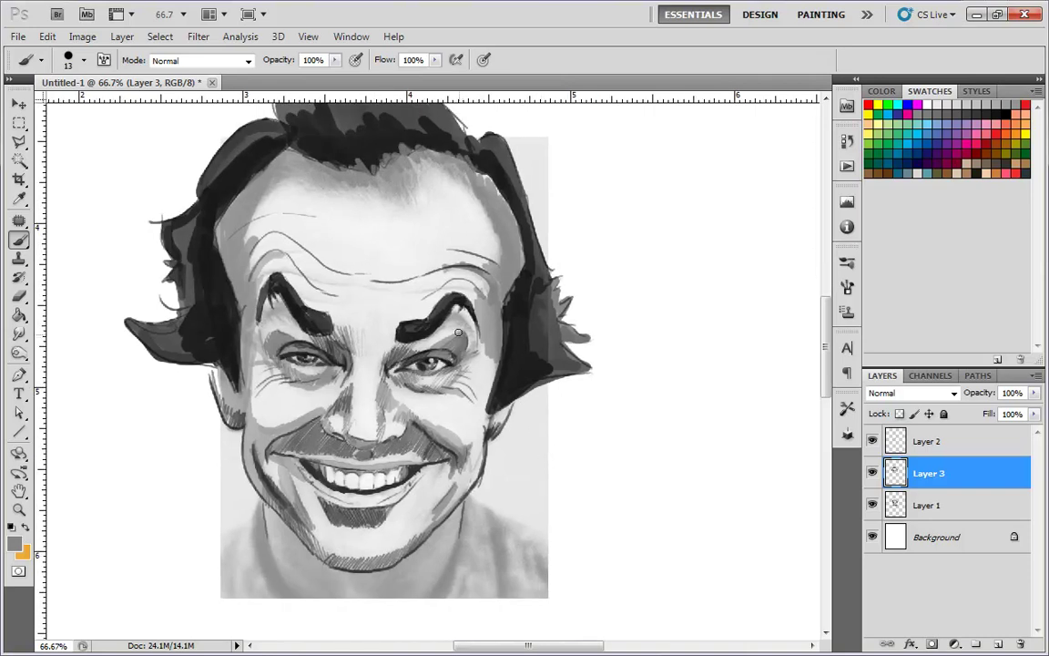
pyautogui.moveTo(467, 445)
pyautogui.mouseDown()
pyautogui.moveTo(485, 412)
pyautogui.moveTo(458, 497)
pyautogui.moveTo(483, 442)
pyautogui.moveTo(468, 488)
pyautogui.mouseUp()
pyautogui.moveTo(495, 428); pyautogui.dragTo(506, 409)
pyautogui.moveTo(470, 485); pyautogui.dragTo(443, 515)
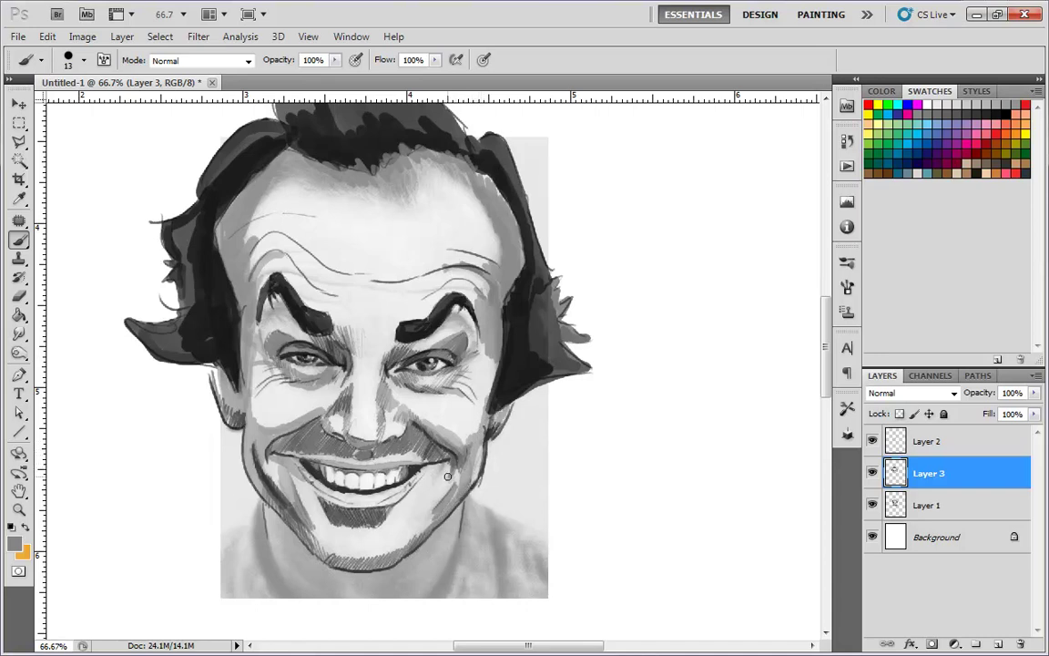
# - Hide the reference photo on Layer 1 so the sketch shows on plain white
pyautogui.hotkey('ctrl', '-')
pyautogui.click(873, 505)
pyautogui.hotkey('ctrl', '-')
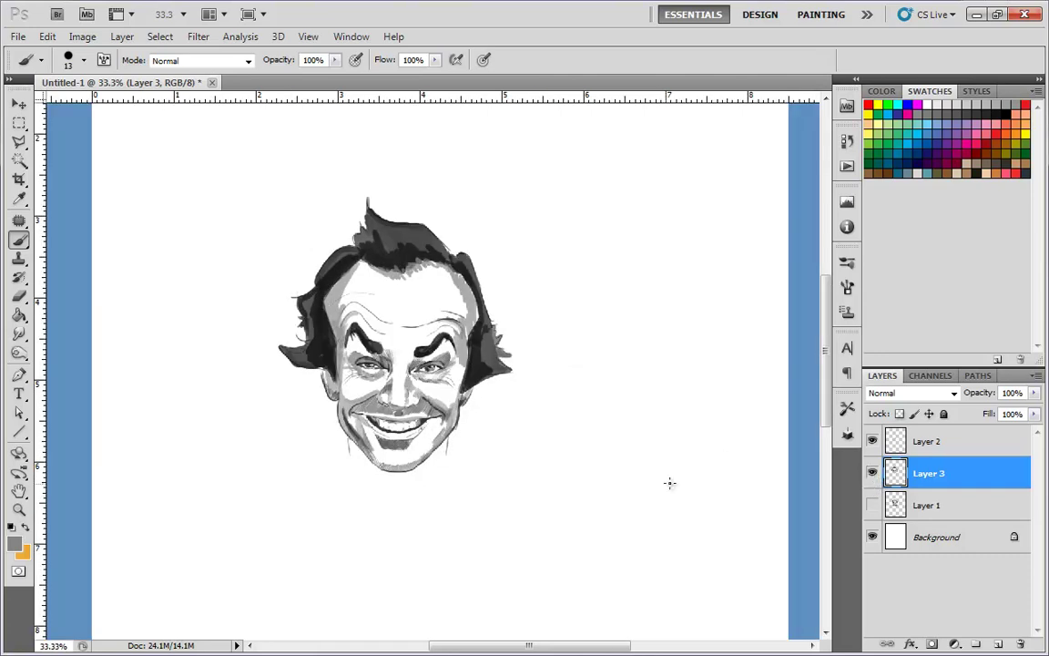
pyautogui.hotkey('ctrl', '+')
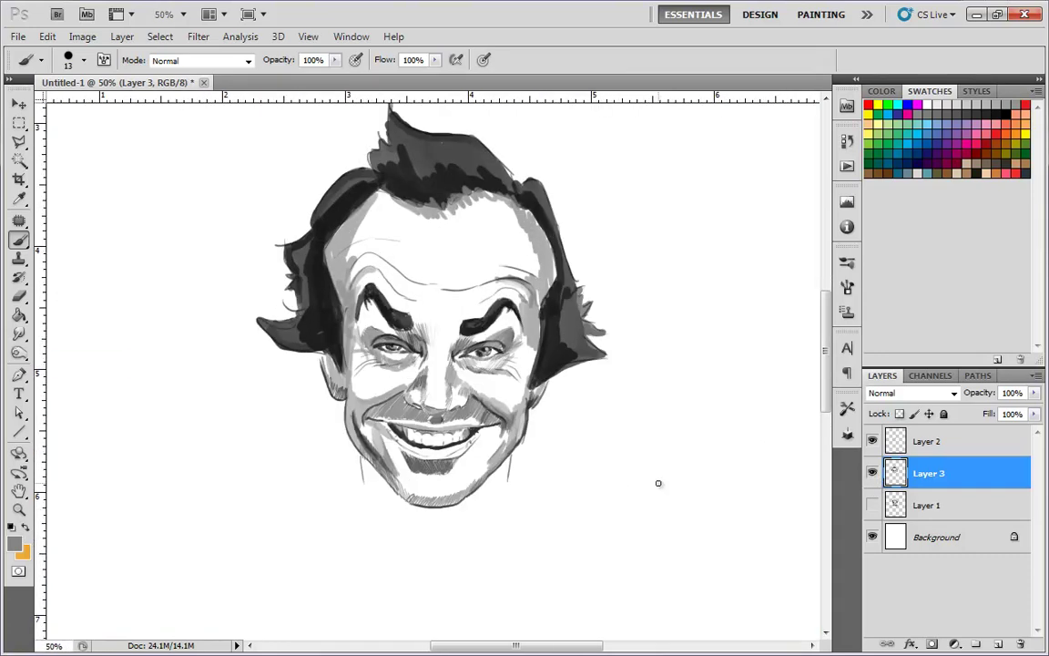
# - Sample near-black from the hair, thicken the face outline and neck lines, and shade the lower lip
pyautogui.moveTo(555, 256)
pyautogui.mouseDown()
pyautogui.moveTo(525, 208)
pyautogui.moveTo(559, 256)
pyautogui.mouseUp()
pyautogui.keyDown('alt'); pyautogui.click(548, 224); pyautogui.keyUp('alt')
pyautogui.moveTo(436, 195)
pyautogui.mouseDown()
pyautogui.moveTo(401, 162)
pyautogui.moveTo(328, 225)
pyautogui.moveTo(313, 278)
pyautogui.moveTo(342, 399)
pyautogui.mouseUp()
pyautogui.moveTo(530, 403)
pyautogui.mouseDown()
pyautogui.moveTo(521, 440)
pyautogui.moveTo(460, 501)
pyautogui.mouseUp()
pyautogui.moveTo(310, 360)
pyautogui.mouseDown()
pyautogui.moveTo(316, 399)
pyautogui.moveTo(362, 455)
pyautogui.mouseUp()
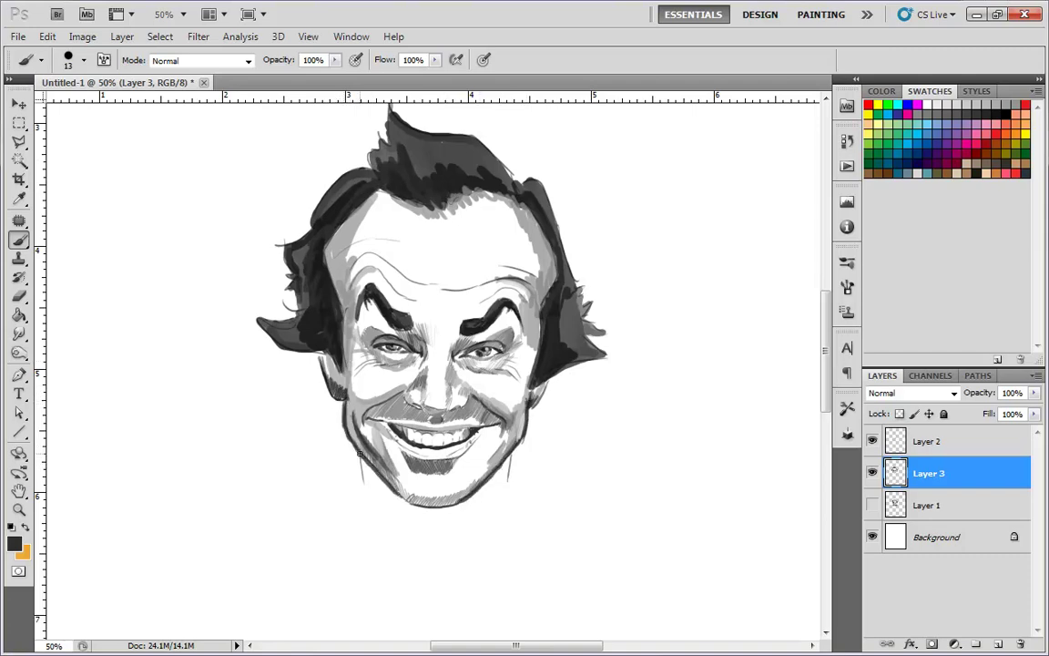
pyautogui.moveTo(512, 457); pyautogui.dragTo(507, 477)
pyautogui.moveTo(485, 436)
pyautogui.mouseDown()
pyautogui.moveTo(462, 454)
pyautogui.moveTo(477, 430)
pyautogui.moveTo(428, 458)
pyautogui.mouseUp()
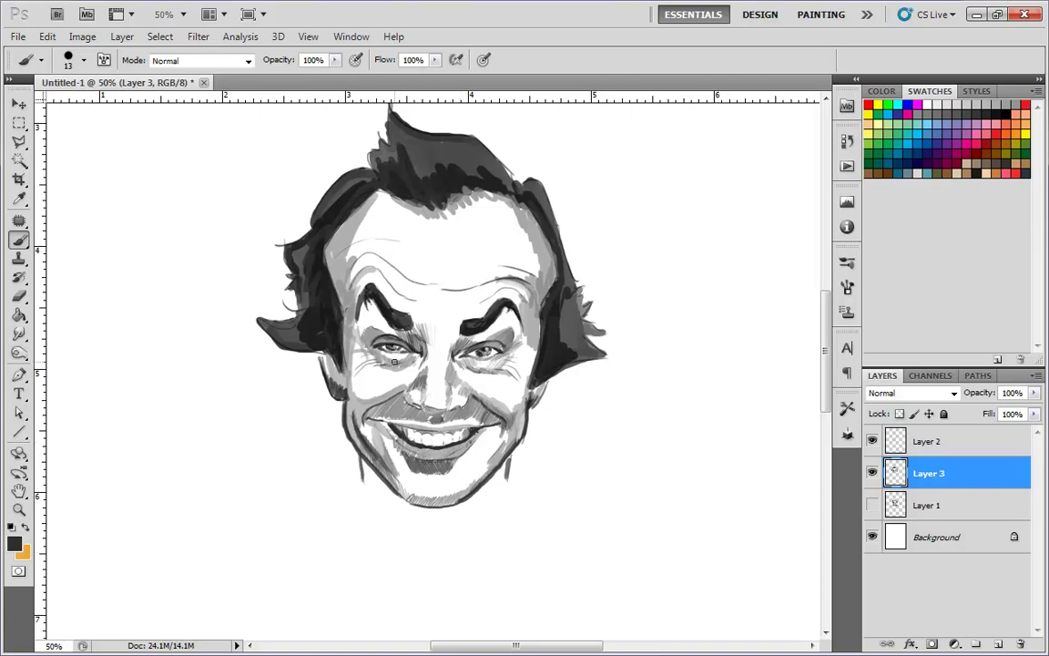
# - Darken the left corner of the smile and the contour below the lower lip
pyautogui.hotkey('ctrl', '+')
pyautogui.hotkey('ctrl', '+')
pyautogui.moveTo(456, 473); pyautogui.dragTo(430, 451)
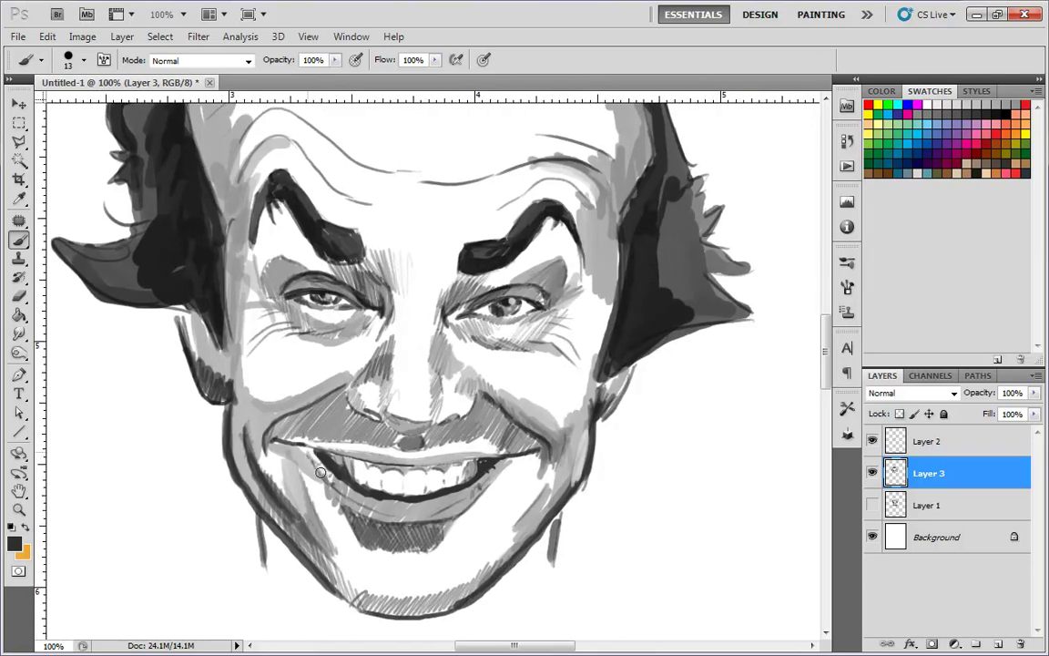
pyautogui.moveTo(308, 456); pyautogui.dragTo(374, 520)
pyautogui.moveTo(437, 514); pyautogui.dragTo(470, 495)
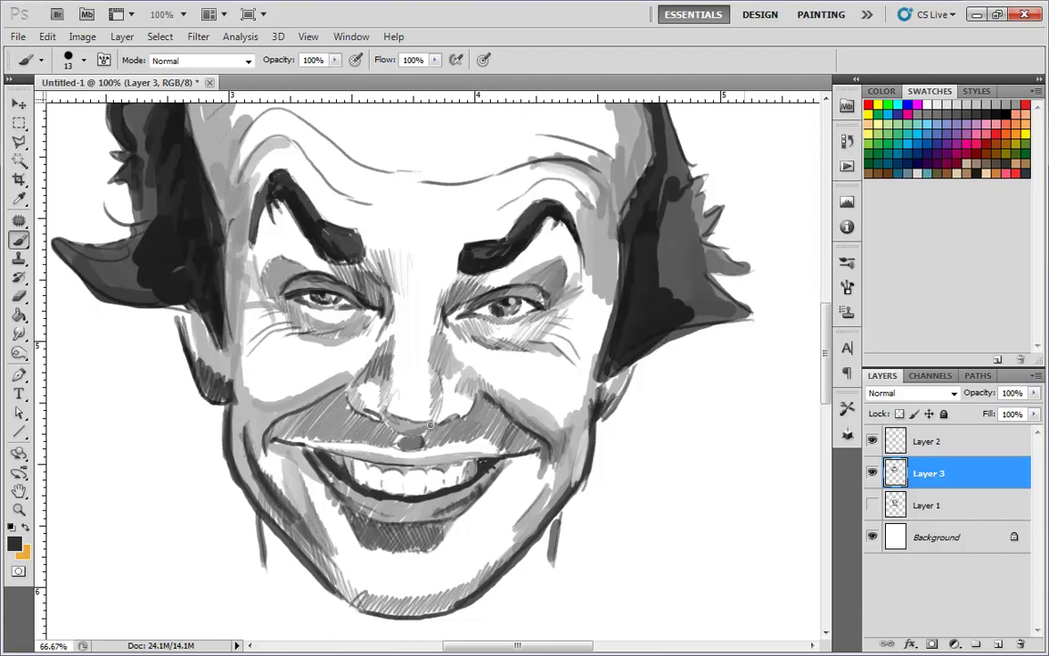
# - Sample white and paint a highlight across the lower lip
pyautogui.hotkey('ctrl', '-')
pyautogui.hotkey('ctrl', '-')
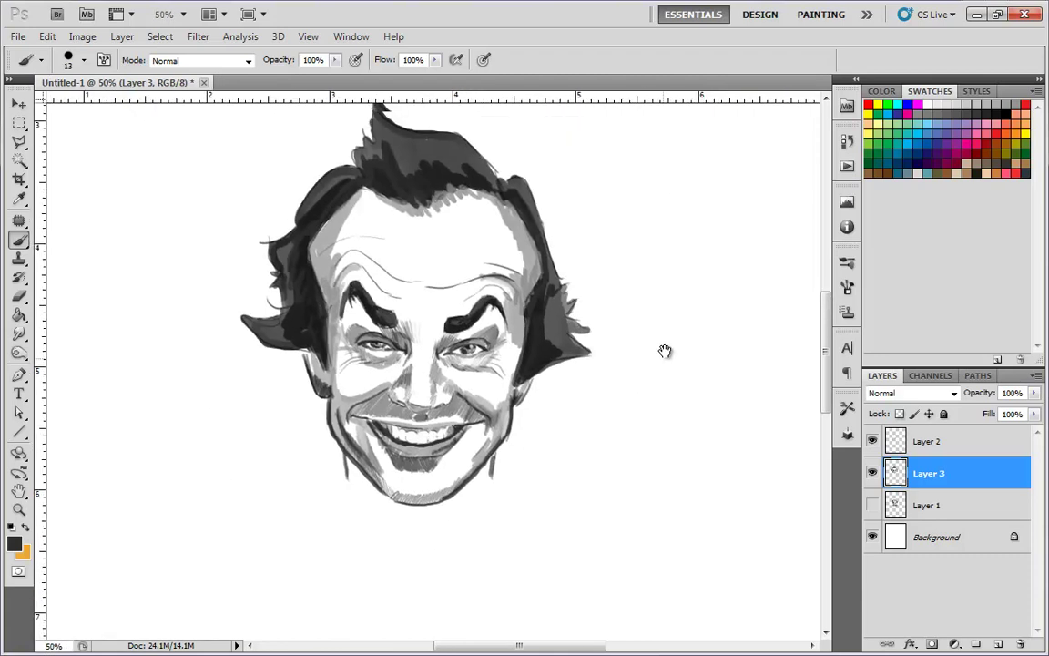
pyautogui.hotkey('ctrl', '+')
pyautogui.keyDown('alt'); pyautogui.click(419, 496); pyautogui.keyUp('alt')
pyautogui.moveTo(423, 513)
pyautogui.mouseDown()
pyautogui.moveTo(451, 499)
pyautogui.moveTo(390, 515)
pyautogui.mouseUp()
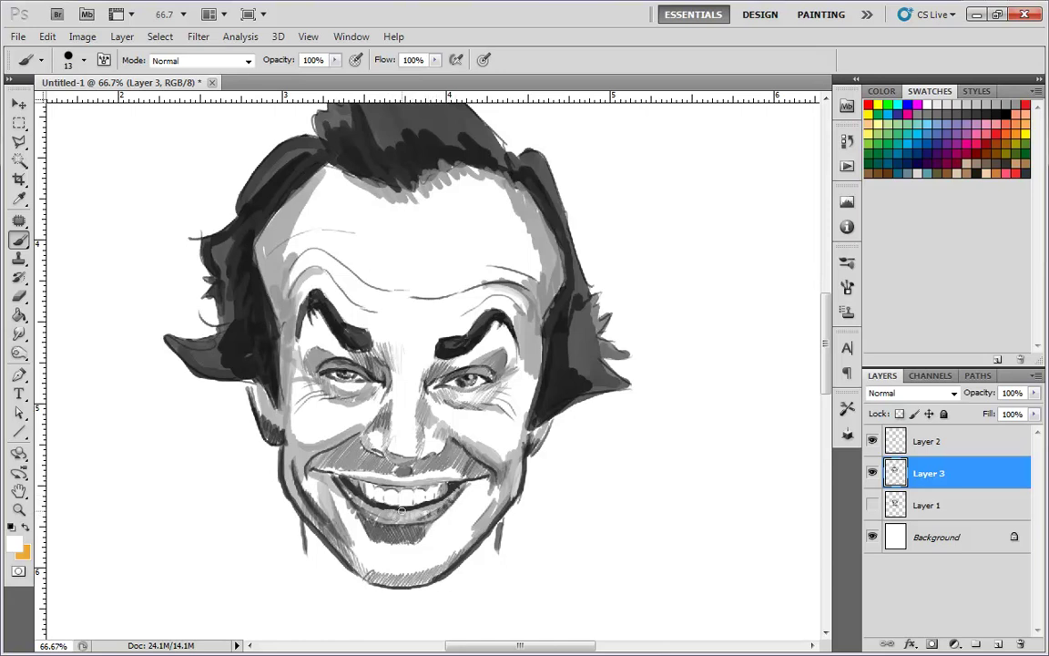
# - Sample a light grey from the forehead and shade along the upper wrinkle on its left side
pyautogui.hotkey('ctrl', '-')
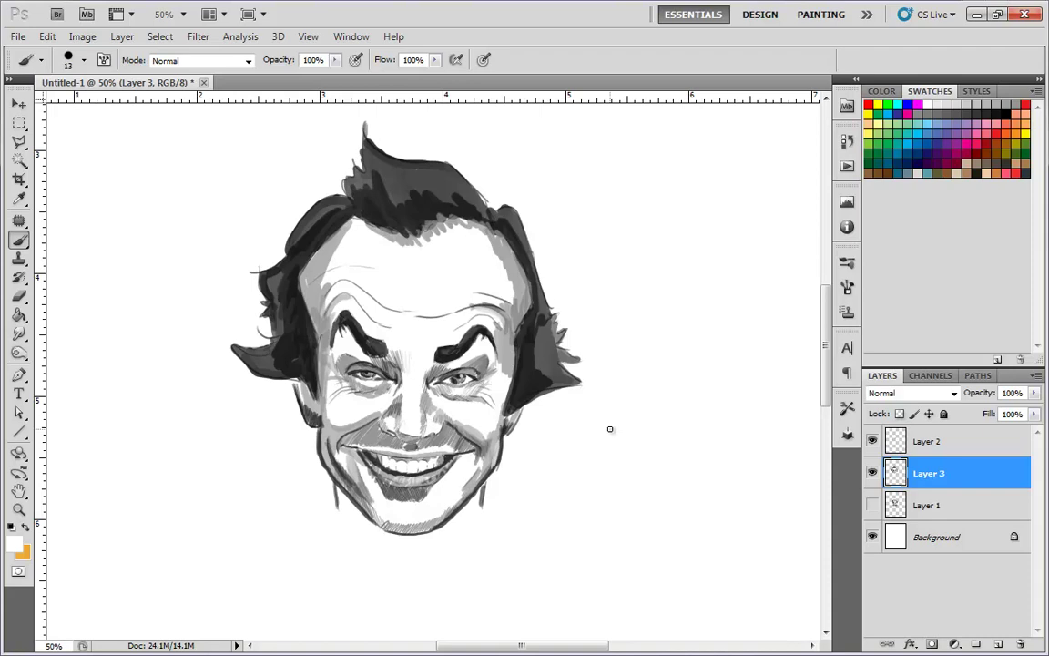
pyautogui.keyDown('alt'); pyautogui.click(327, 288); pyautogui.keyUp('alt')
pyautogui.moveTo(325, 288)
pyautogui.mouseDown()
pyautogui.moveTo(334, 276)
pyautogui.moveTo(371, 268)
pyautogui.mouseUp()
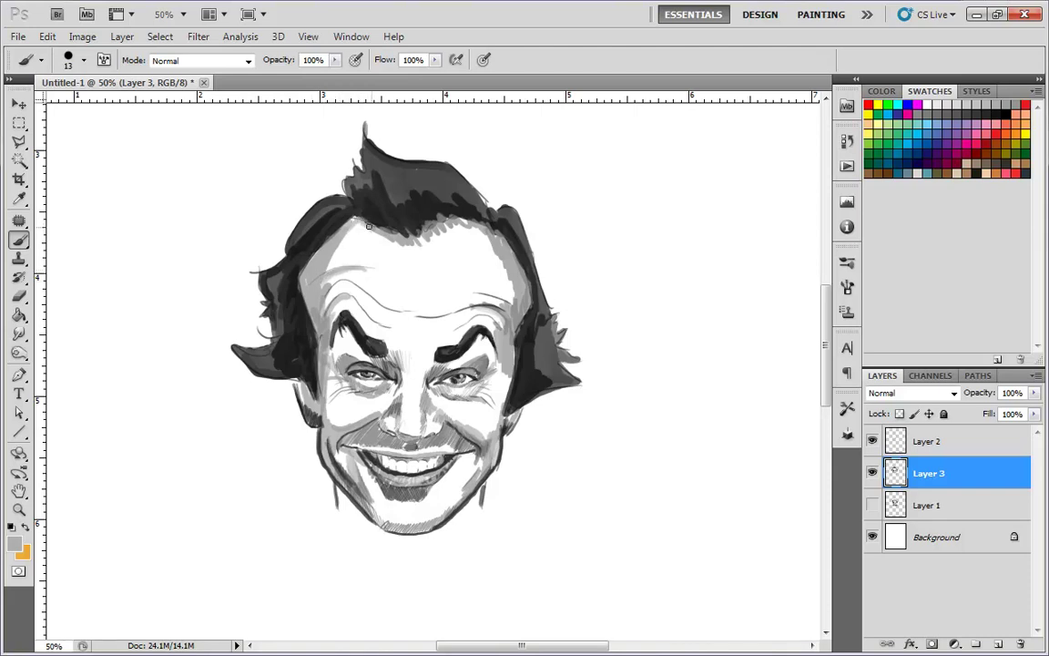
# - Sample near-black, fill the hairline with spiky strokes, and deepen the left hair and the top tuft
pyautogui.keyDown('alt'); pyautogui.click(424, 215); pyautogui.keyUp('alt')
pyautogui.moveTo(429, 209)
pyautogui.mouseDown()
pyautogui.moveTo(439, 214)
pyautogui.moveTo(396, 194)
pyautogui.mouseUp()
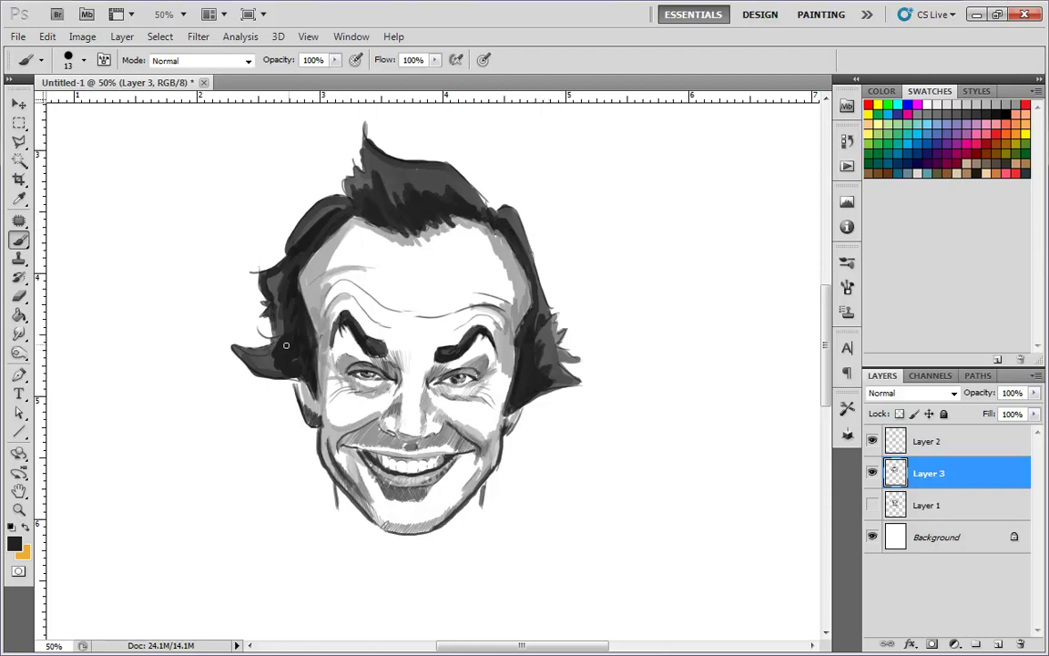
pyautogui.moveTo(287, 341); pyautogui.dragTo(284, 320)
pyautogui.moveTo(263, 274)
pyautogui.mouseDown()
pyautogui.moveTo(278, 312)
pyautogui.moveTo(277, 345)
pyautogui.moveTo(242, 360)
pyautogui.mouseUp()
pyautogui.moveTo(345, 197)
pyautogui.mouseDown()
pyautogui.moveTo(298, 231)
pyautogui.moveTo(368, 166)
pyautogui.moveTo(409, 171)
pyautogui.mouseUp()
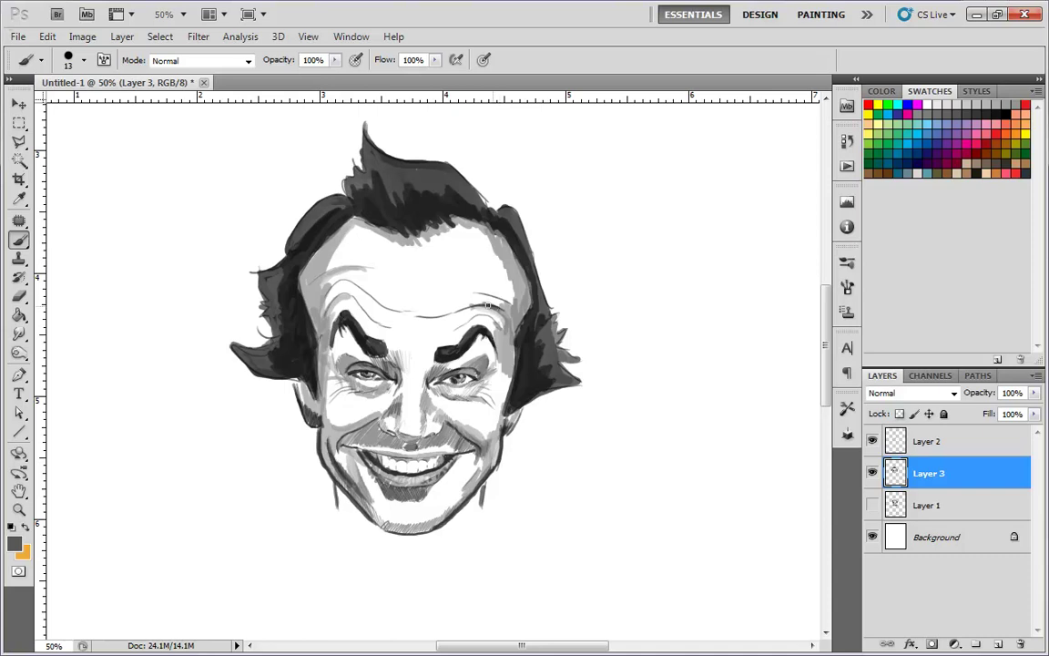
# - Sample a light grey and add soft shading along the forehead wrinkles above both eyebrows
pyautogui.keyDown('alt'); pyautogui.click(350, 294); pyautogui.keyUp('alt')
pyautogui.moveTo(348, 296)
pyautogui.mouseDown()
pyautogui.moveTo(365, 318)
pyautogui.moveTo(400, 313)
pyautogui.moveTo(352, 286)
pyautogui.moveTo(327, 292)
pyautogui.moveTo(370, 233)
pyautogui.moveTo(387, 244)
pyautogui.moveTo(327, 270)
pyautogui.moveTo(356, 229)
pyautogui.mouseUp()
pyautogui.moveTo(515, 299)
pyautogui.mouseDown()
pyautogui.moveTo(492, 247)
pyautogui.moveTo(415, 204)
pyautogui.moveTo(442, 200)
pyautogui.mouseUp()
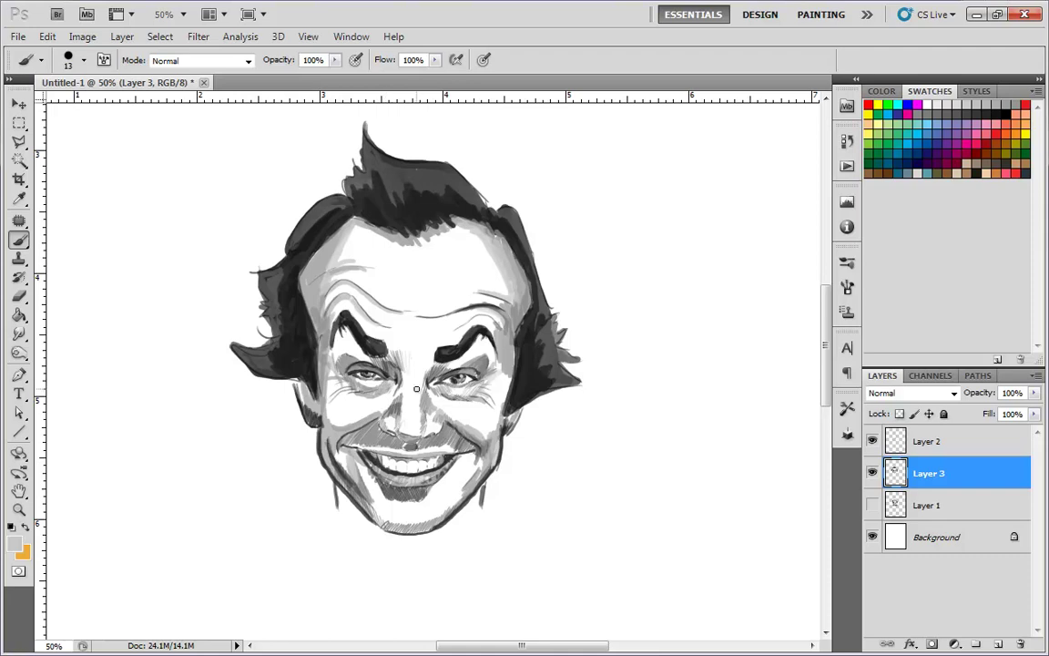
# - Sample a dark grey beside the nose and deepen the shading around the eyes and both temples
pyautogui.keyDown('alt'); pyautogui.click(390, 369); pyautogui.keyUp('alt')
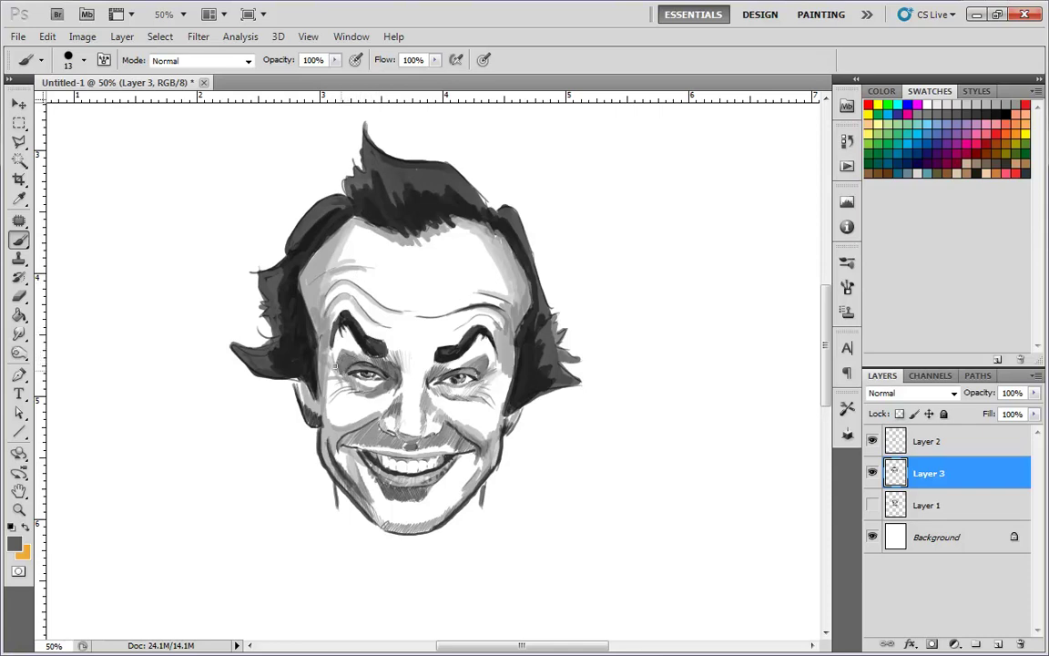
pyautogui.moveTo(309, 306)
pyautogui.mouseDown()
pyautogui.moveTo(282, 238)
pyautogui.moveTo(327, 246)
pyautogui.mouseUp()
pyautogui.moveTo(531, 297)
pyautogui.mouseDown()
pyautogui.moveTo(523, 271)
pyautogui.moveTo(532, 309)
pyautogui.mouseUp()
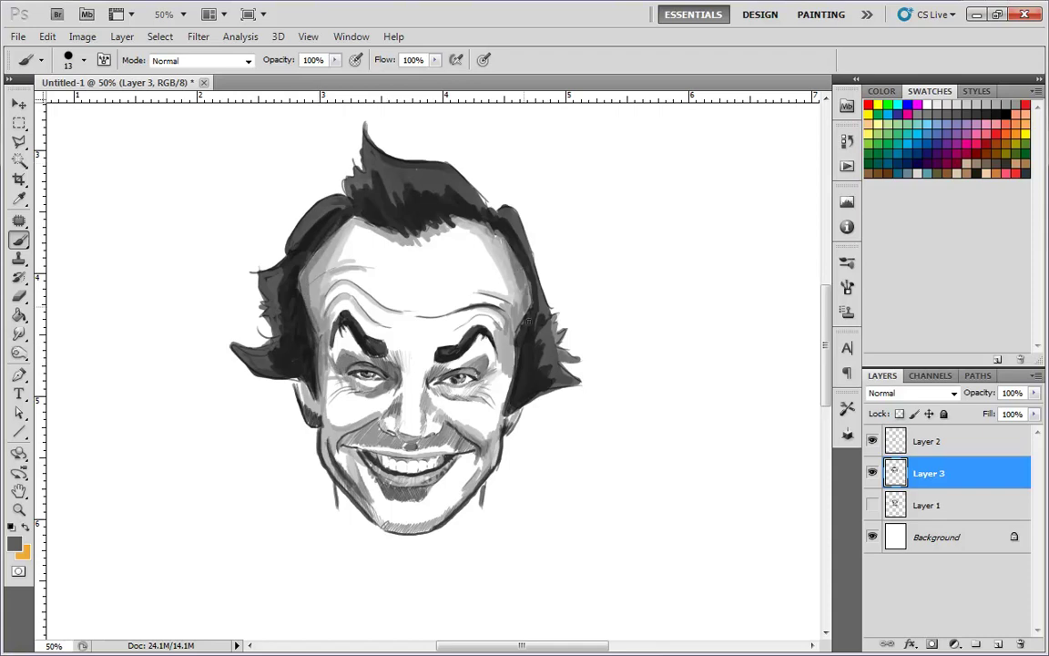
# - Show the Layer 1 reference photo again and place it to the right of the sketch at 100% opacity
pyautogui.hotkey('ctrl', '-')
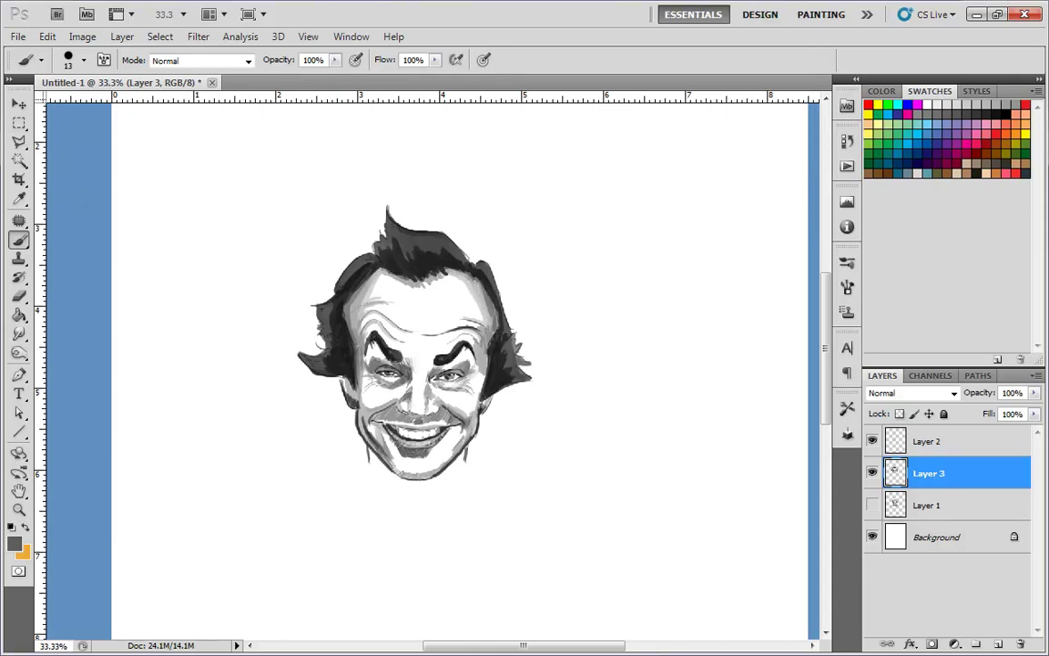
pyautogui.click(887, 506)
pyautogui.click(873, 505)
pyautogui.click(18, 103)
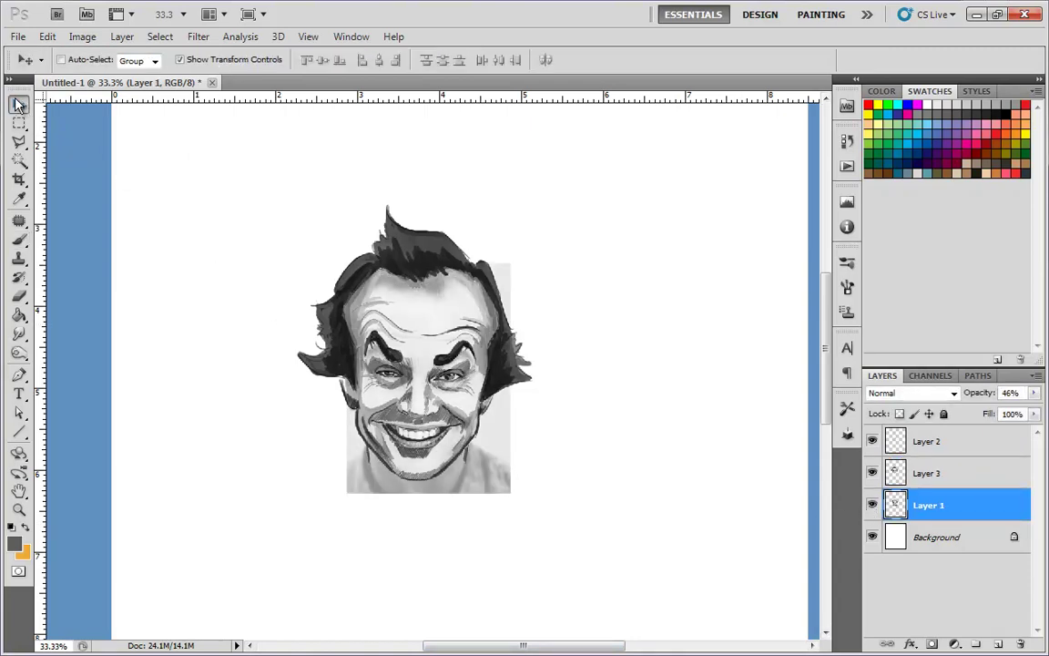
pyautogui.moveTo(363, 391); pyautogui.dragTo(581, 391)
pyautogui.moveTo(623, 435); pyautogui.dragTo(630, 429)
pyautogui.click(1033, 393)
pyautogui.moveTo(990, 409); pyautogui.dragTo(1038, 413)
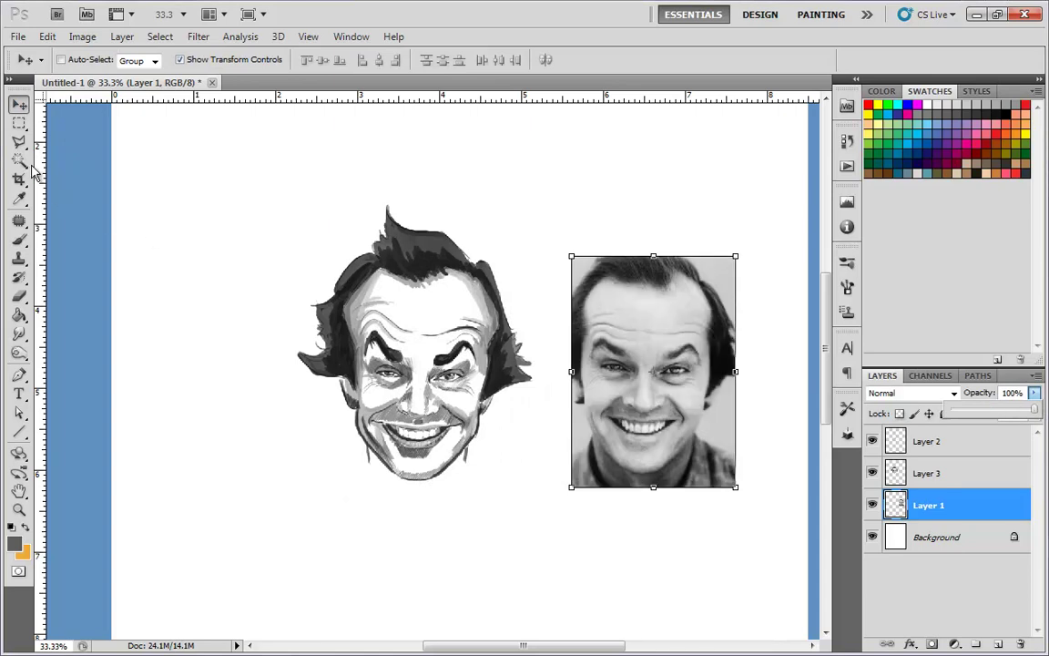
# - With the 13 px brush, rough in overlapping circles for the skull and a rounded jaw form below the portraits
pyautogui.press('m')
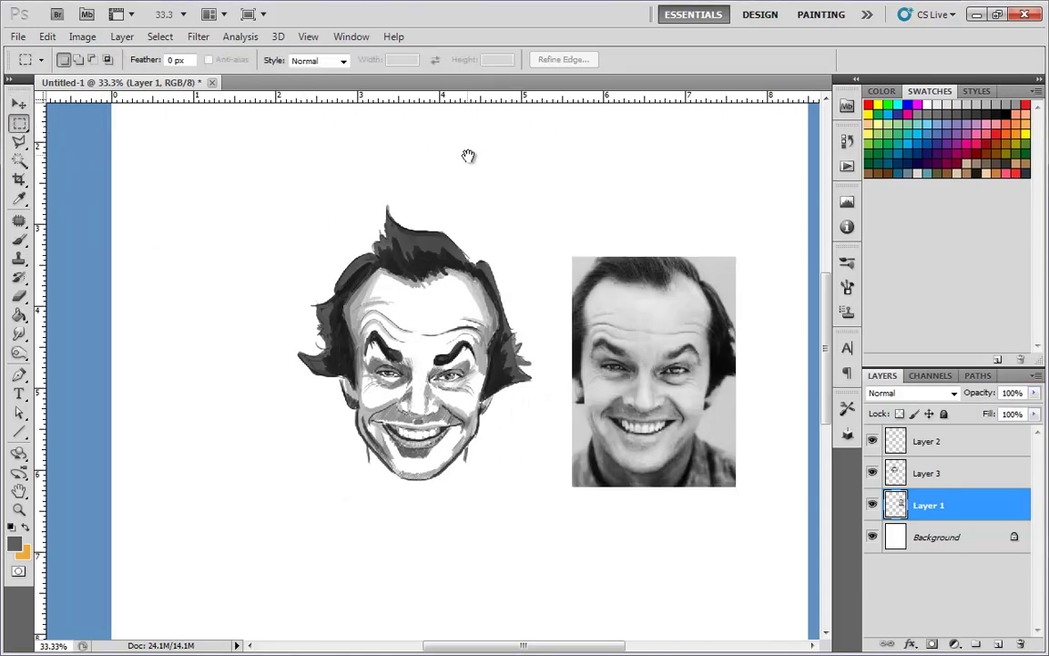
pyautogui.moveTo(466, 143); pyautogui.dragTo(343, 141)
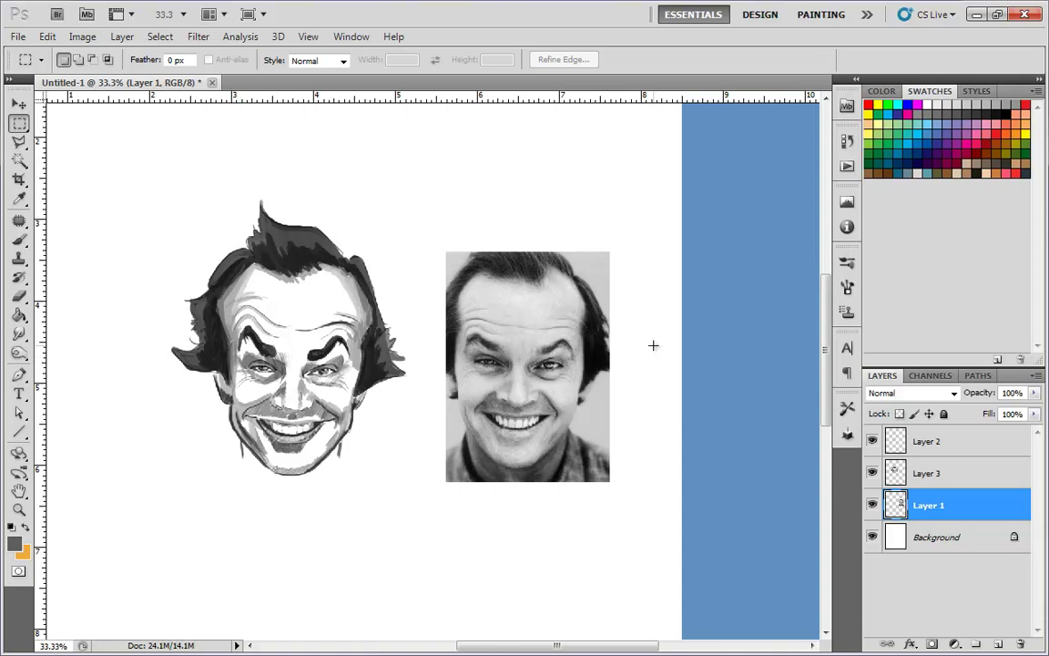
pyautogui.moveTo(502, 509); pyautogui.dragTo(542, 358)
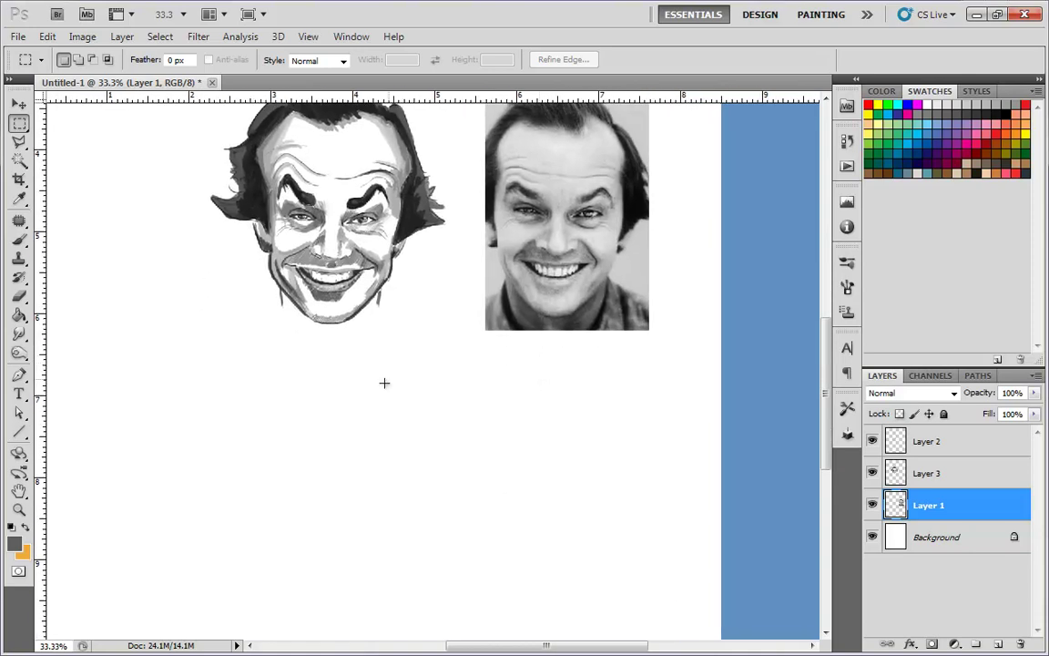
pyautogui.moveTo(449, 381); pyautogui.dragTo(369, 481)
pyautogui.click(417, 344)
pyautogui.click(28, 242)
pyautogui.moveTo(468, 391)
pyautogui.mouseDown()
pyautogui.moveTo(340, 465)
pyautogui.moveTo(465, 509)
pyautogui.mouseUp()
pyautogui.moveTo(506, 440); pyautogui.dragTo(389, 376)
pyautogui.moveTo(489, 504)
pyautogui.mouseDown()
pyautogui.moveTo(474, 404)
pyautogui.moveTo(328, 283)
pyautogui.moveTo(496, 415)
pyautogui.moveTo(314, 418)
pyautogui.moveTo(392, 554)
pyautogui.mouseUp()
pyautogui.moveTo(460, 421)
pyautogui.mouseDown()
pyautogui.moveTo(480, 503)
pyautogui.moveTo(335, 435)
pyautogui.moveTo(305, 532)
pyautogui.moveTo(476, 538)
pyautogui.moveTo(319, 456)
pyautogui.moveTo(328, 276)
pyautogui.moveTo(483, 412)
pyautogui.mouseUp()
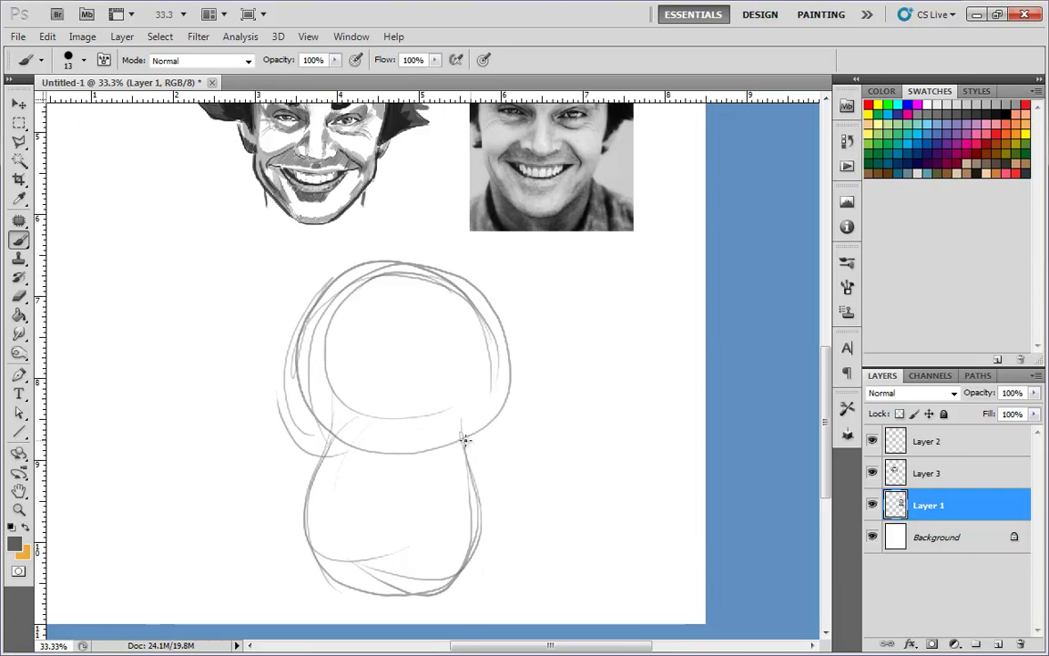
# - Add the ear on the left of the construction sketch and strengthen both sides of the jaw
pyautogui.moveTo(288, 403); pyautogui.dragTo(307, 496)
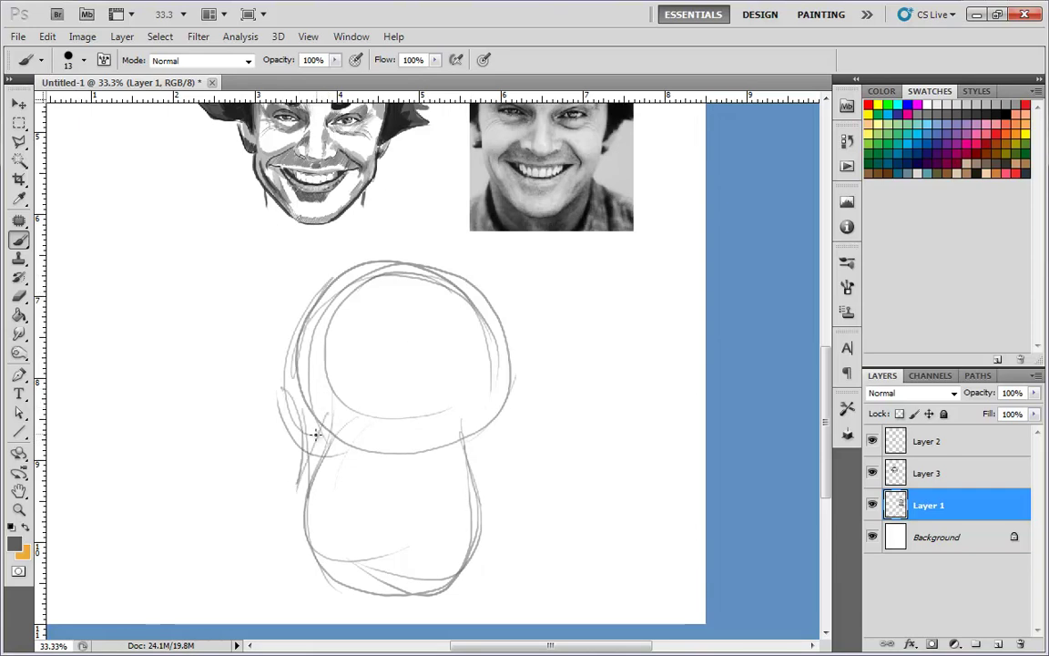
pyautogui.moveTo(324, 422)
pyautogui.mouseDown()
pyautogui.moveTo(308, 447)
pyautogui.moveTo(304, 528)
pyautogui.moveTo(300, 514)
pyautogui.moveTo(334, 566)
pyautogui.moveTo(316, 552)
pyautogui.moveTo(429, 592)
pyautogui.mouseUp()
pyautogui.moveTo(466, 421)
pyautogui.mouseDown()
pyautogui.moveTo(492, 524)
pyautogui.moveTo(433, 591)
pyautogui.mouseUp()
# - Redraw the skull circle with a bolder line and sketch a pointed hair tuft on top of it
pyautogui.scroll(3, 457, 530)
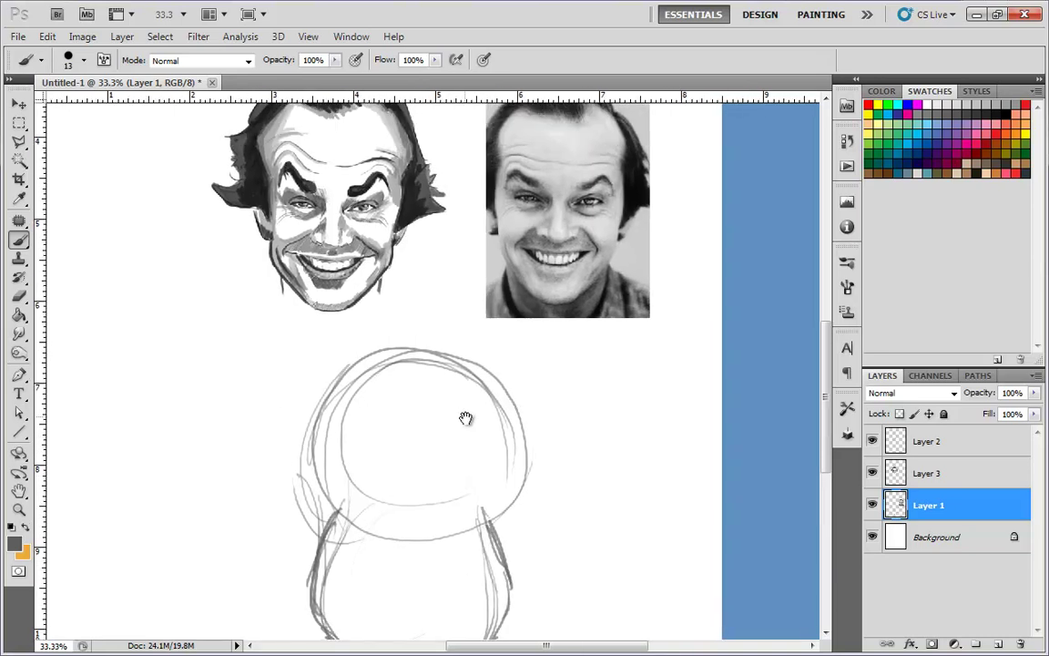
pyautogui.moveTo(492, 506)
pyautogui.mouseDown()
pyautogui.moveTo(444, 324)
pyautogui.moveTo(334, 515)
pyautogui.mouseUp()
pyautogui.moveTo(410, 372); pyautogui.dragTo(355, 339)
pyautogui.moveTo(447, 356); pyautogui.dragTo(447, 301)
pyautogui.moveTo(448, 310); pyautogui.dragTo(387, 271)
# - Sketch the flared, pointed hair shapes sticking out from both sides of the skull circle
pyautogui.moveTo(383, 355); pyautogui.dragTo(286, 499)
pyautogui.moveTo(306, 513); pyautogui.dragTo(221, 445)
pyautogui.moveTo(222, 444)
pyautogui.mouseDown()
pyautogui.moveTo(251, 466)
pyautogui.moveTo(262, 421)
pyautogui.mouseUp()
pyautogui.moveTo(263, 421); pyautogui.dragTo(330, 359)
pyautogui.moveTo(465, 344); pyautogui.dragTo(495, 339)
pyautogui.moveTo(508, 374)
pyautogui.mouseDown()
pyautogui.moveTo(558, 417)
pyautogui.moveTo(532, 401)
pyautogui.mouseUp()
pyautogui.moveTo(532, 401); pyautogui.dragTo(630, 429)
pyautogui.moveTo(627, 436); pyautogui.dragTo(519, 517)
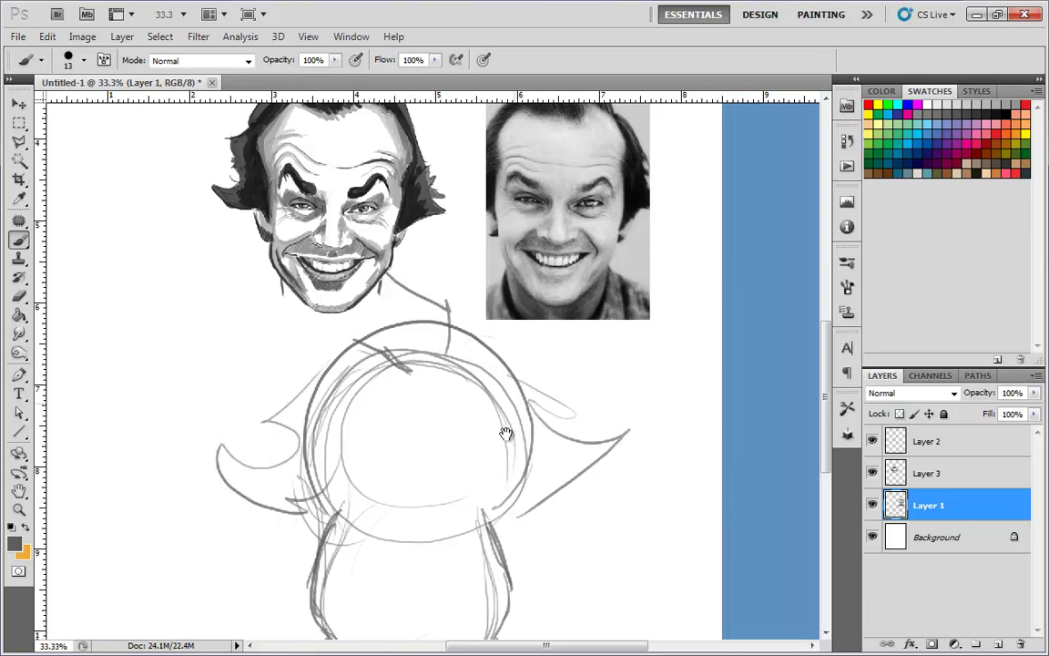
# - Sketch a flattened eye band across the lower skull circle and a wedge-shaped nose beneath it
pyautogui.moveTo(495, 469); pyautogui.dragTo(499, 438)
pyautogui.moveTo(358, 451)
pyautogui.mouseDown()
pyautogui.moveTo(500, 441)
pyautogui.moveTo(364, 450)
pyautogui.mouseUp()
pyautogui.moveTo(368, 462); pyautogui.dragTo(472, 454)
pyautogui.moveTo(442, 498); pyautogui.dragTo(445, 492)
pyautogui.moveTo(422, 449)
pyautogui.mouseDown()
pyautogui.moveTo(402, 487)
pyautogui.moveTo(407, 512)
pyautogui.mouseUp()
pyautogui.moveTo(431, 469)
pyautogui.mouseDown()
pyautogui.moveTo(455, 506)
pyautogui.moveTo(402, 523)
pyautogui.mouseUp()
pyautogui.moveTo(410, 527)
pyautogui.mouseDown()
pyautogui.moveTo(455, 525)
pyautogui.moveTo(423, 480)
pyautogui.mouseUp()
# - Add the cheek lines and the curved lines of a wide smile inside the jaw form of the construction sketch
pyautogui.moveTo(344, 498); pyautogui.dragTo(387, 519)
pyautogui.moveTo(354, 507)
pyautogui.mouseDown()
pyautogui.moveTo(475, 506)
pyautogui.moveTo(339, 507)
pyautogui.mouseUp()
pyautogui.moveTo(393, 450); pyautogui.dragTo(328, 500)
pyautogui.moveTo(459, 465); pyautogui.dragTo(487, 504)
pyautogui.moveTo(358, 523)
pyautogui.mouseDown()
pyautogui.moveTo(373, 541)
pyautogui.moveTo(447, 544)
pyautogui.mouseUp()
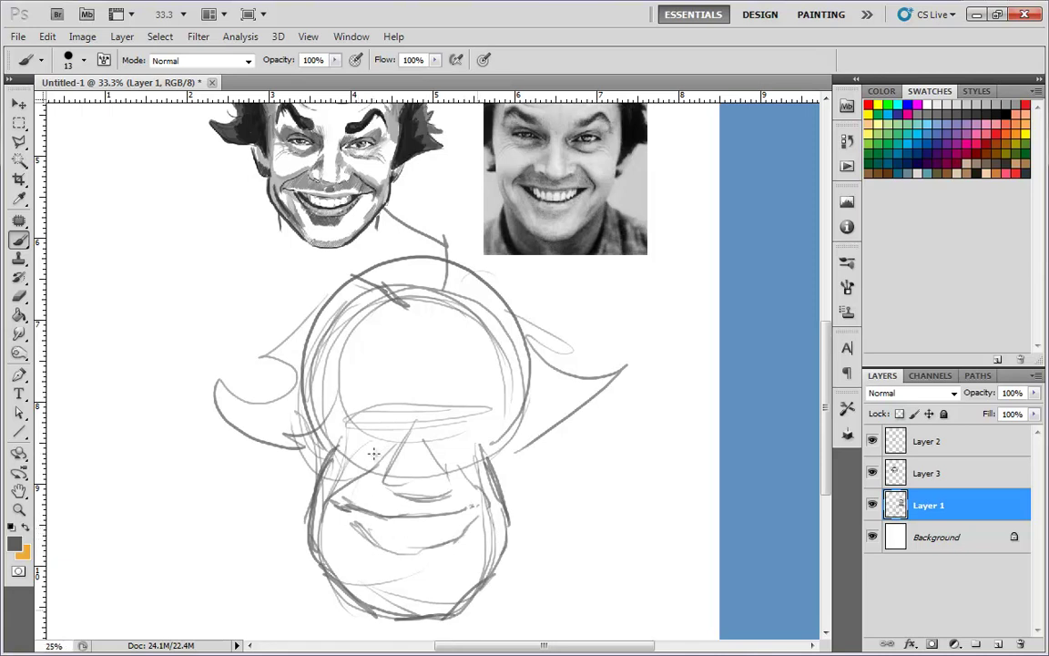
# - Erase the construction sketch below the portraits with a round 185 px eraser
pyautogui.hotkey('ctrl', '-')
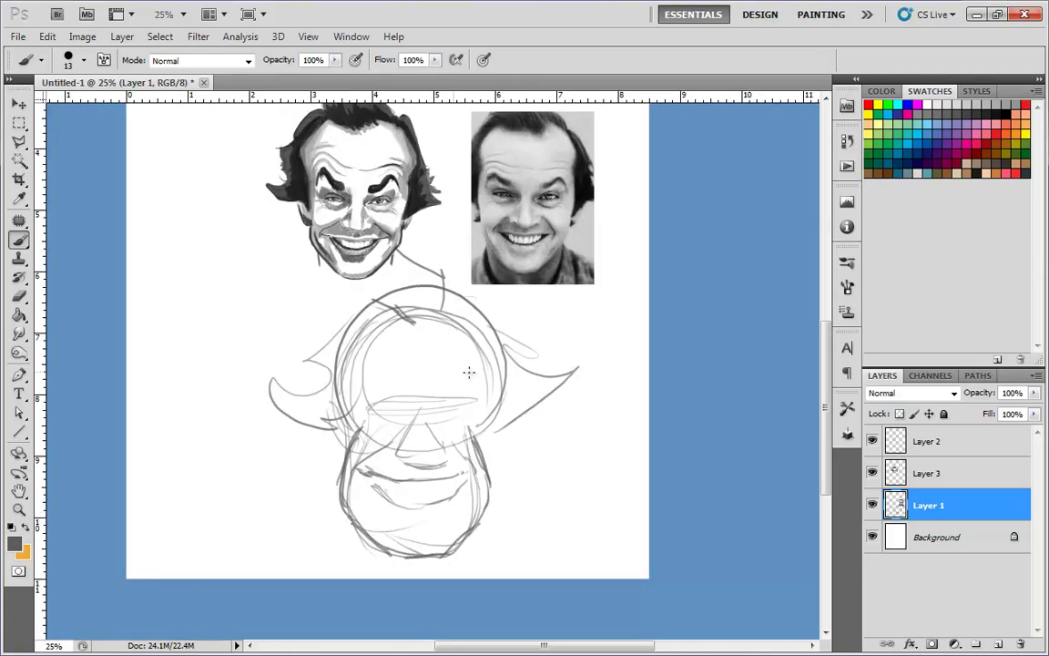
pyautogui.click(18, 296)
pyautogui.rightClick(460, 408)
pyautogui.click(534, 453)
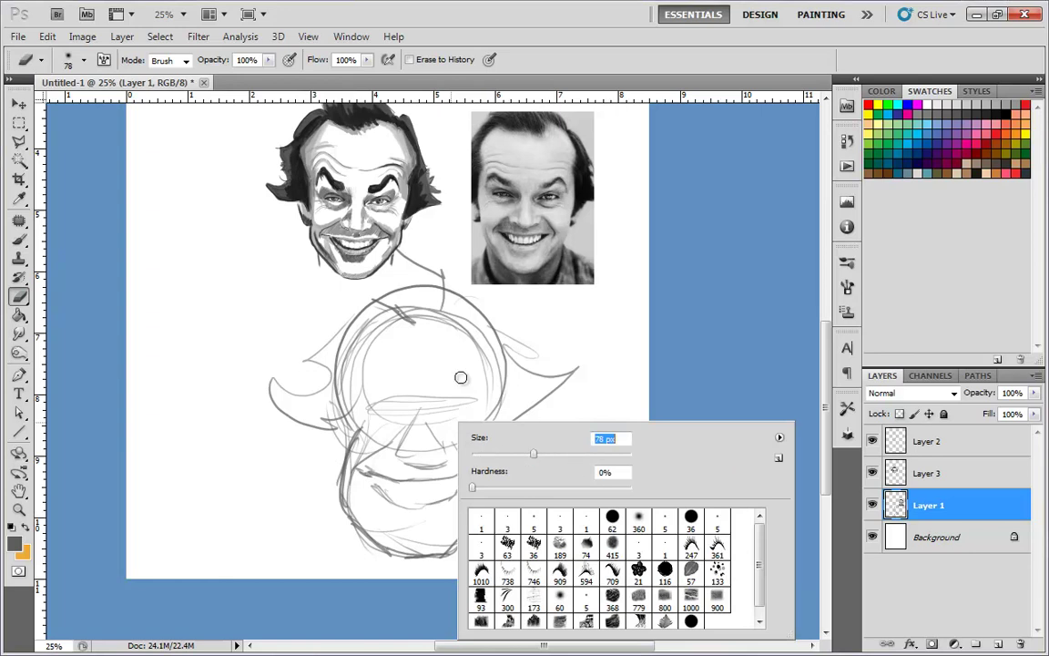
pyautogui.click(615, 518)
pyautogui.click(584, 453)
pyautogui.moveTo(496, 364)
pyautogui.mouseDown()
pyautogui.moveTo(410, 265)
pyautogui.moveTo(404, 310)
pyautogui.moveTo(435, 342)
pyautogui.moveTo(353, 336)
pyautogui.moveTo(255, 494)
pyautogui.moveTo(342, 343)
pyautogui.moveTo(251, 487)
pyautogui.moveTo(323, 558)
pyautogui.moveTo(403, 490)
pyautogui.moveTo(394, 575)
pyautogui.moveTo(475, 304)
pyautogui.moveTo(454, 311)
pyautogui.moveTo(483, 445)
pyautogui.moveTo(581, 341)
pyautogui.moveTo(454, 505)
pyautogui.moveTo(558, 347)
pyautogui.moveTo(452, 340)
pyautogui.moveTo(391, 461)
pyautogui.mouseUp()
pyautogui.press('space')
pyautogui.moveTo(556, 330); pyautogui.dragTo(542, 437)
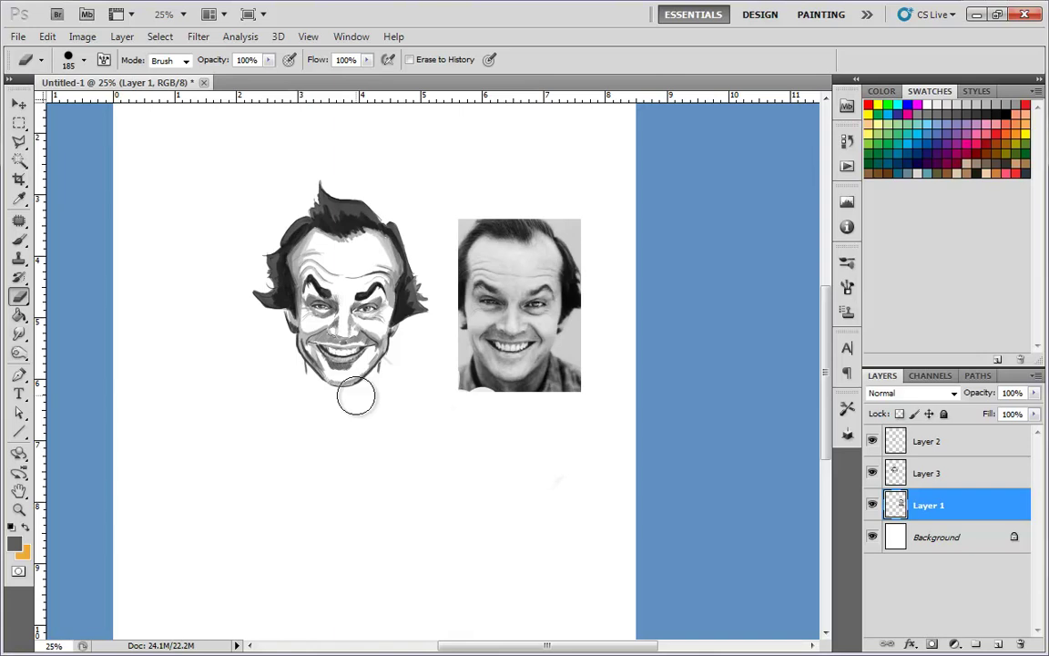
# - Open the photo layer in the Liquify filter and try the Pucker tool on the left eye, undoing the result
pyautogui.hotkey('ctrl', '+')
pyautogui.hotkey('ctrl', '+')
pyautogui.press('space')
pyautogui.moveTo(583, 342)
pyautogui.mouseDown()
pyautogui.moveTo(190, 445)
pyautogui.moveTo(351, 420)
pyautogui.moveTo(424, 438)
pyautogui.mouseUp()
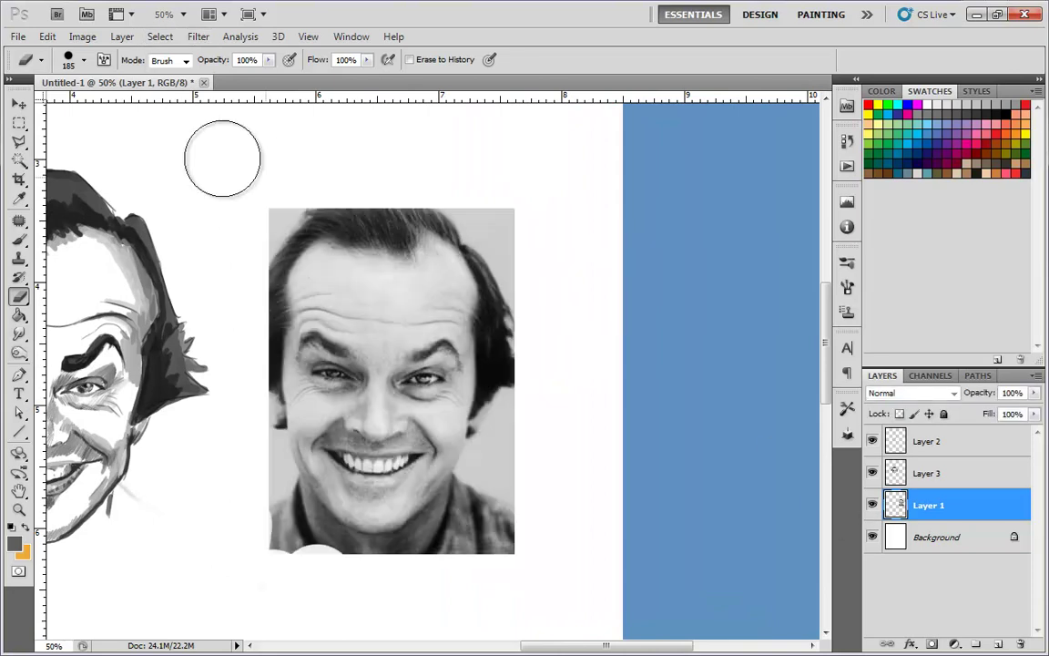
pyautogui.click(198, 36)
pyautogui.click(216, 131)
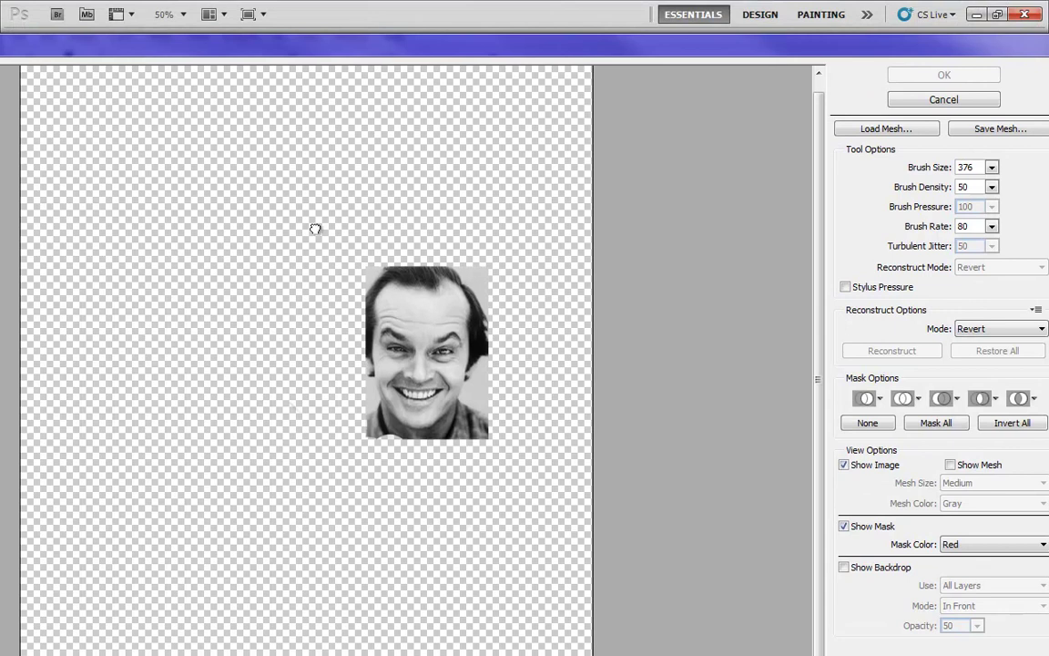
pyautogui.moveTo(274, 45); pyautogui.dragTo(531, 25)
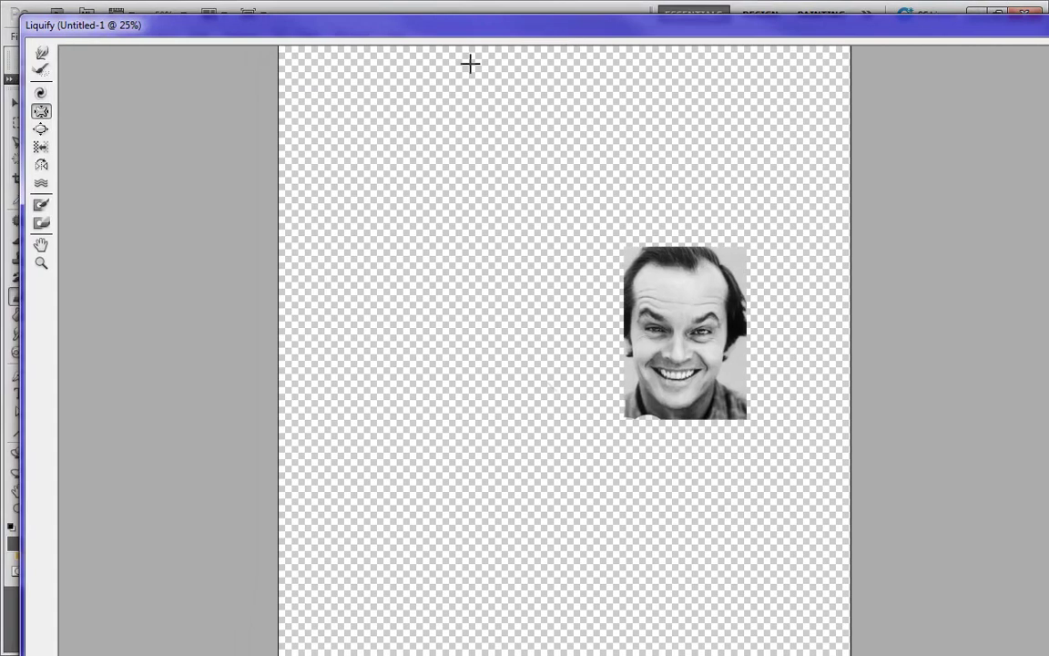
pyautogui.click(655, 332)
pyautogui.hotkey('ctrl', 'z')
# - Enlarge both eyes and the mouth of the photo with the Bloat tool at brush size 376
pyautogui.click(41, 129)
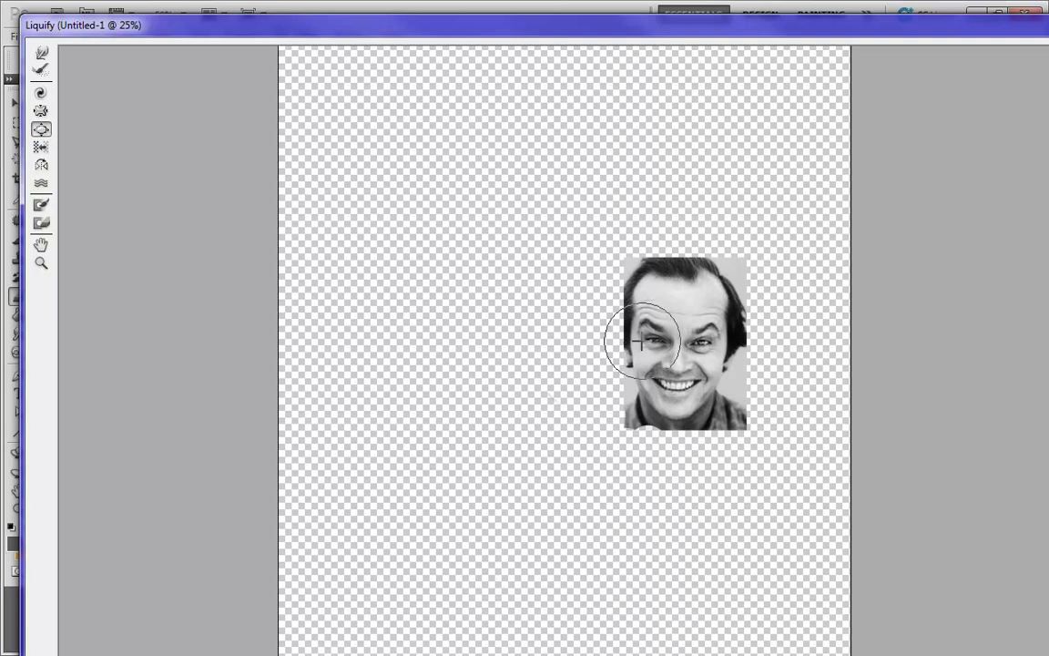
pyautogui.click(651, 335)
pyautogui.click(706, 343)
pyautogui.click(675, 382)
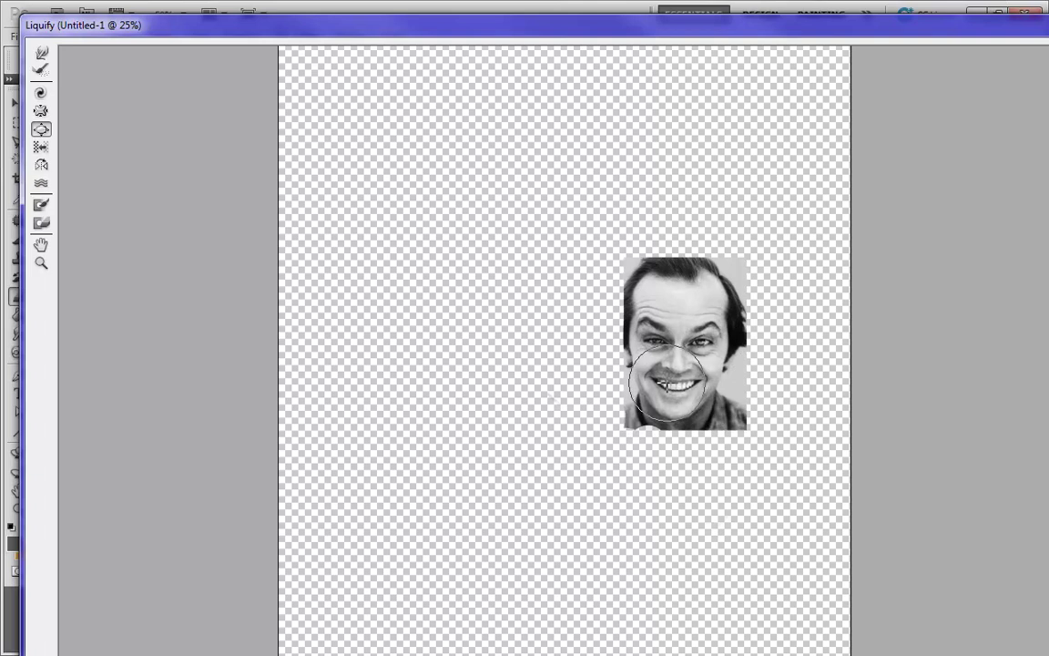
pyautogui.click(680, 384)
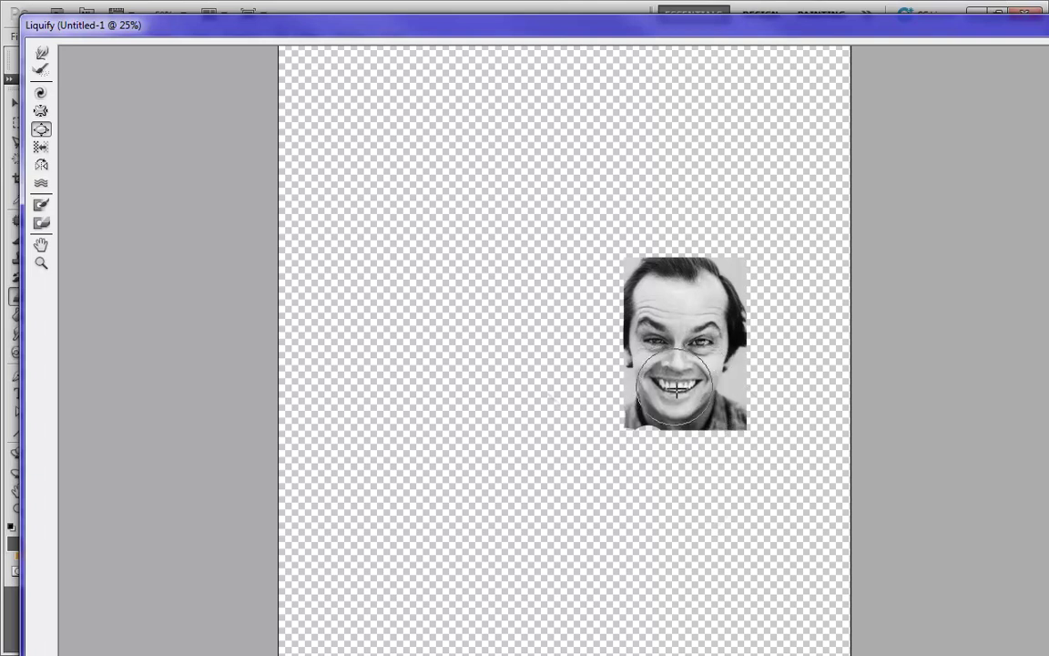
pyautogui.click(675, 398)
pyautogui.hotkey('ctrl', 'z')
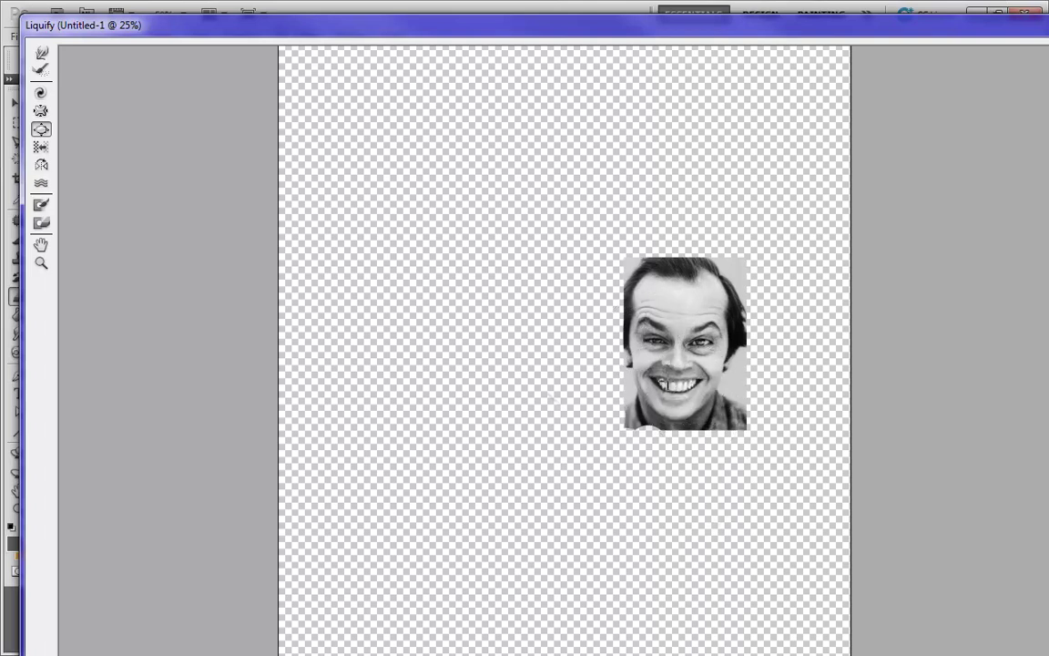
# - Stretch the smile wider and reshape the chin, nose and brows with the Forward Warp tool
pyautogui.click(40, 53)
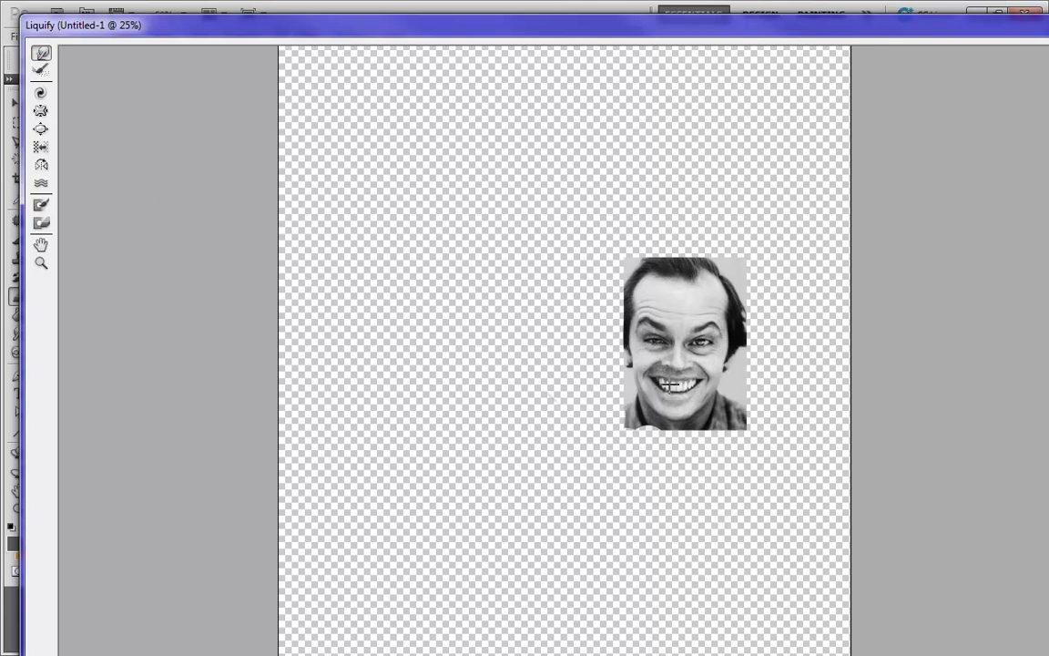
pyautogui.moveTo(666, 385)
pyautogui.mouseDown()
pyautogui.moveTo(649, 382)
pyautogui.moveTo(716, 378)
pyautogui.mouseUp()
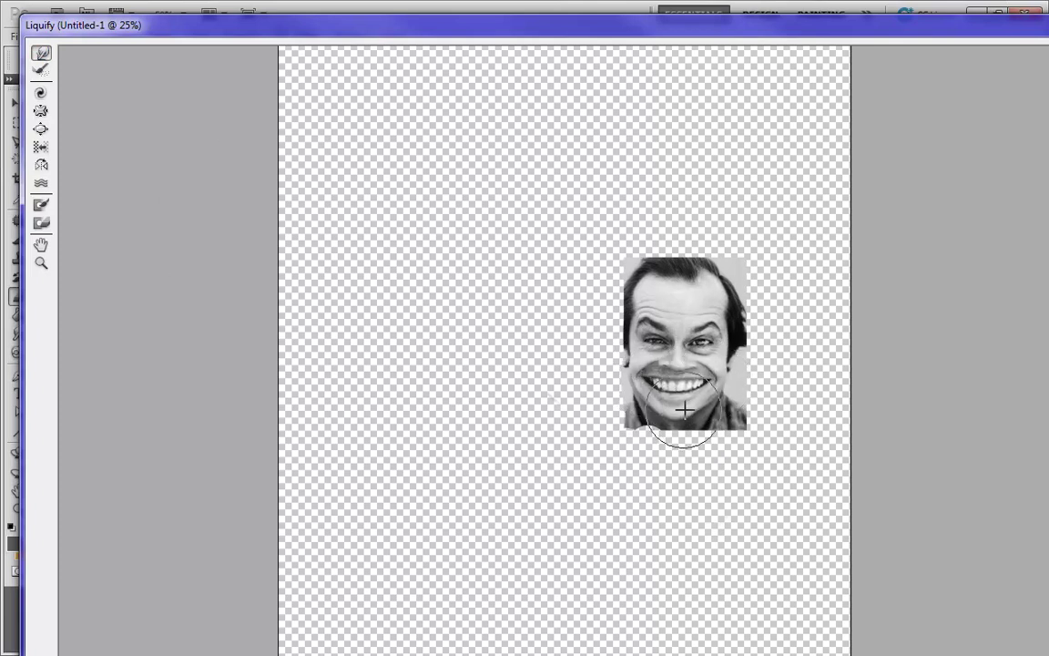
pyautogui.moveTo(677, 416); pyautogui.dragTo(679, 414)
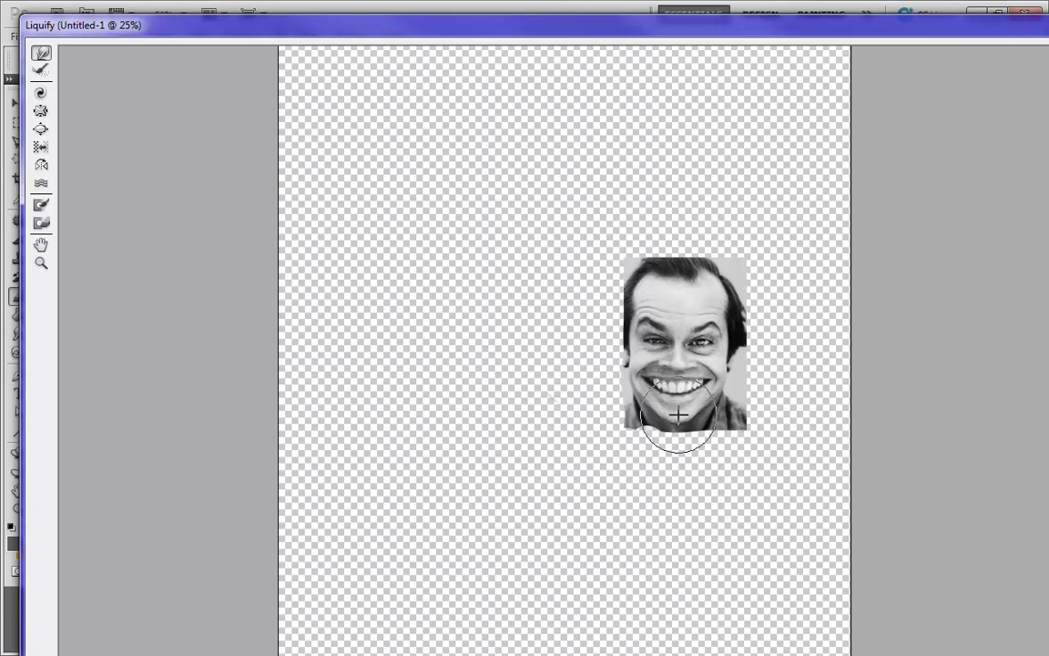
pyautogui.moveTo(677, 361); pyautogui.dragTo(678, 368)
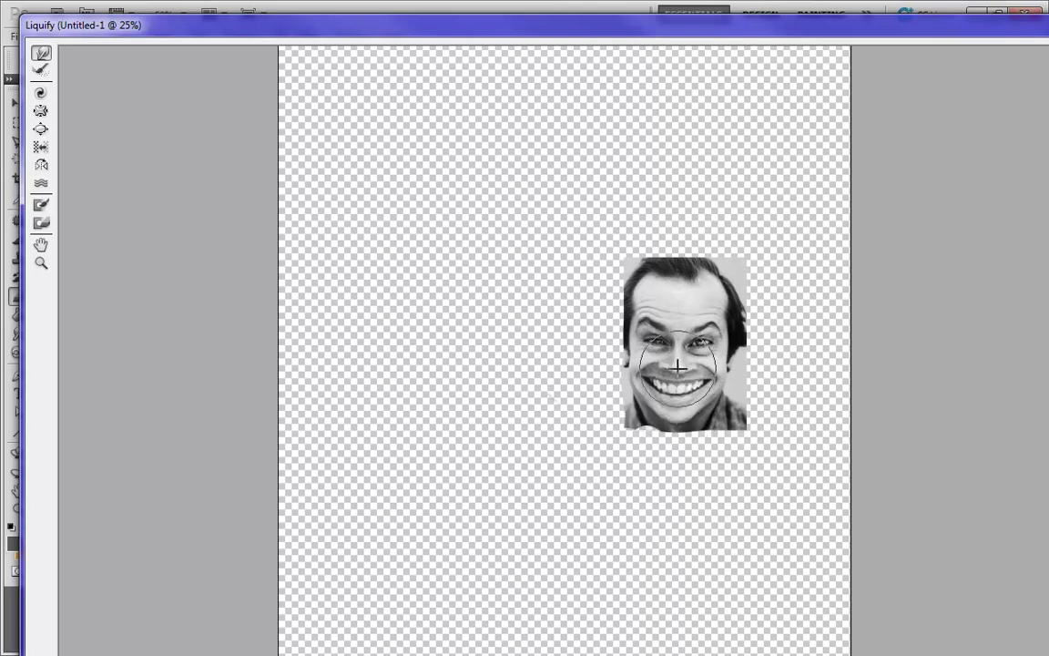
pyautogui.moveTo(690, 312); pyautogui.dragTo(687, 298)
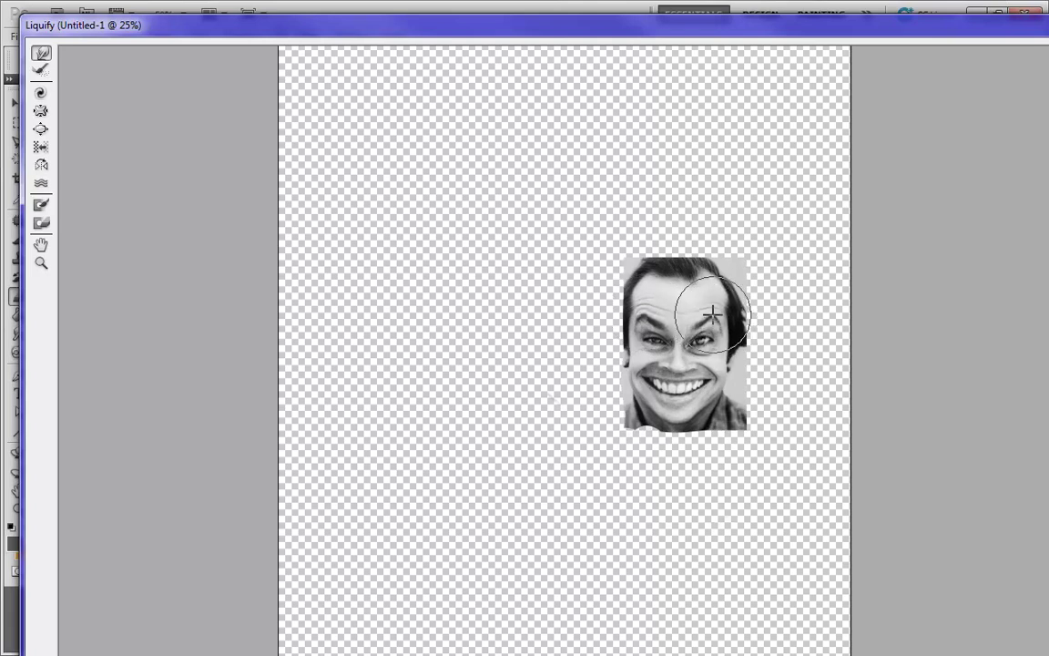
pyautogui.moveTo(713, 315); pyautogui.dragTo(713, 324)
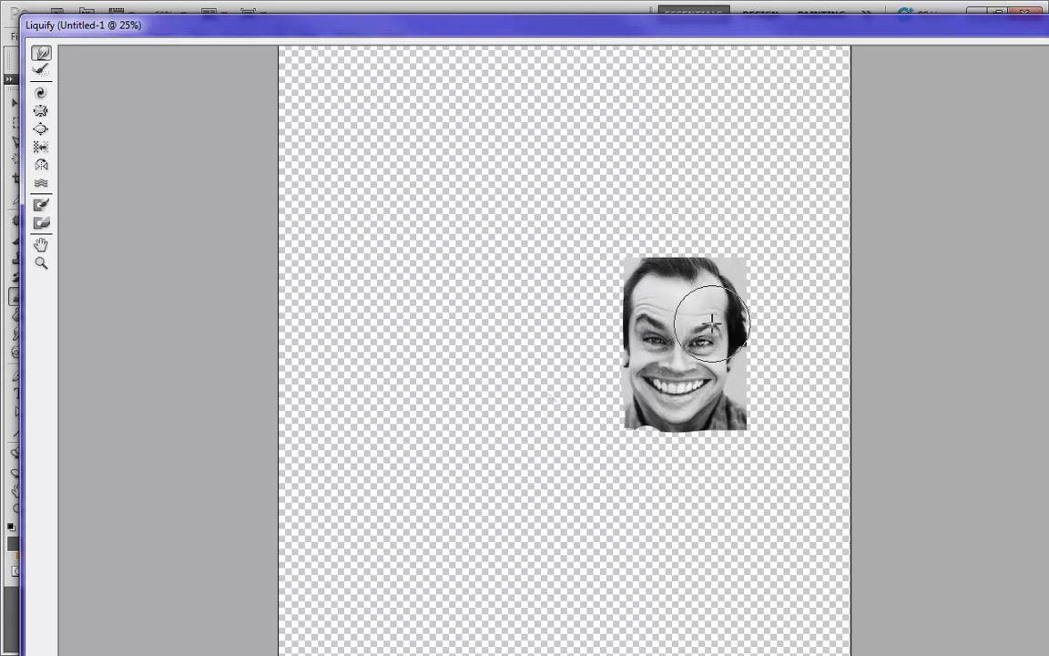
# - Inflate the forehead and upper head with the Bloat tool at brush size 780
pyautogui.press('space')
pyautogui.moveTo(781, 246); pyautogui.dragTo(433, 287)
pyautogui.click(41, 111)
pyautogui.click(41, 128)
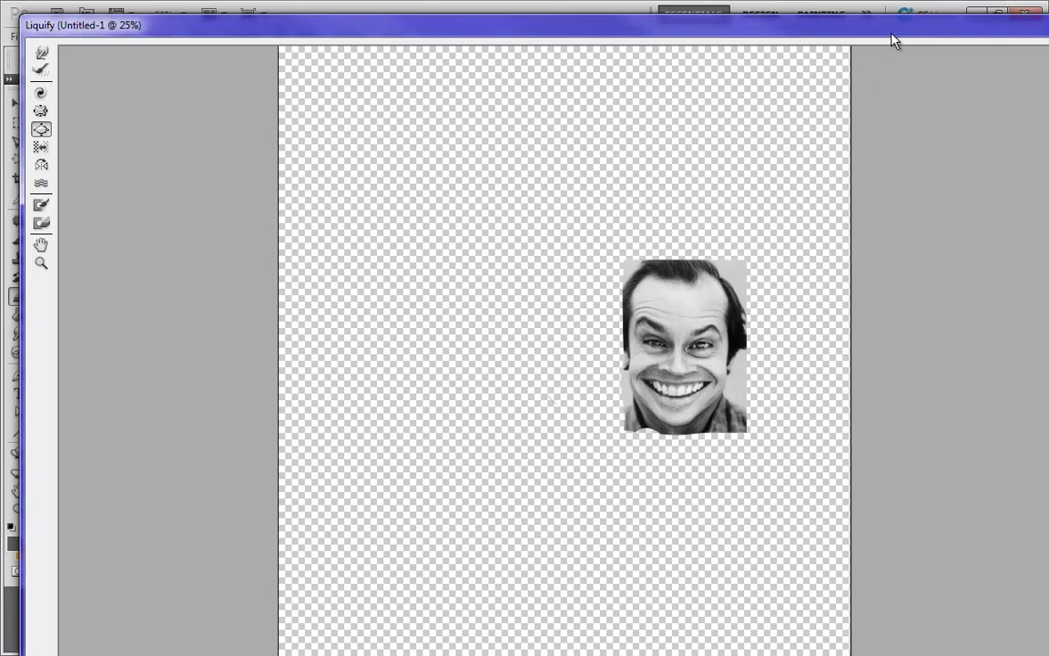
pyautogui.press('space')
pyautogui.moveTo(656, 262); pyautogui.dragTo(771, 91)
pyautogui.moveTo(820, 35)
pyautogui.mouseDown()
pyautogui.moveTo(232, 54)
pyautogui.moveTo(461, 31)
pyautogui.mouseUp()
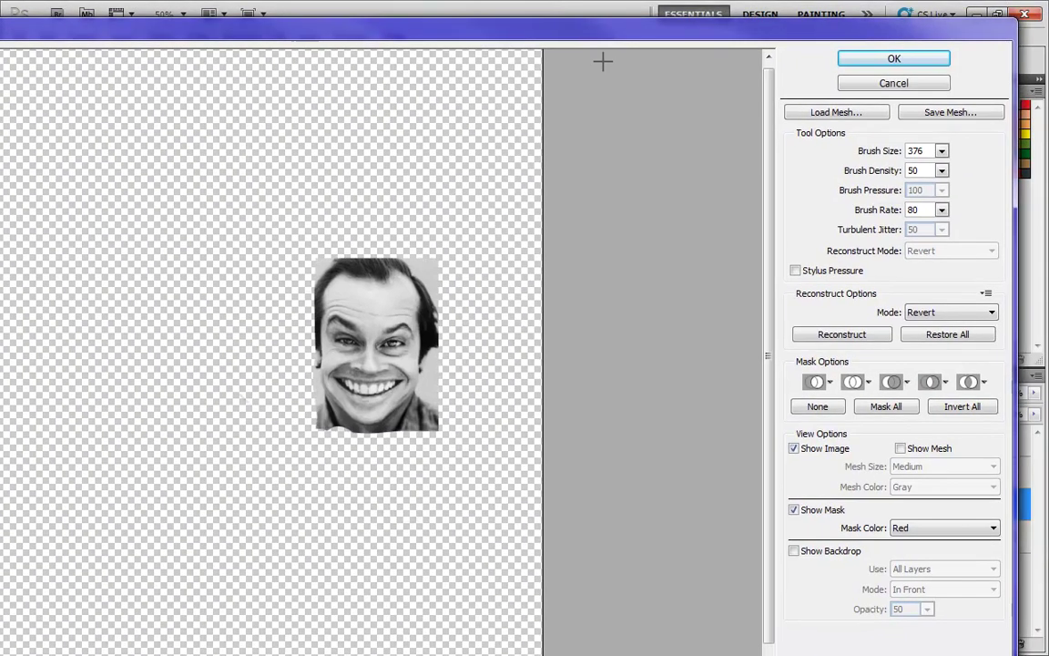
pyautogui.click(943, 153)
pyautogui.click(901, 171)
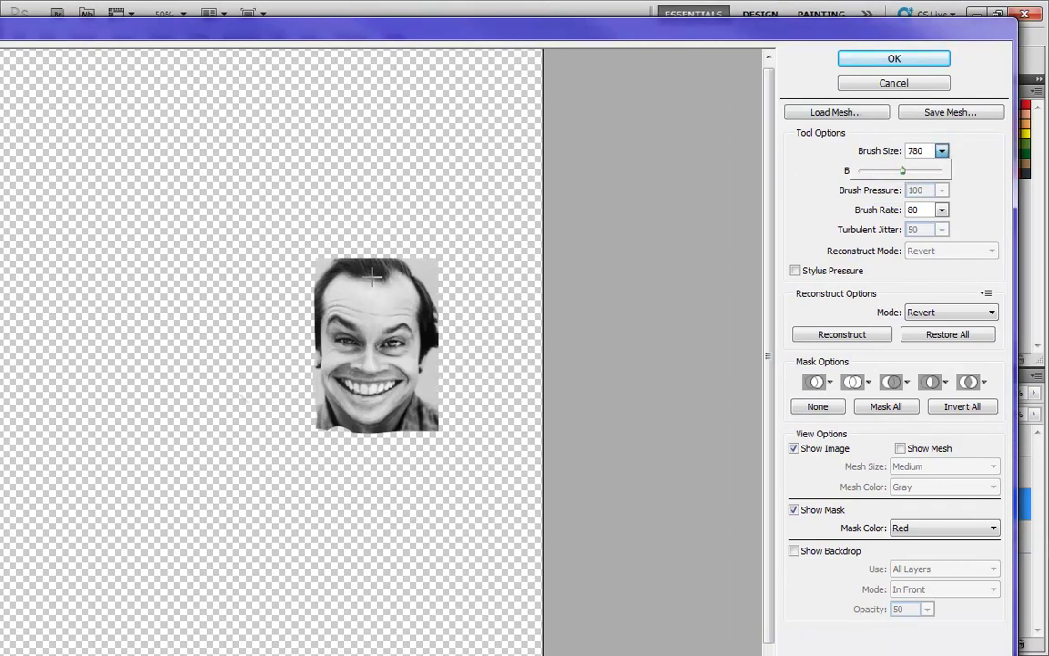
pyautogui.click(372, 302)
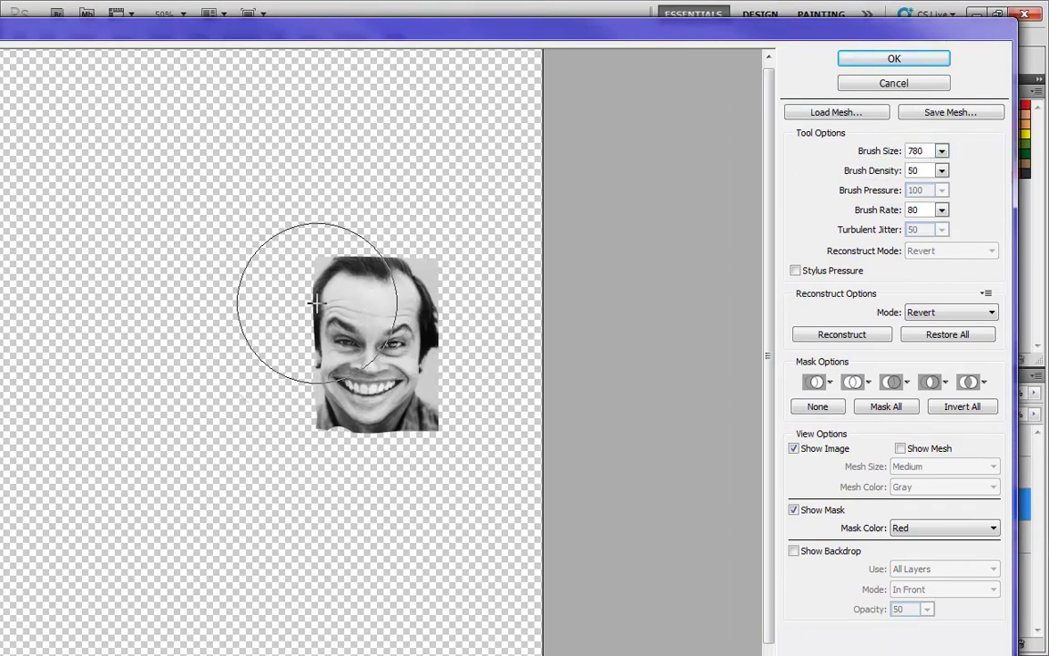
pyautogui.moveTo(338, 297)
pyautogui.mouseDown()
pyautogui.moveTo(363, 283)
pyautogui.moveTo(402, 291)
pyautogui.moveTo(413, 305)
pyautogui.moveTo(347, 304)
pyautogui.mouseUp()
# - Push the top and both sides of the skull outward with the Forward Warp tool and apply the Liquify filter
pyautogui.press('space')
pyautogui.moveTo(201, 239); pyautogui.dragTo(502, 246)
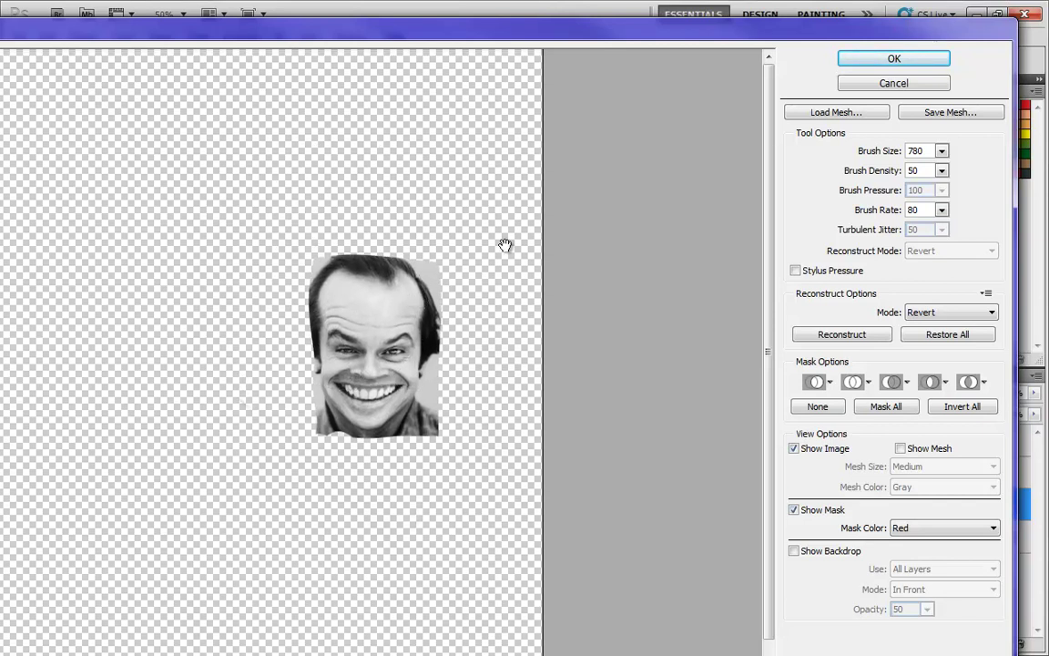
pyautogui.moveTo(239, 32); pyautogui.dragTo(536, 21)
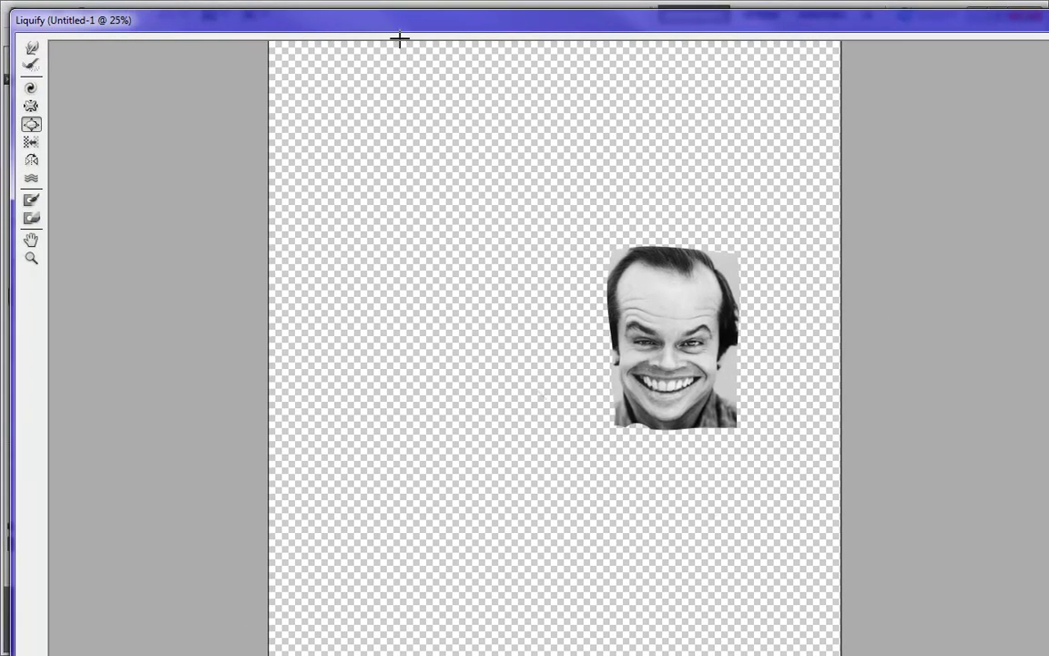
pyautogui.moveTo(679, 253); pyautogui.dragTo(674, 246)
pyautogui.moveTo(639, 285); pyautogui.dragTo(592, 300)
pyautogui.moveTo(715, 293); pyautogui.dragTo(740, 286)
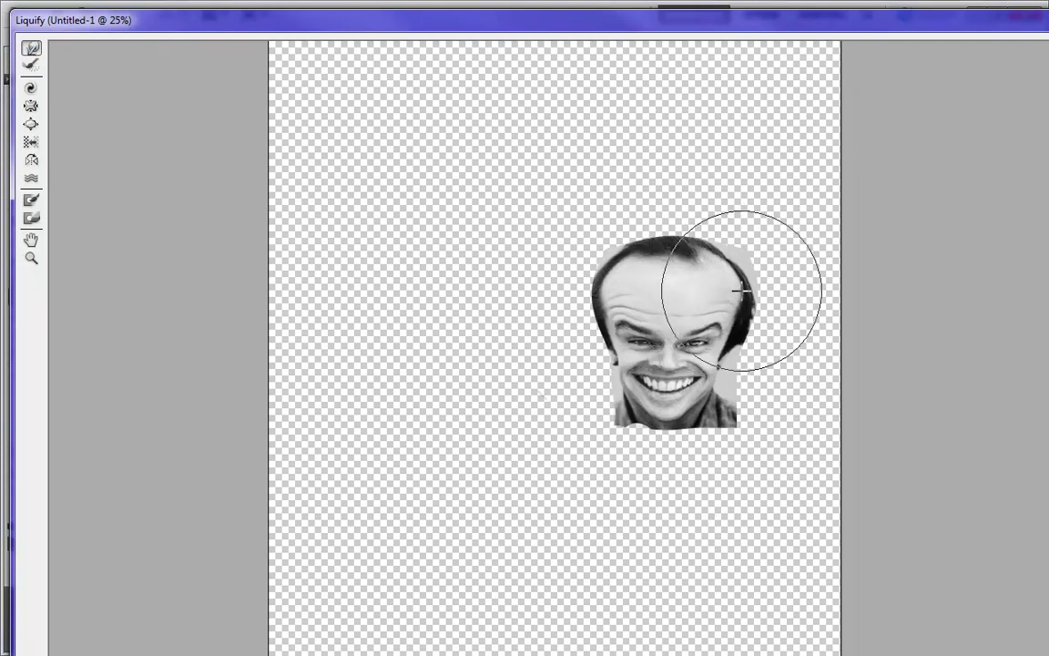
pyautogui.moveTo(791, 36); pyautogui.dragTo(485, 55)
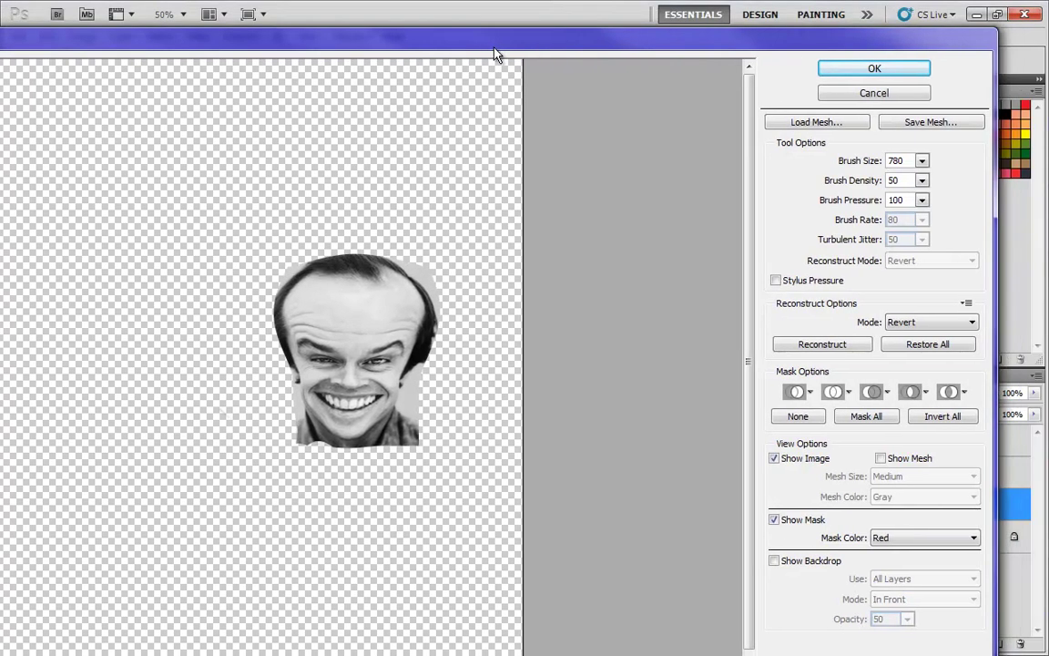
pyautogui.click(869, 67)
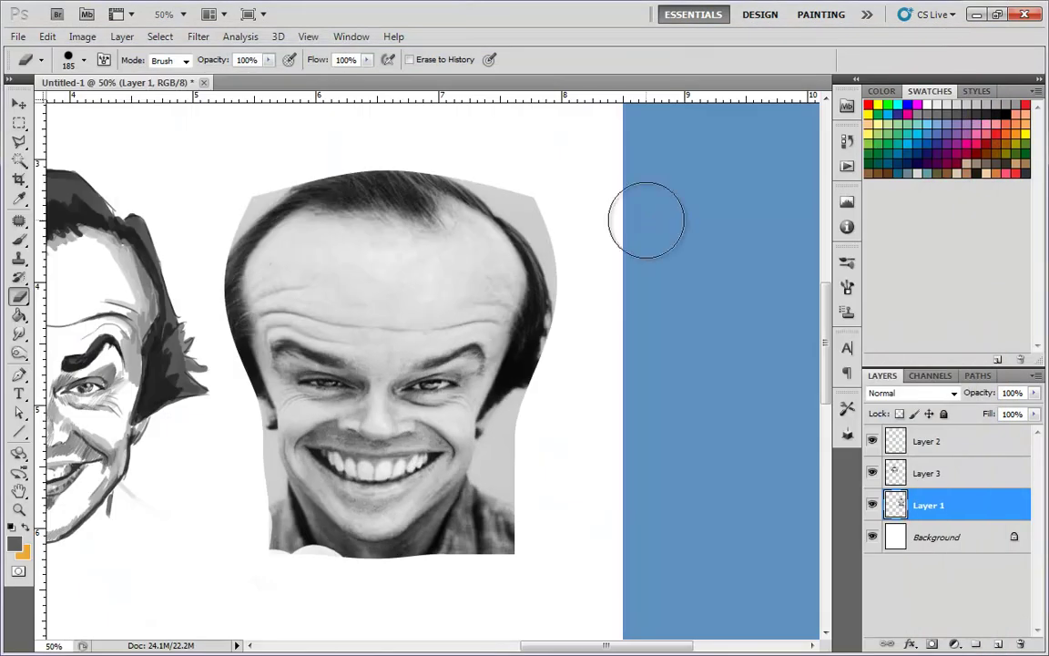
# - Undo the Liquify distortion of the photo and open the layer in the Liquify filter again
pyautogui.moveTo(550, 344); pyautogui.dragTo(662, 295)
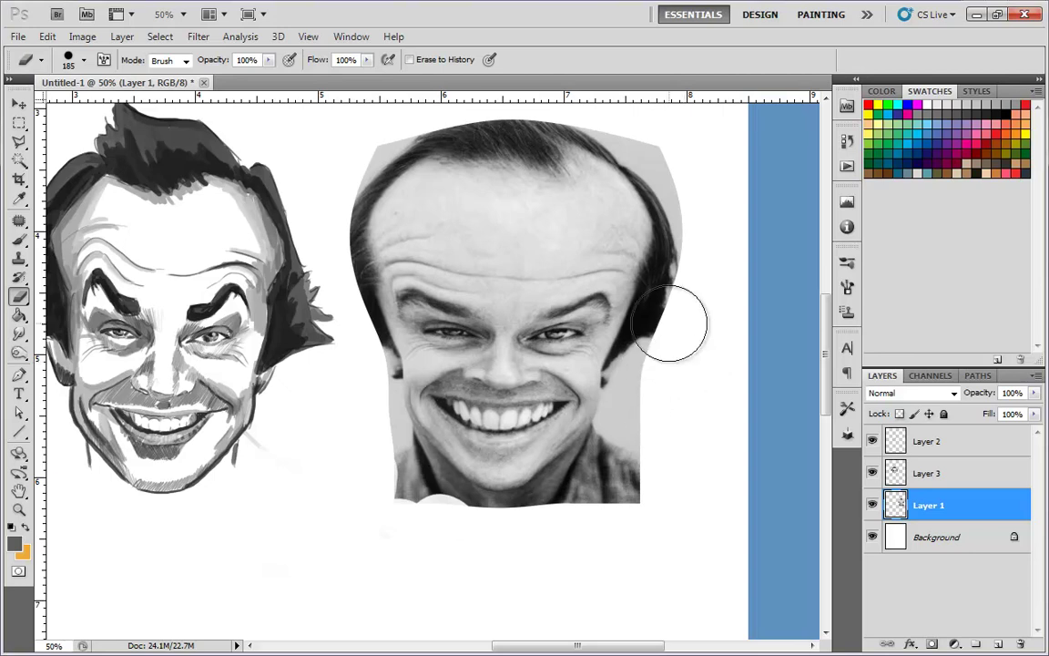
pyautogui.hotkey('ctrl', 'z')
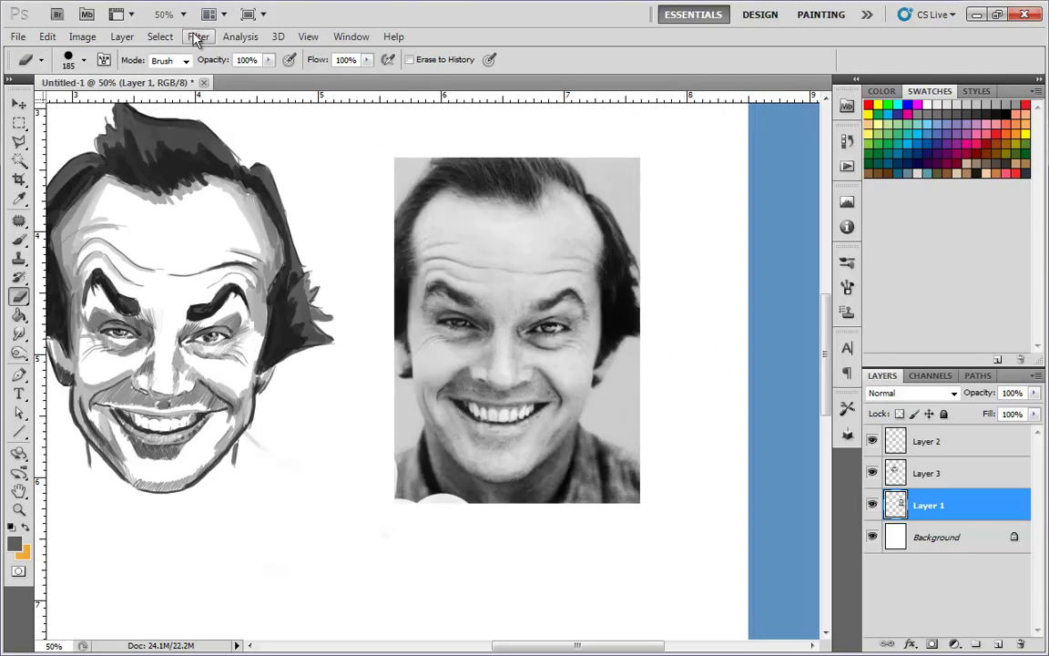
pyautogui.click(197, 37)
pyautogui.click(196, 128)
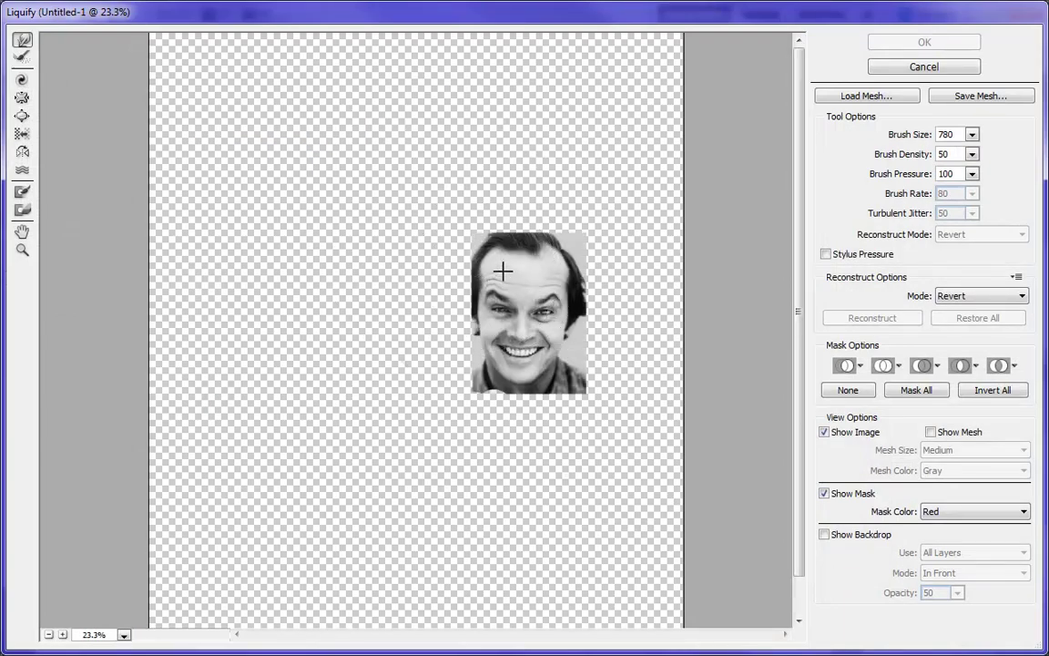
# - Pull the forehead and hair up and outward and push the jaw area inward with the Forward Warp tool at size 780
pyautogui.moveTo(490, 272); pyautogui.dragTo(478, 249)
pyautogui.moveTo(567, 265)
pyautogui.mouseDown()
pyautogui.moveTo(583, 241)
pyautogui.moveTo(574, 210)
pyautogui.moveTo(478, 241)
pyautogui.moveTo(505, 235)
pyautogui.moveTo(513, 187)
pyautogui.moveTo(519, 211)
pyautogui.mouseUp()
pyautogui.moveTo(549, 388)
pyautogui.mouseDown()
pyautogui.moveTo(511, 364)
pyautogui.moveTo(518, 380)
pyautogui.moveTo(510, 370)
pyautogui.moveTo(520, 381)
pyautogui.moveTo(523, 358)
pyautogui.moveTo(520, 371)
pyautogui.moveTo(481, 363)
pyautogui.moveTo(488, 337)
pyautogui.moveTo(483, 360)
pyautogui.mouseUp()
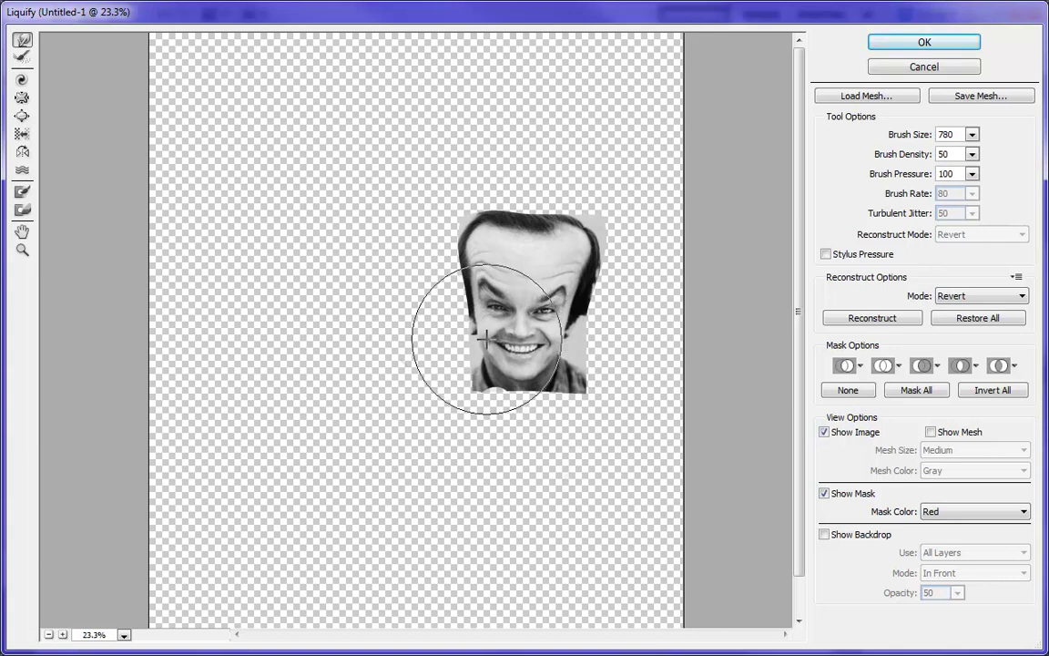
# - Undo a trial warp of the mouth made at brush size 451 and apply the Liquify distortion
pyautogui.click(972, 135)
pyautogui.moveTo(933, 154); pyautogui.dragTo(915, 154)
pyautogui.moveTo(534, 351); pyautogui.dragTo(544, 348)
pyautogui.hotkey('ctrl', 'z')
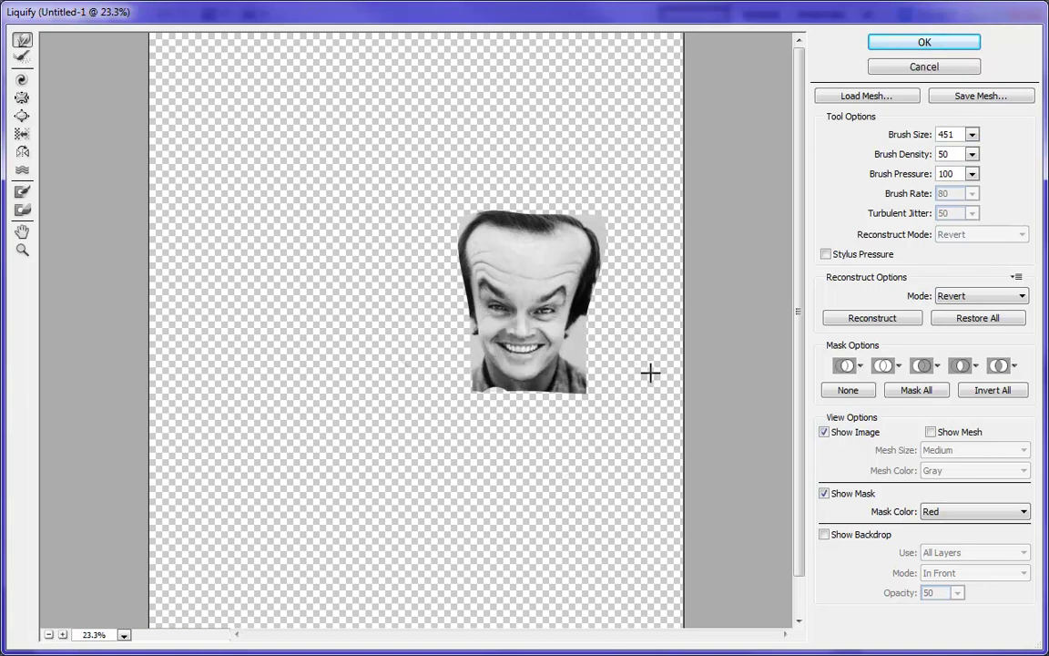
pyautogui.click(924, 42)
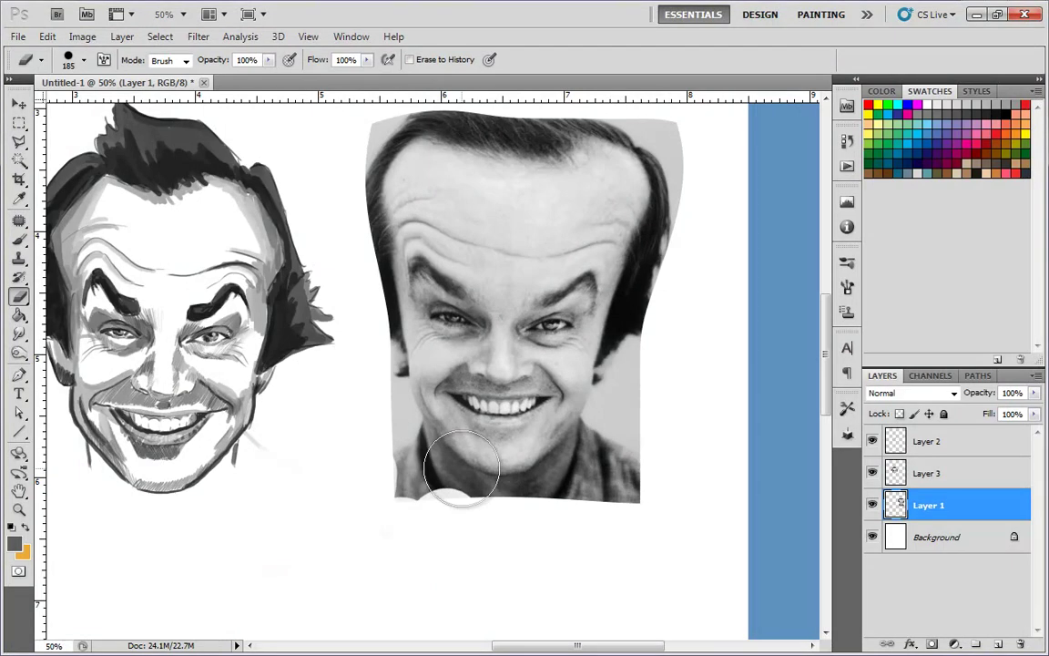
# - Outline a squared chin and both sides of the jaw on the warped photo with a white 13 px brush
pyautogui.press('b')
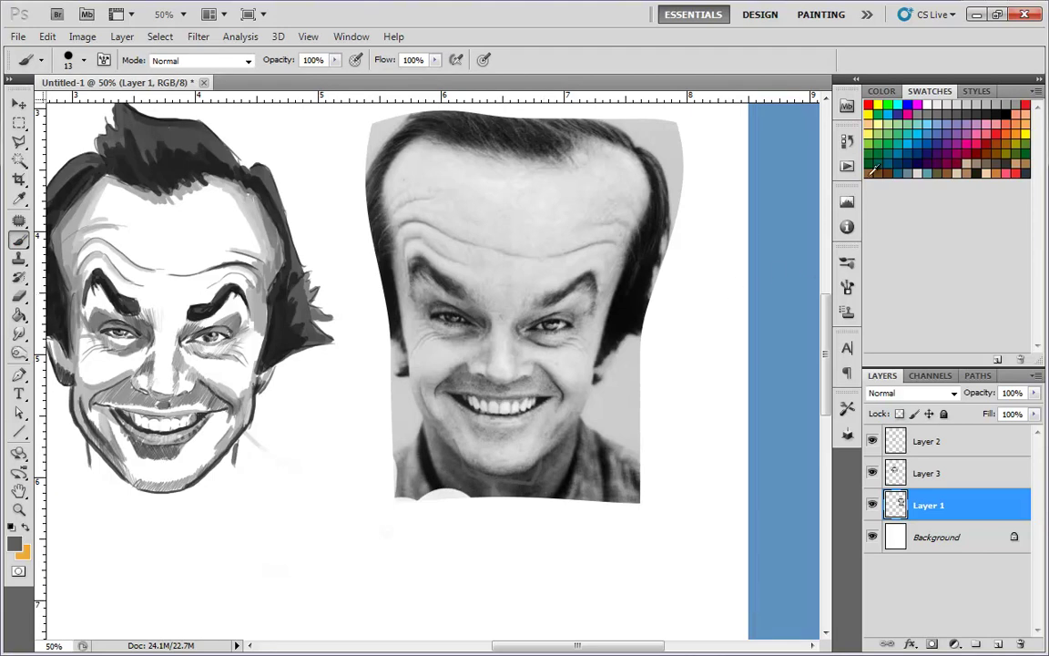
pyautogui.click(928, 104)
pyautogui.moveTo(456, 441); pyautogui.dragTo(509, 483)
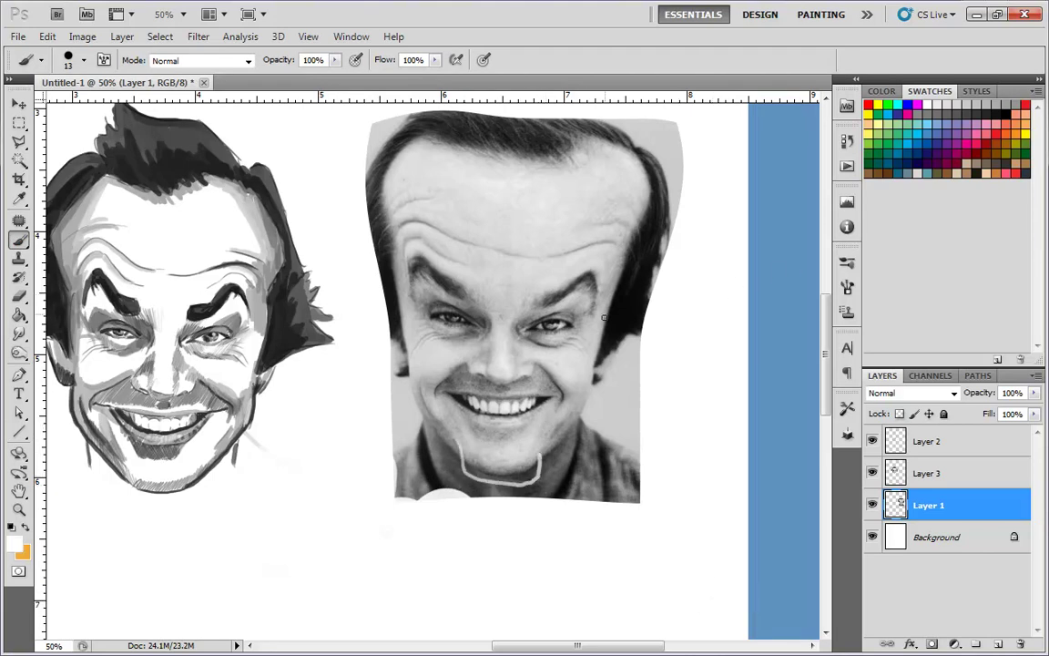
pyautogui.moveTo(543, 453)
pyautogui.mouseDown()
pyautogui.moveTo(587, 415)
pyautogui.moveTo(588, 381)
pyautogui.mouseUp()
pyautogui.moveTo(410, 349); pyautogui.dragTo(457, 439)
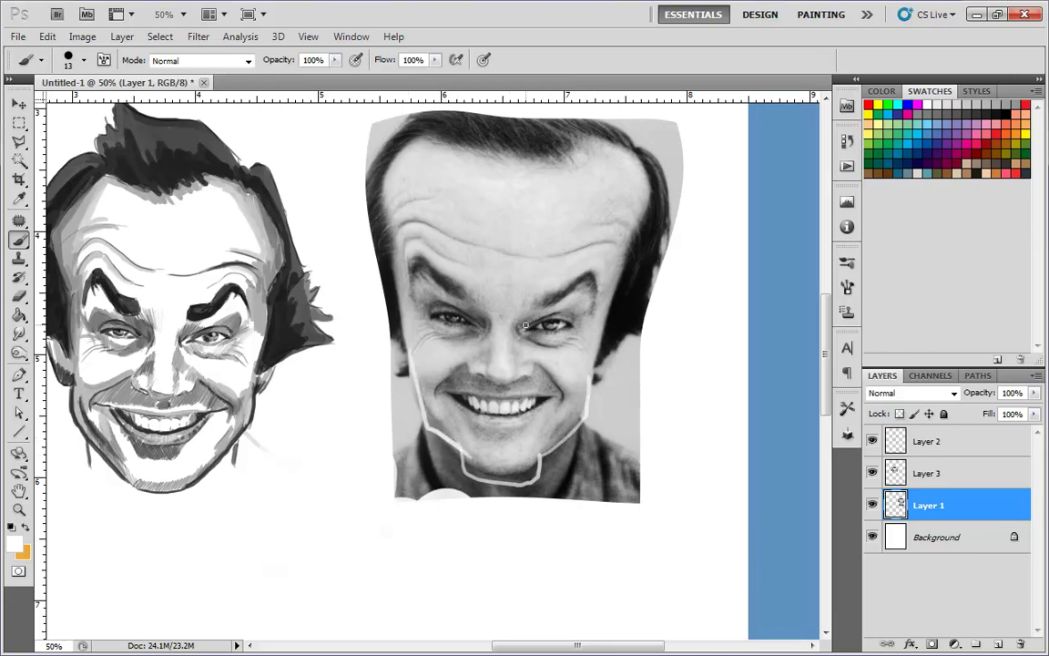
# - Undo a trial line across the mouth and outline the left side of the forehead and the jagged hairline in white
pyautogui.moveTo(547, 397); pyautogui.dragTo(439, 393)
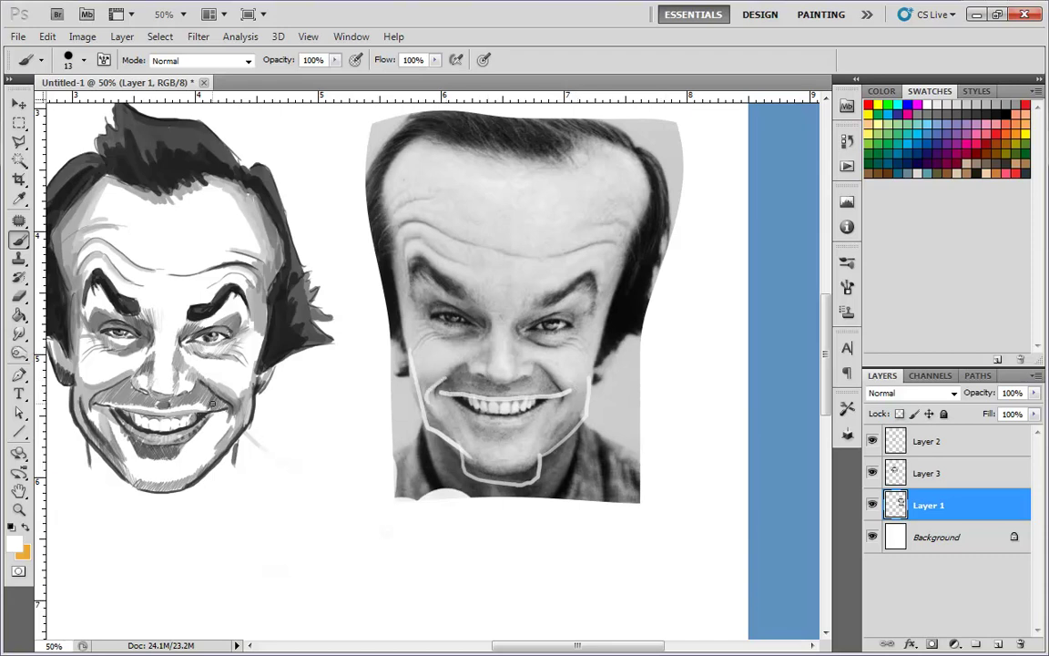
pyautogui.hotkey('ctrl', 'z')
pyautogui.moveTo(635, 313); pyautogui.dragTo(634, 328)
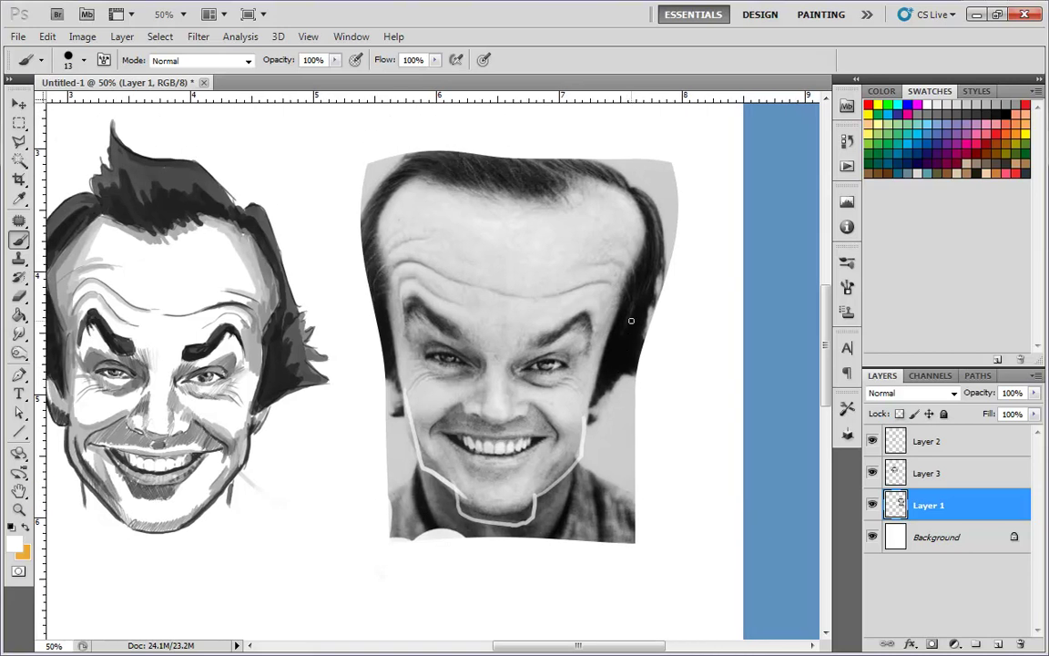
pyautogui.moveTo(418, 173)
pyautogui.mouseDown()
pyautogui.moveTo(375, 222)
pyautogui.moveTo(403, 350)
pyautogui.mouseUp()
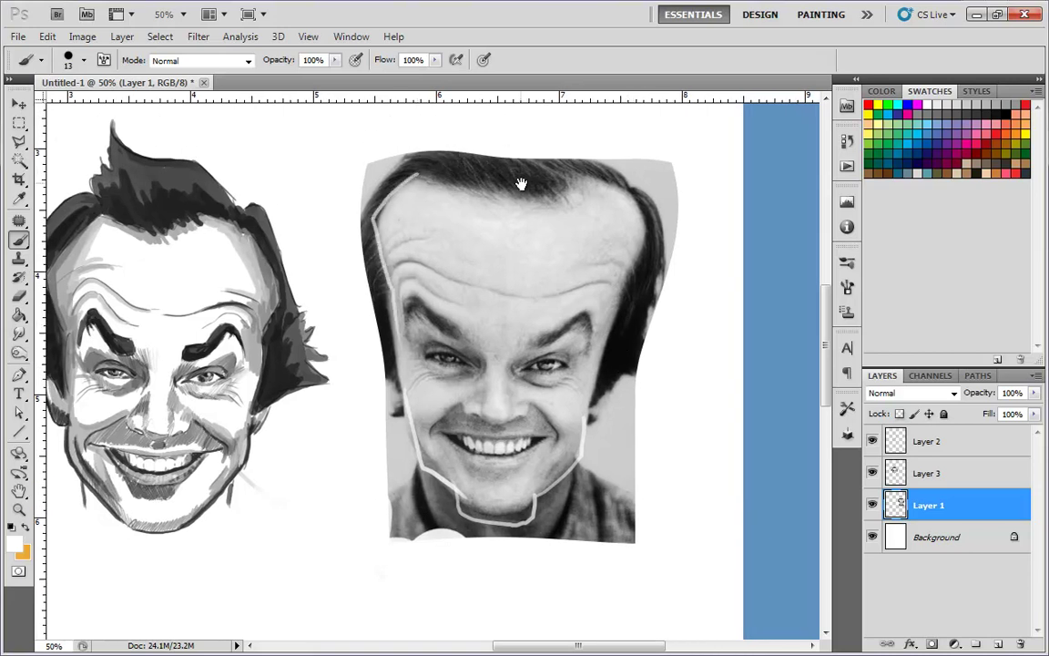
pyautogui.moveTo(510, 143); pyautogui.dragTo(515, 241)
pyautogui.moveTo(423, 271)
pyautogui.mouseDown()
pyautogui.moveTo(504, 296)
pyautogui.moveTo(594, 279)
pyautogui.mouseUp()
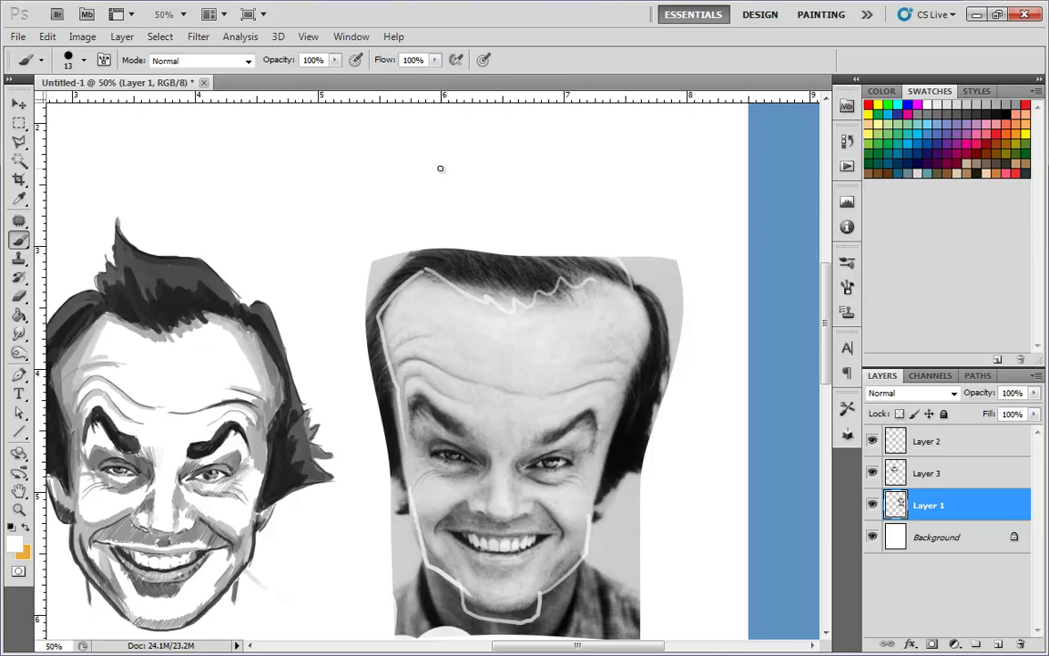
# - Sketch exaggerated hair in black around the warped head, with a tall spiky peak on top and flared tufts on both sides
pyautogui.click(1011, 107)
pyautogui.moveTo(630, 279)
pyautogui.mouseDown()
pyautogui.moveTo(429, 165)
pyautogui.moveTo(353, 343)
pyautogui.moveTo(307, 381)
pyautogui.moveTo(372, 467)
pyautogui.mouseUp()
pyautogui.moveTo(689, 467); pyautogui.dragTo(726, 435)
pyautogui.moveTo(714, 429); pyautogui.dragTo(668, 416)
pyautogui.moveTo(672, 373); pyautogui.dragTo(666, 318)
pyautogui.moveTo(693, 492); pyautogui.dragTo(690, 459)
pyautogui.hotkey('ctrl', '-')
pyautogui.moveTo(599, 480); pyautogui.dragTo(625, 466)
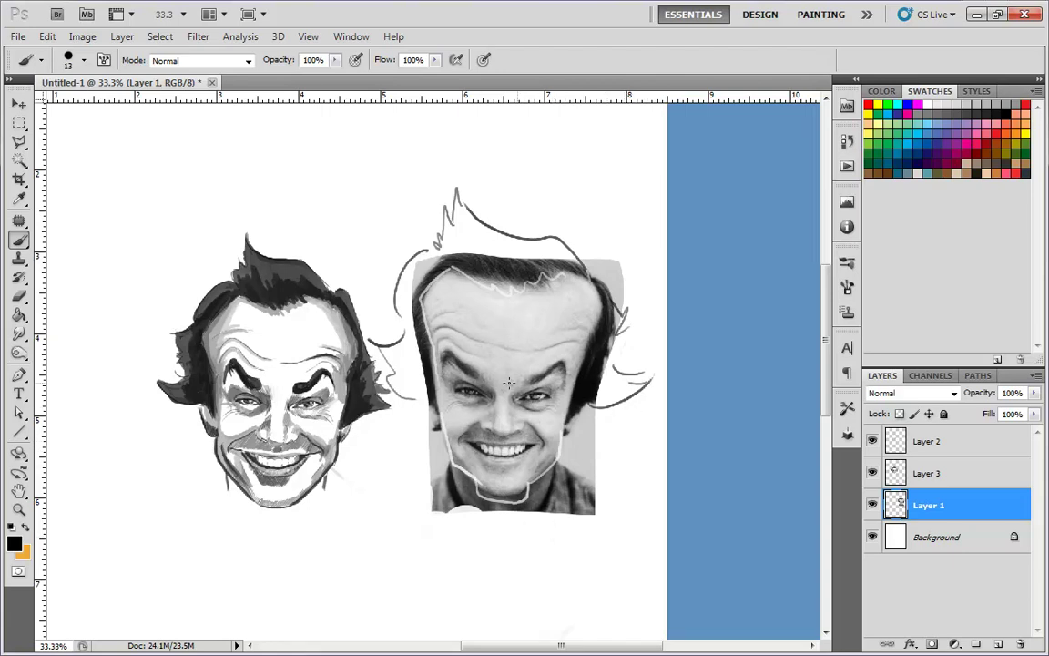
pyautogui.hotkey('ctrl', '+')
pyautogui.hotkey('ctrl', '-')
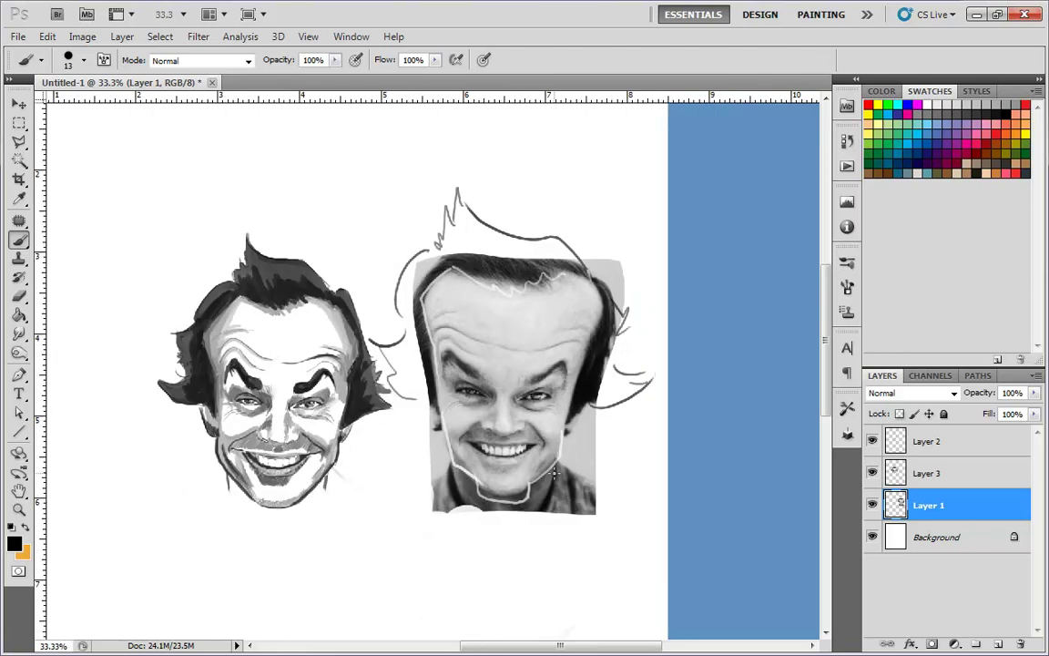